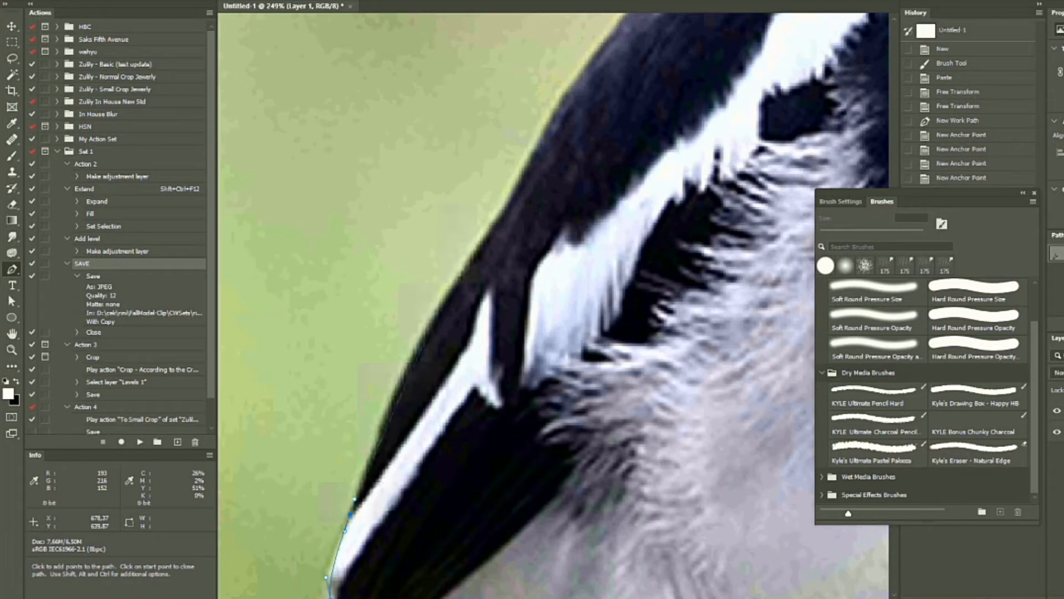
Continue the Pen path along the bird's back, from the folded wing up to the base of the neck
left_click_drag(441, 305, 502, 213)
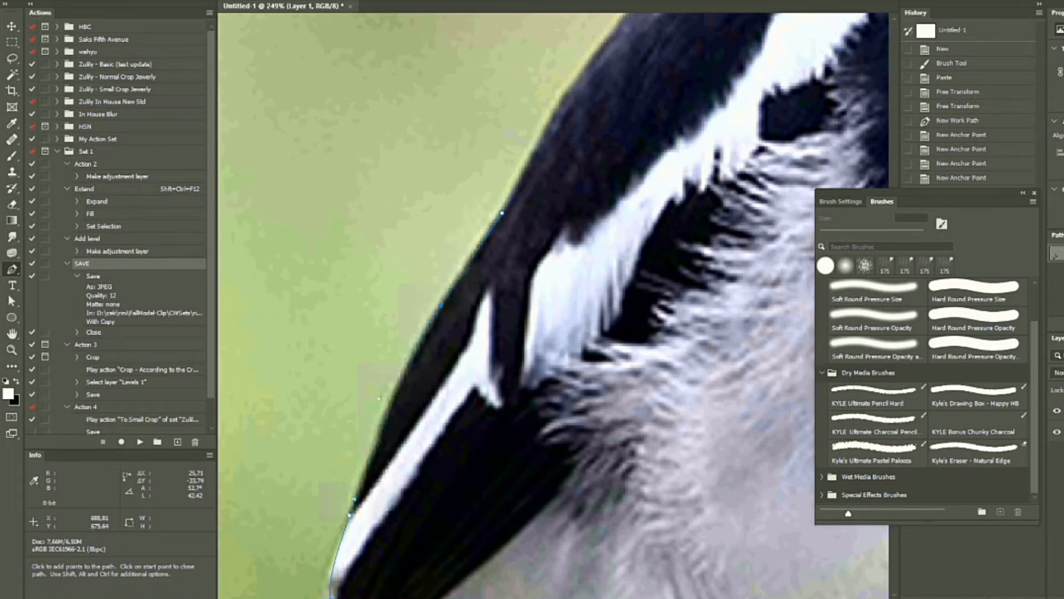
left_click_drag(593, 62, 452, 423)
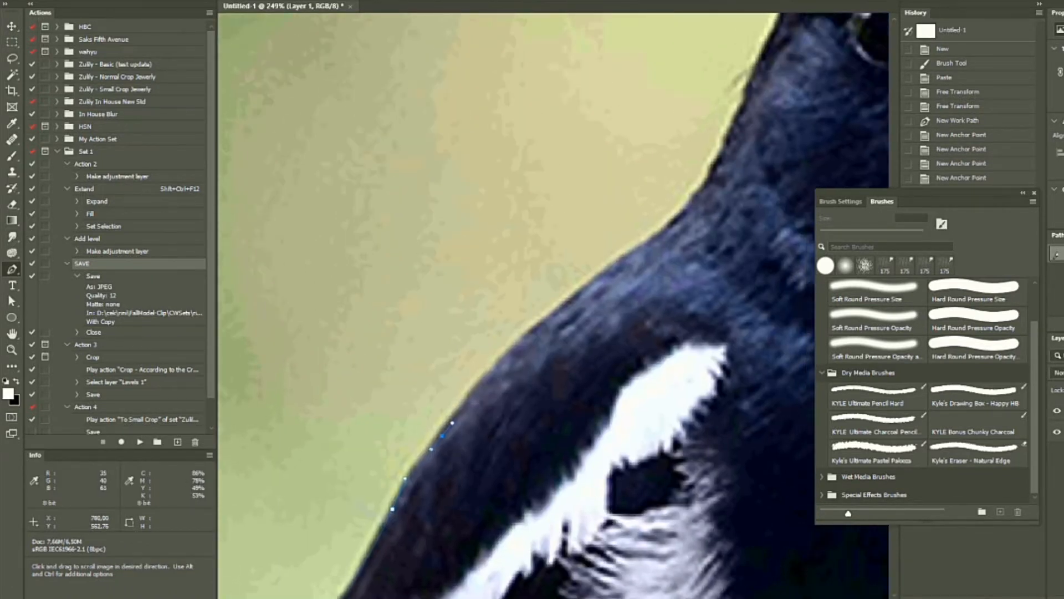
left_click_drag(554, 313, 631, 255)
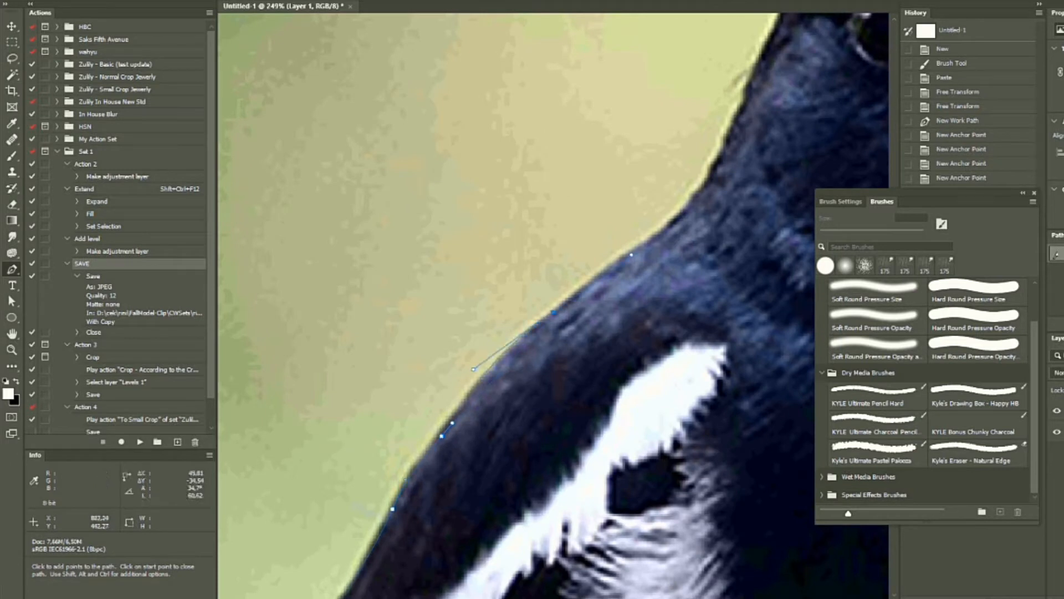
left_click_drag(699, 192, 612, 359)
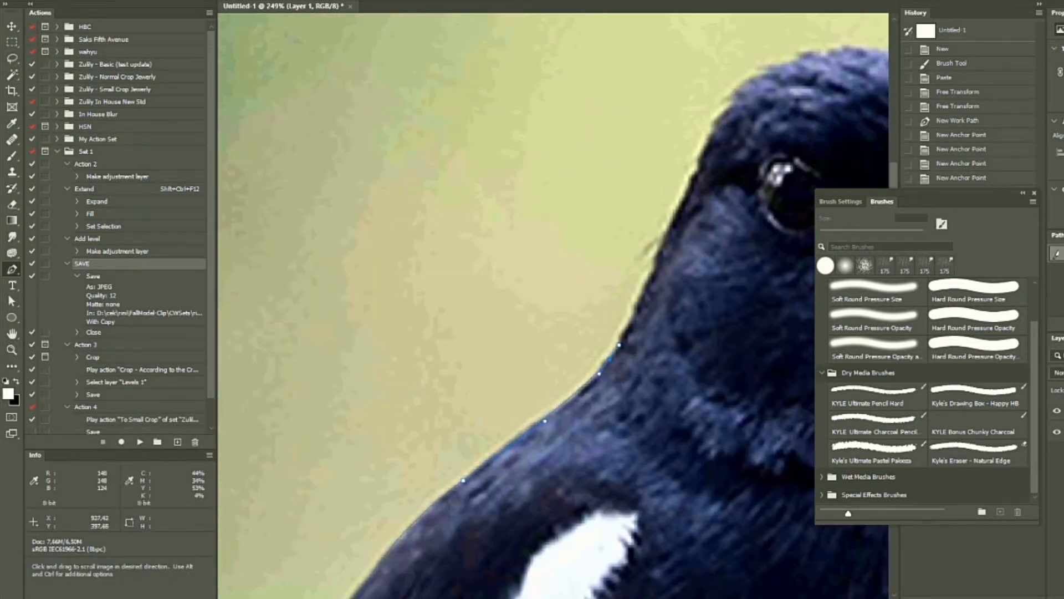
Trace the path up the nape, over the crown and along the upper beak to its tip
left_click_drag(702, 164, 713, 133)
left_click_drag(836, 83, 524, 114)
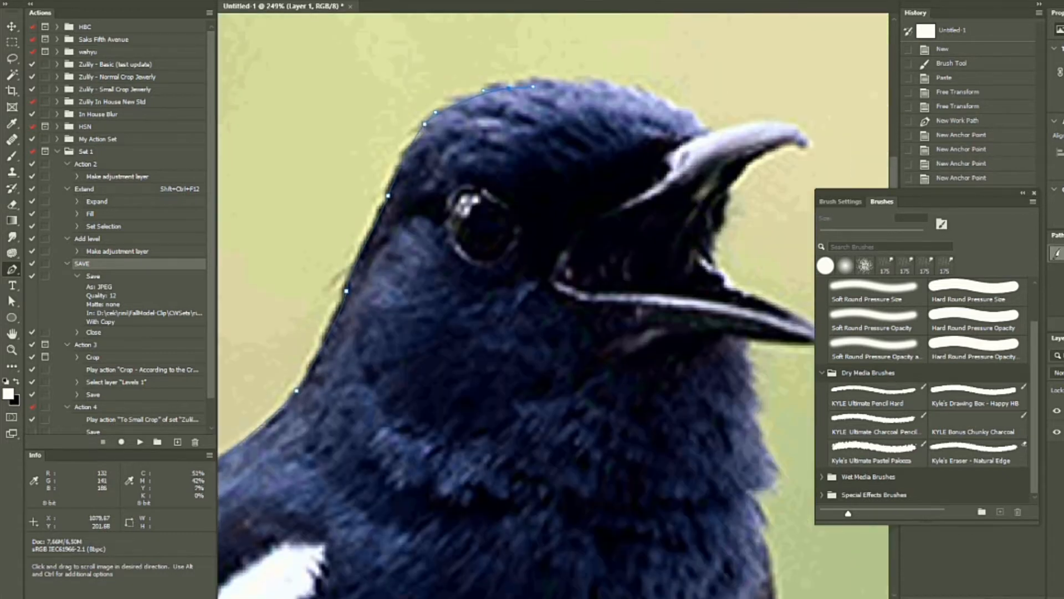
left_click_drag(683, 109, 688, 114)
left_click_drag(770, 121, 721, 210)
left_click(810, 147)
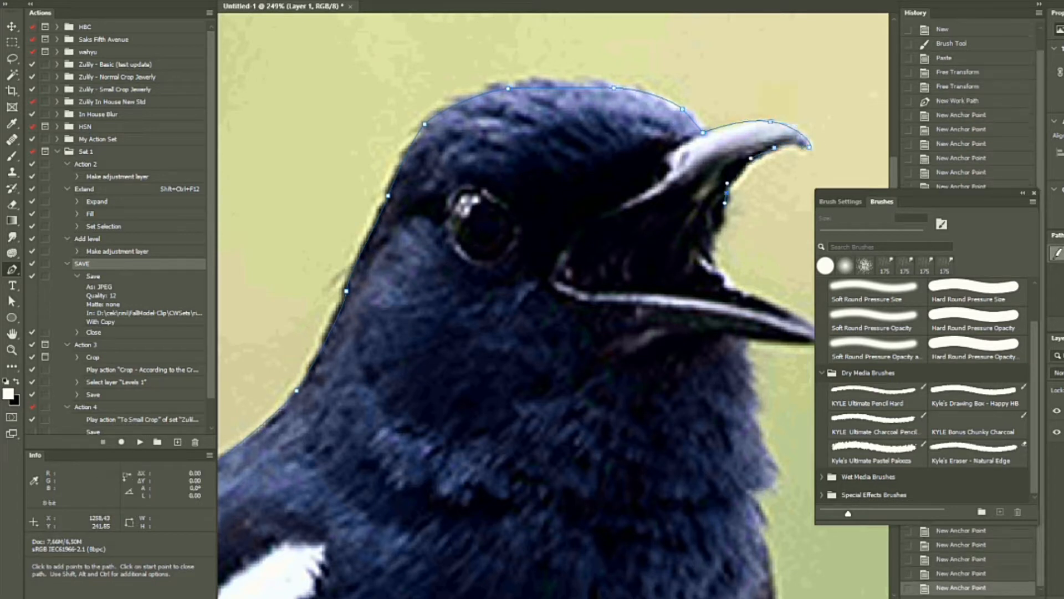
Extend the path around the inside of the open mouth to the upper edge of the lower beak
left_click(725, 211)
left_click(716, 232)
left_click_drag(715, 249, 623, 181)
left_click(728, 275)
key("space")
key("Down")
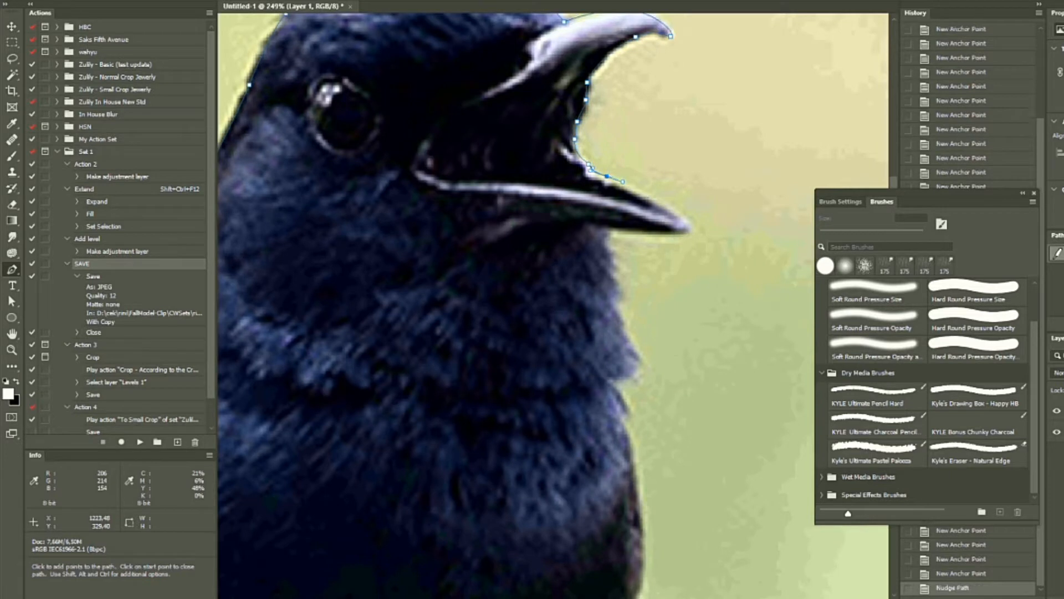
Trace the path around the lower beak's tip, back along its underside and down the throat feathers
left_click_drag(684, 218, 644, 234)
left_click(692, 228)
left_click(604, 232)
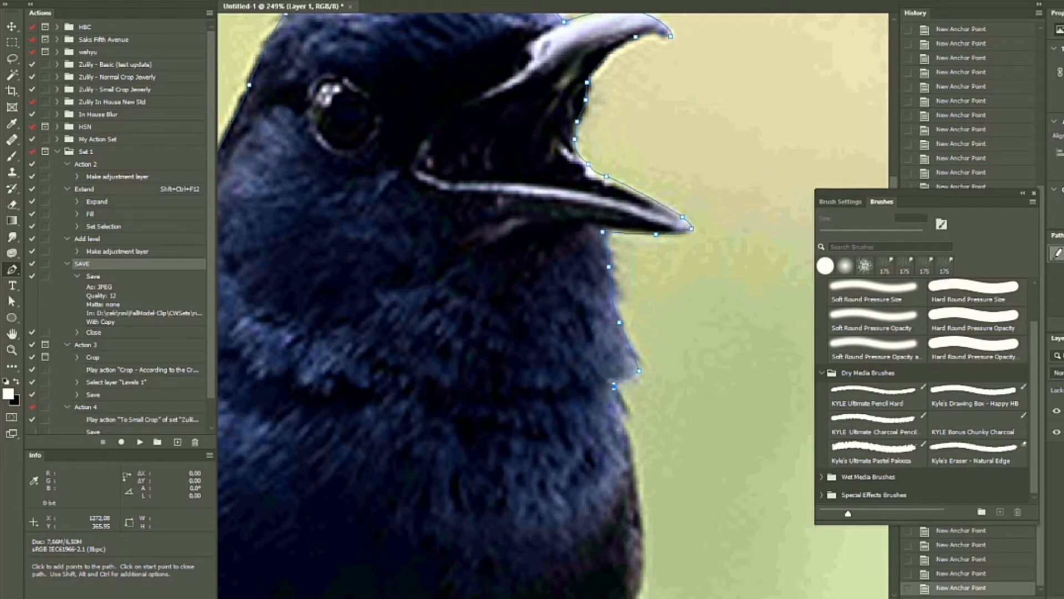
Continue the path down the breast edge, past the black plumage to the start of the white belly
key("space")
left_click_drag(643, 520, 603, 170)
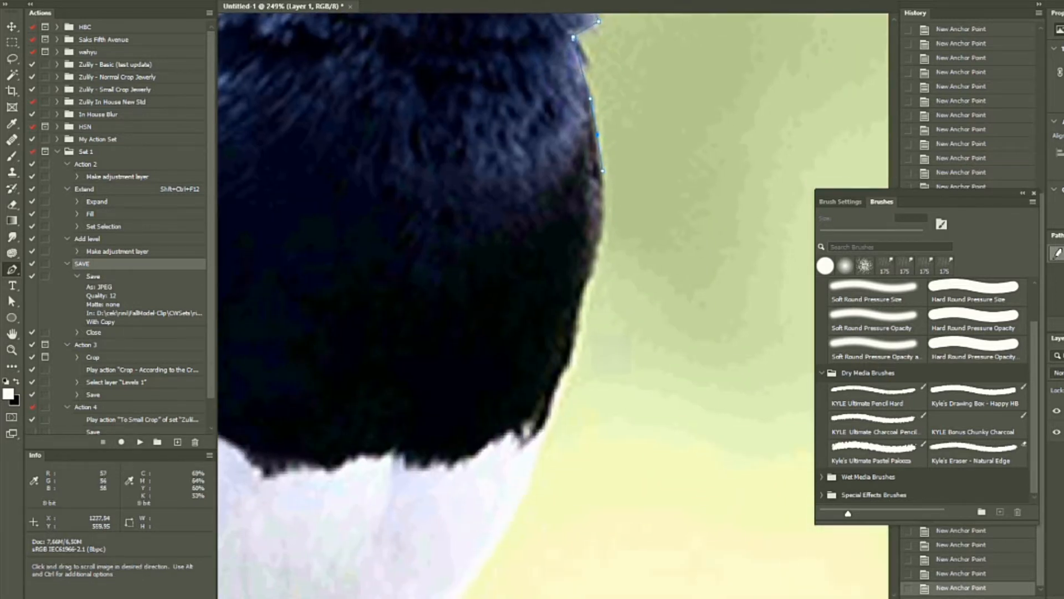
left_click_drag(569, 361, 522, 483)
key("space")
left_click_drag(643, 532, 729, 306)
left_click_drag(621, 277, 661, 181)
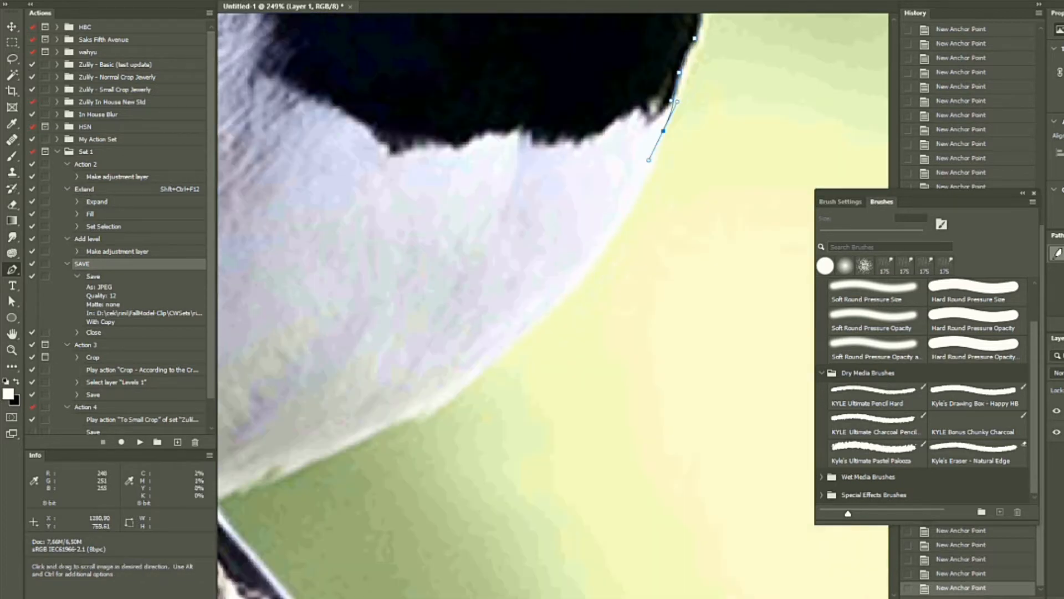
Trace the curve of the white belly, adding an anchor point and moving it out to fit the edge
left_click_drag(497, 351, 459, 396)
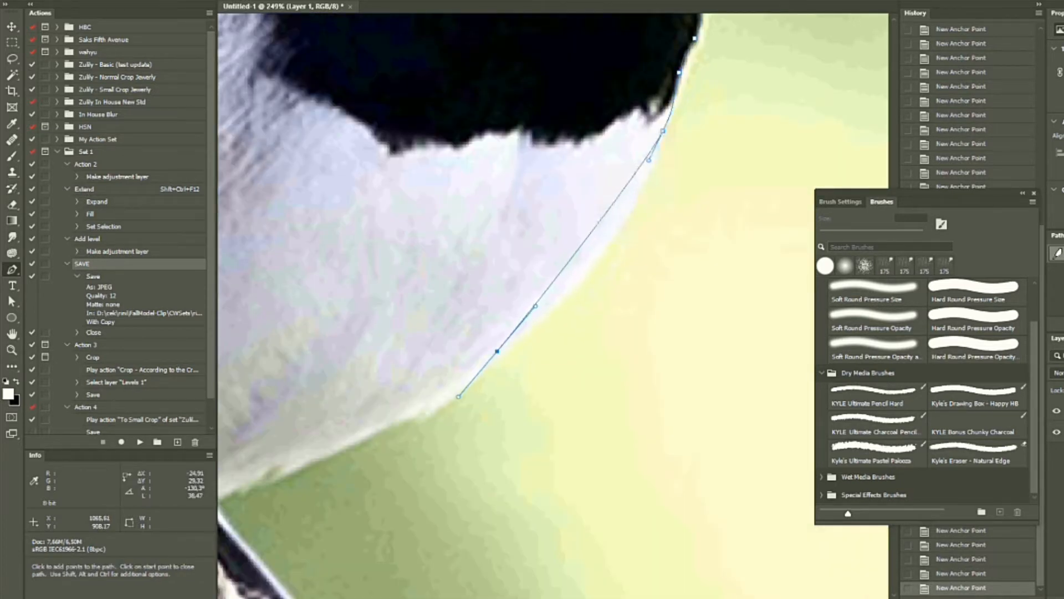
left_click_drag(574, 254, 585, 261)
left_click_drag(444, 396, 432, 411)
left_click(421, 415)
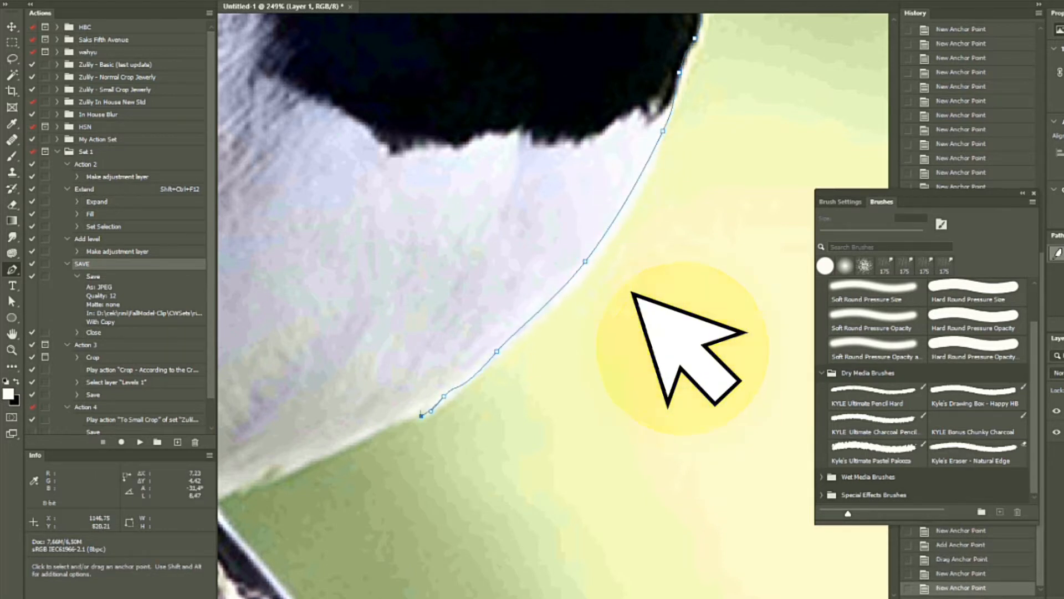
left_click(421, 401)
Follow the underside of the belly to the front leg, and trace down the leg to the foot
left_click_drag(464, 319, 652, 181)
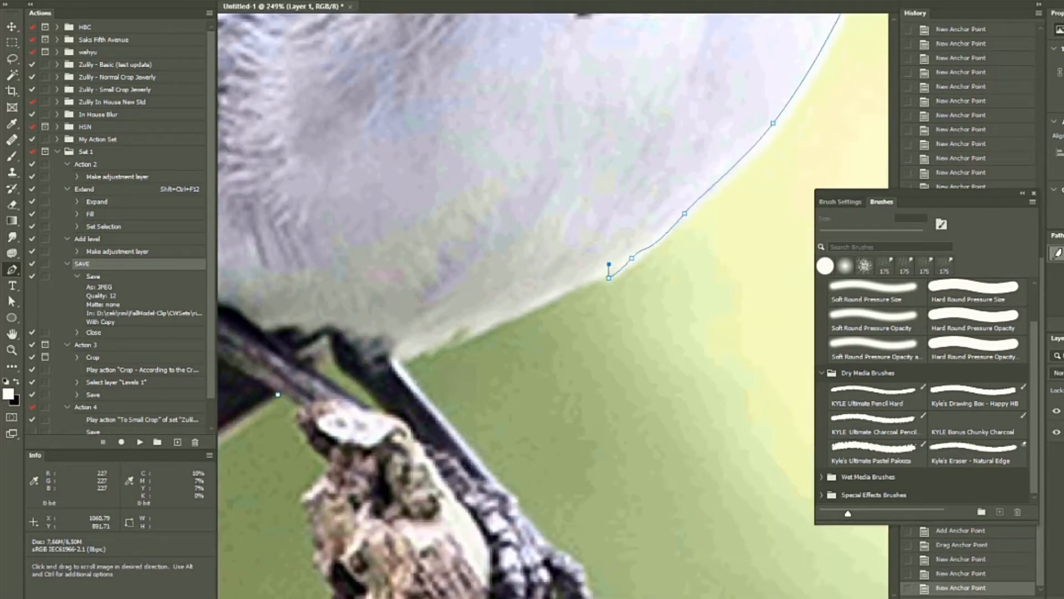
left_click(456, 342)
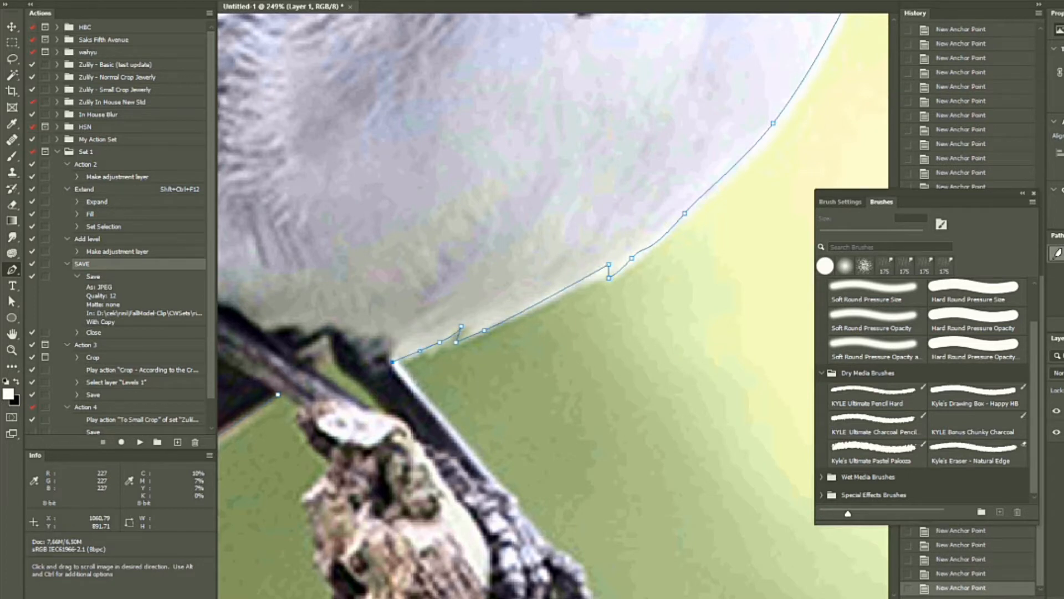
left_click_drag(477, 466, 546, 352)
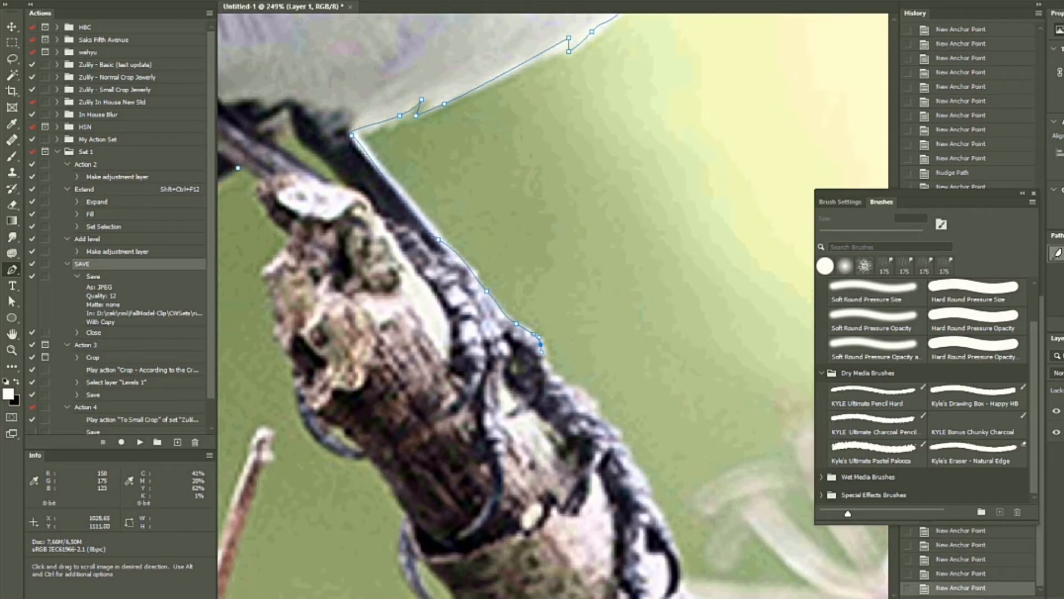
Trace the outer contour of the front foot's toes down along the branch
left_click(566, 384)
left_click(599, 408)
left_click(624, 440)
left_click(643, 479)
left_click(660, 512)
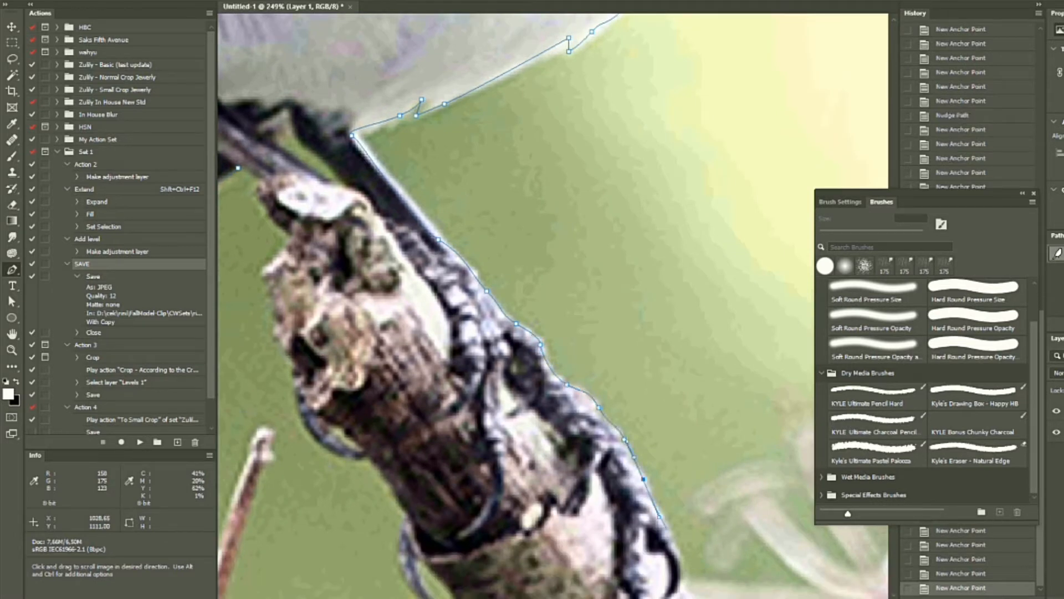
Continue the path past the front claw, down the branch and across below the photo's bottom edge
left_click_drag(672, 535, 595, 318)
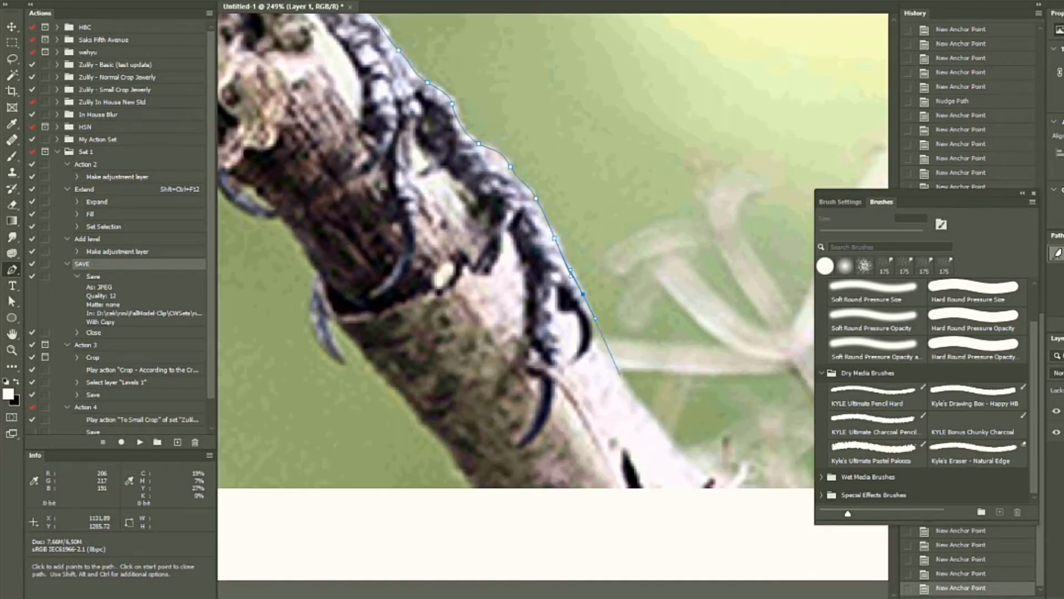
left_click_drag(621, 376, 642, 403)
left_click(734, 500)
left_click(493, 496)
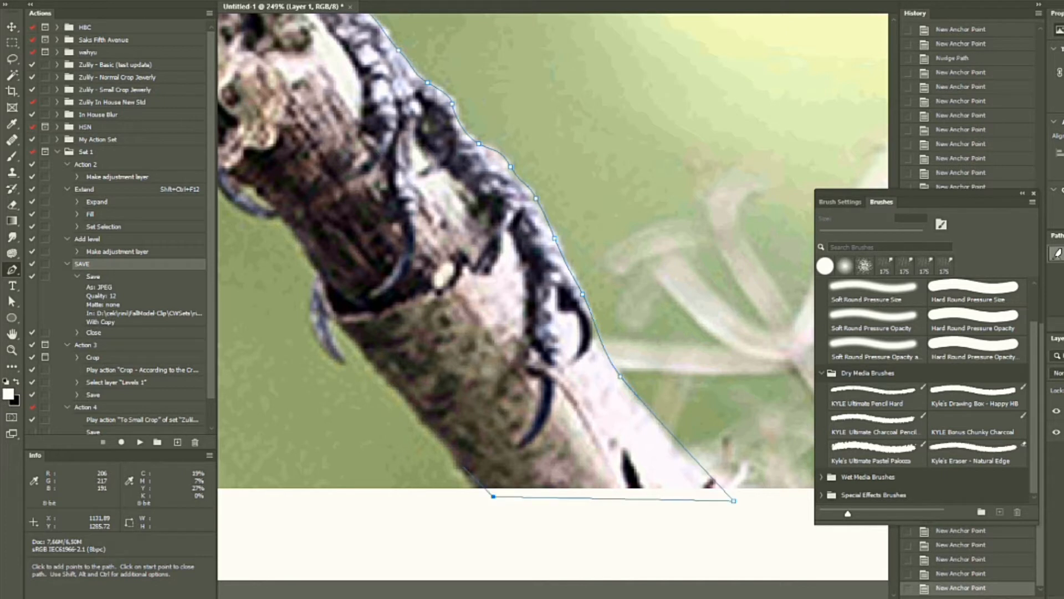
Trace the path back up the opposite side of the branch and around the lower protruding claw
left_click_drag(460, 464, 438, 433)
left_click_drag(395, 383, 324, 335)
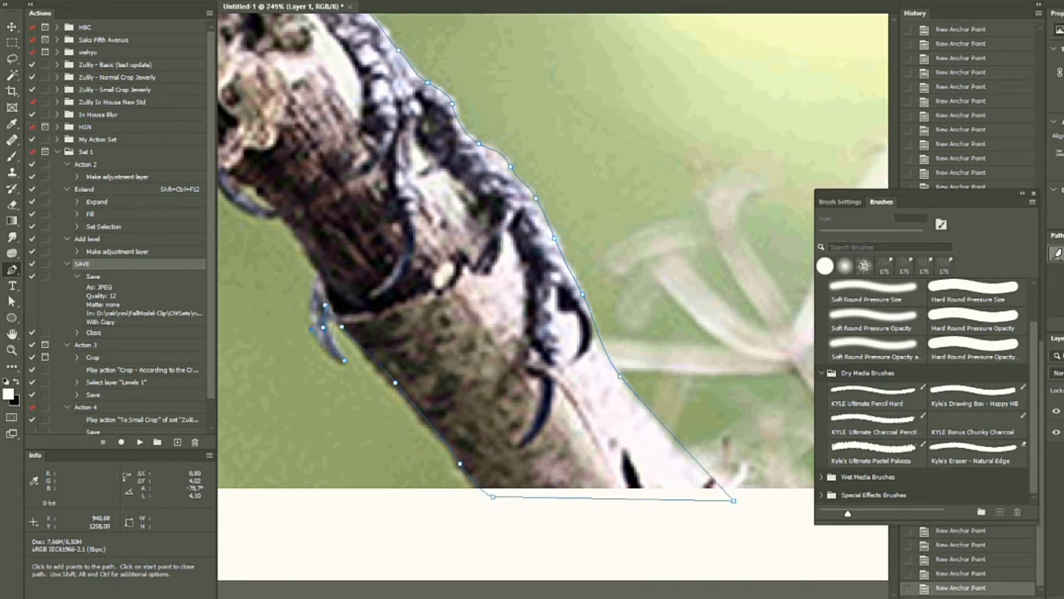
left_click(320, 274)
Trace the path around the upper protruding claw and up the rough bark edge of the branch
left_click_drag(327, 277, 595, 495)
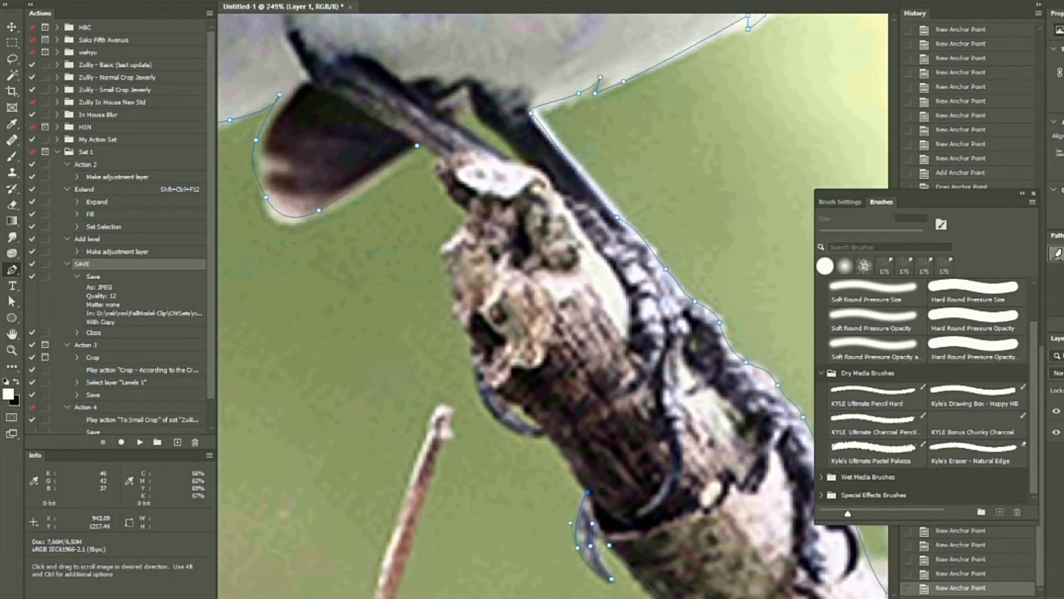
left_click(553, 434)
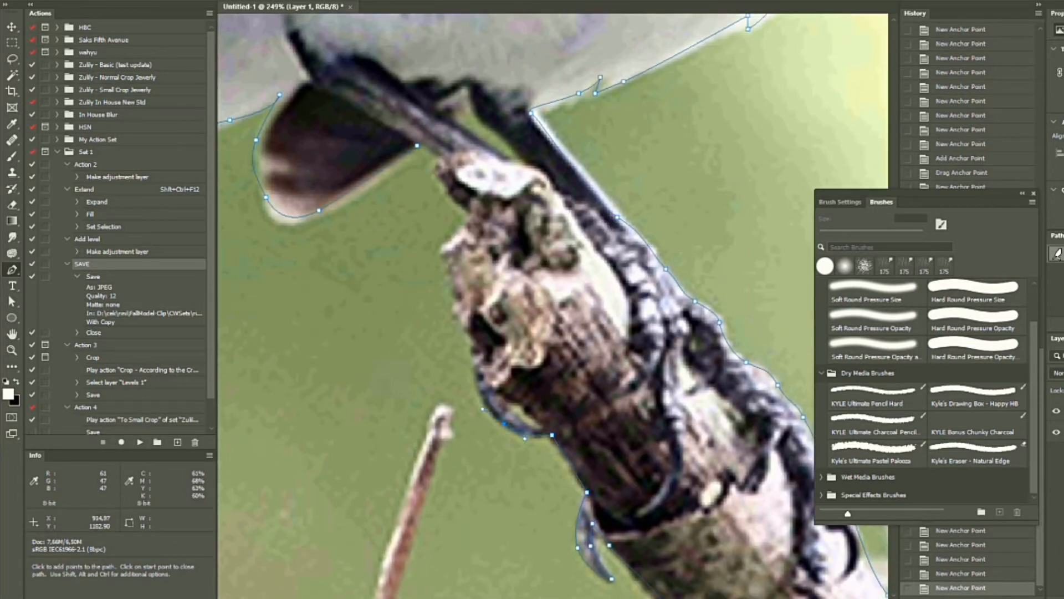
left_click_drag(470, 353, 452, 284)
left_click_drag(451, 270, 442, 245)
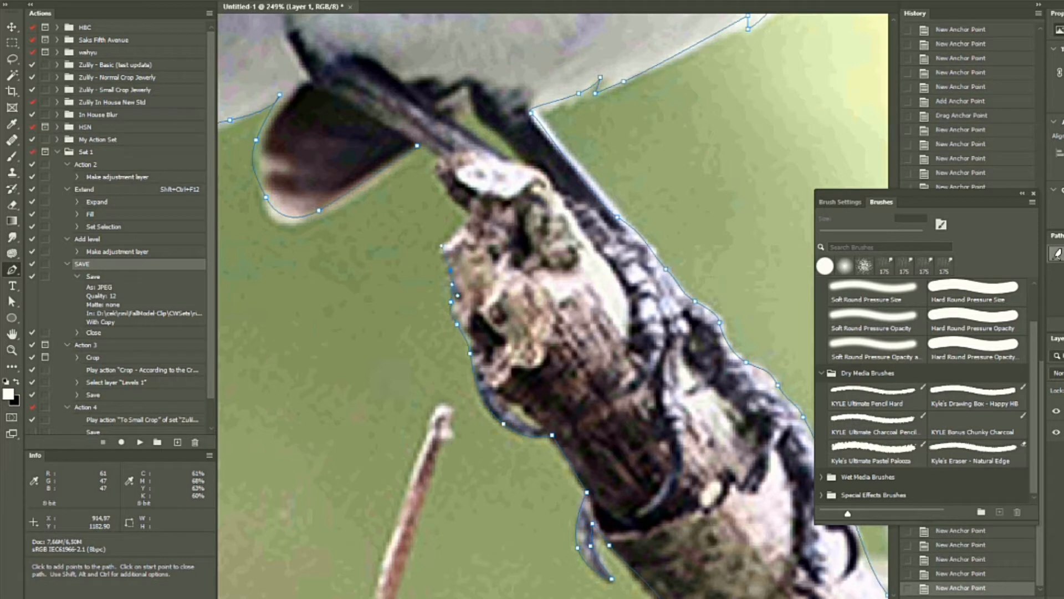
Outline the broken top end of the branch and close the path at its starting point beside the tail feather
left_click(441, 242)
left_click(463, 229)
left_click(470, 210)
left_click(440, 179)
left_click(418, 145)
Draw a closed subpath around the background gap between the bird's two legs
left_click(458, 121)
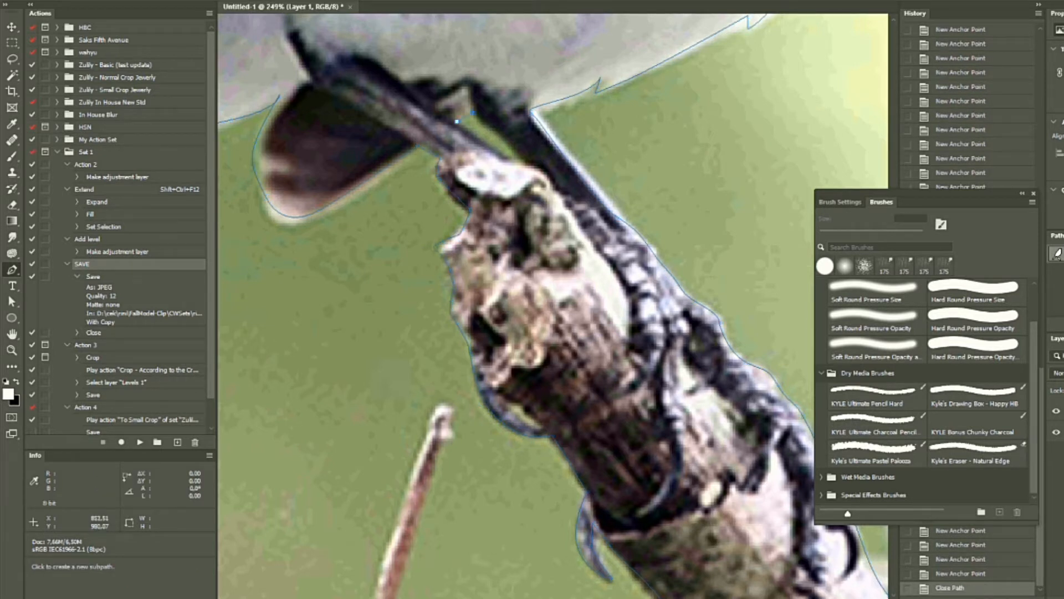
left_click(524, 159)
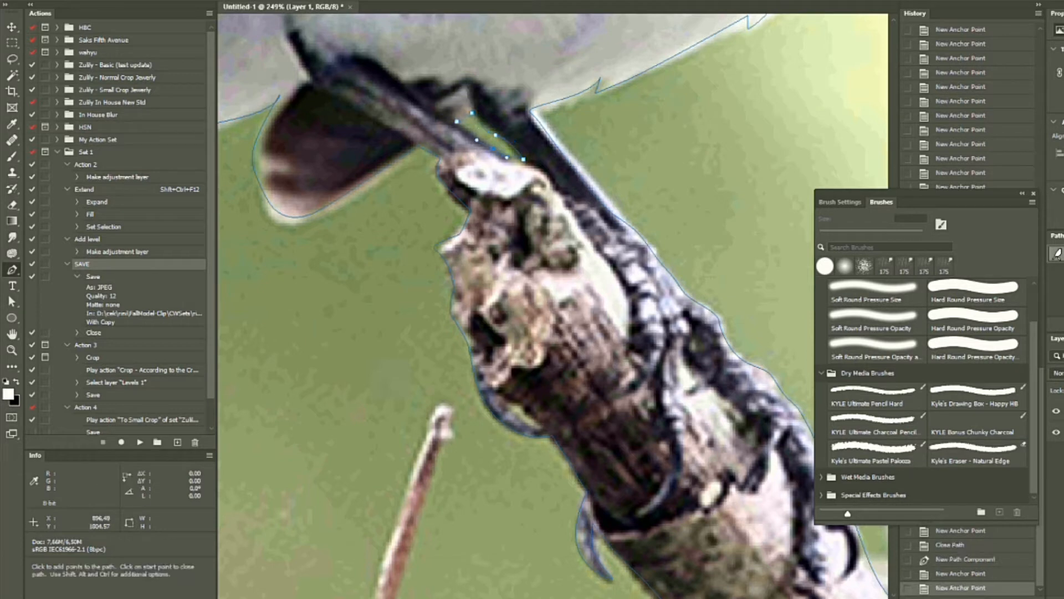
left_click(457, 121)
Draw a closed subpath around the background gap between the upper claw and the branch
left_click_drag(494, 372, 447, 220)
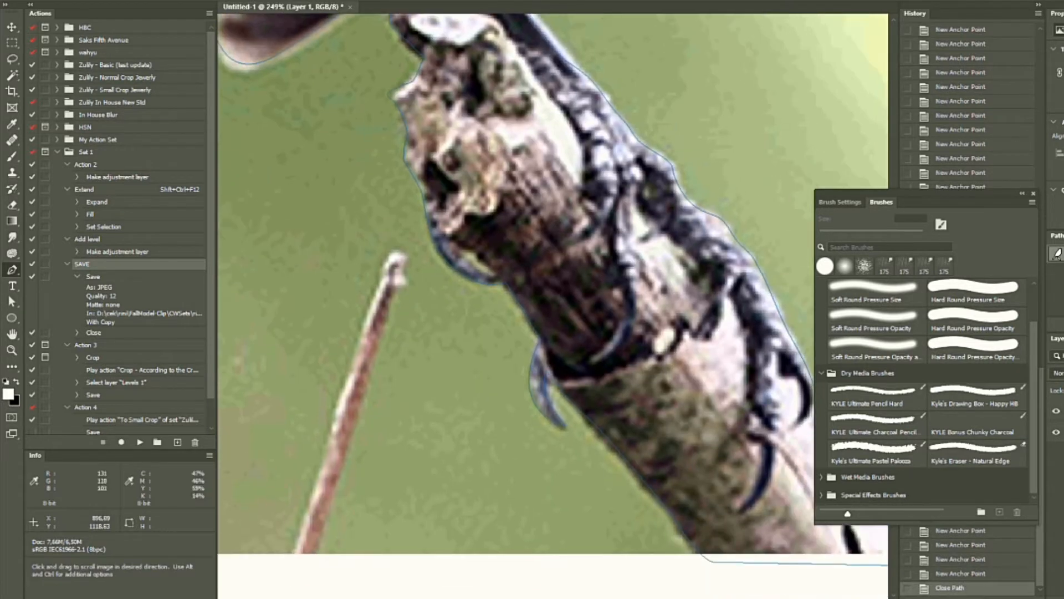
left_click(457, 246)
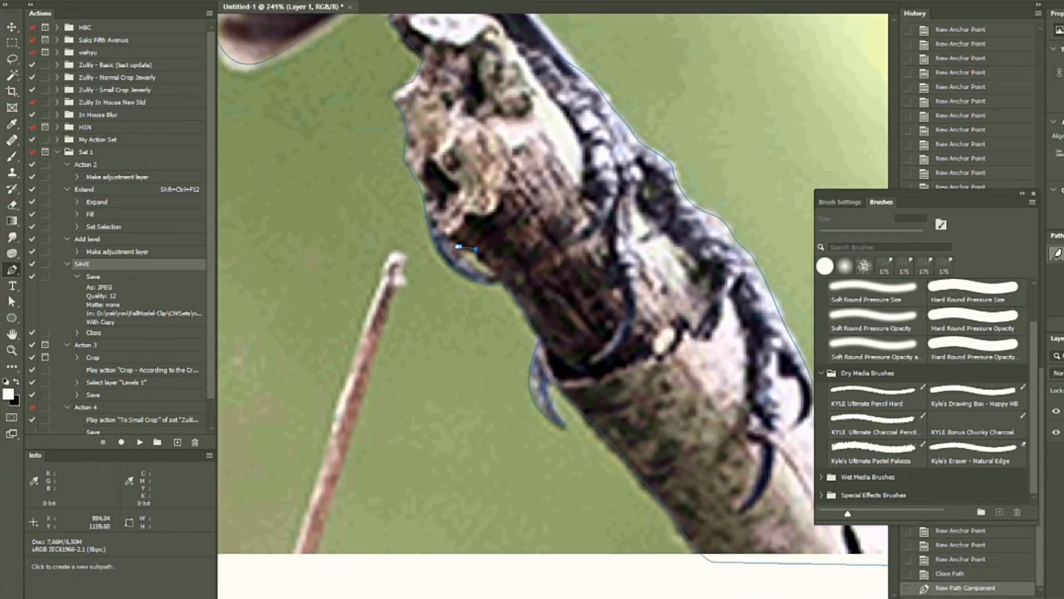
left_click(476, 249)
left_click(498, 276)
left_click(457, 245)
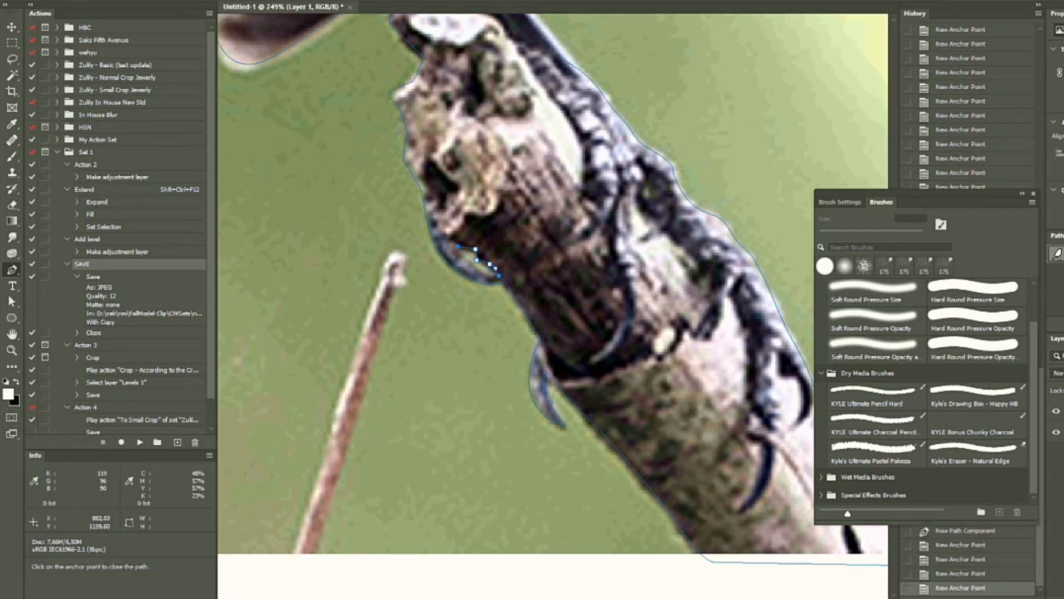
left_click_drag(458, 245, 476, 280)
Try to turn the path into a new anti-aliased selection with a 0.5-pixel feather radius
left_click_drag(613, 427, 570, 315)
scroll(560, 294, "down", 2)
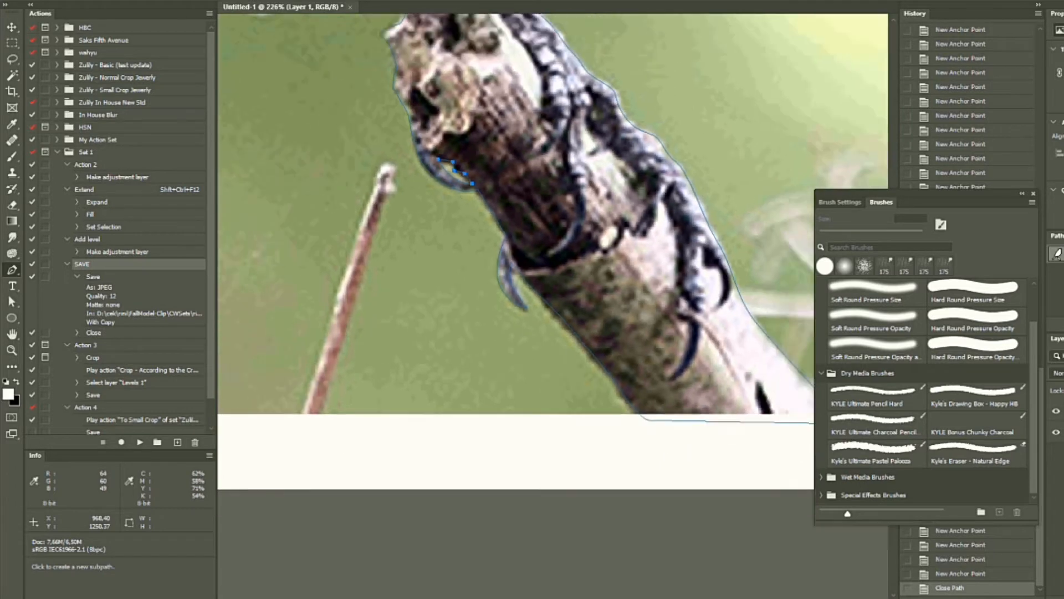
scroll(560, 263, "down", 10)
scroll(587, 230, "up", 4)
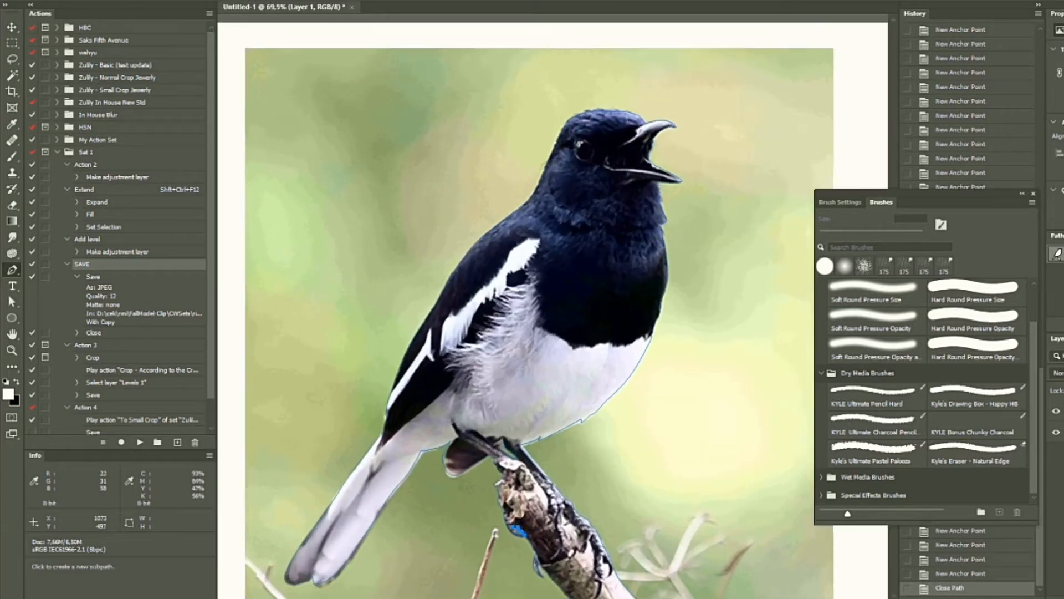
scroll(596, 258, "up", 2)
right_click(594, 240)
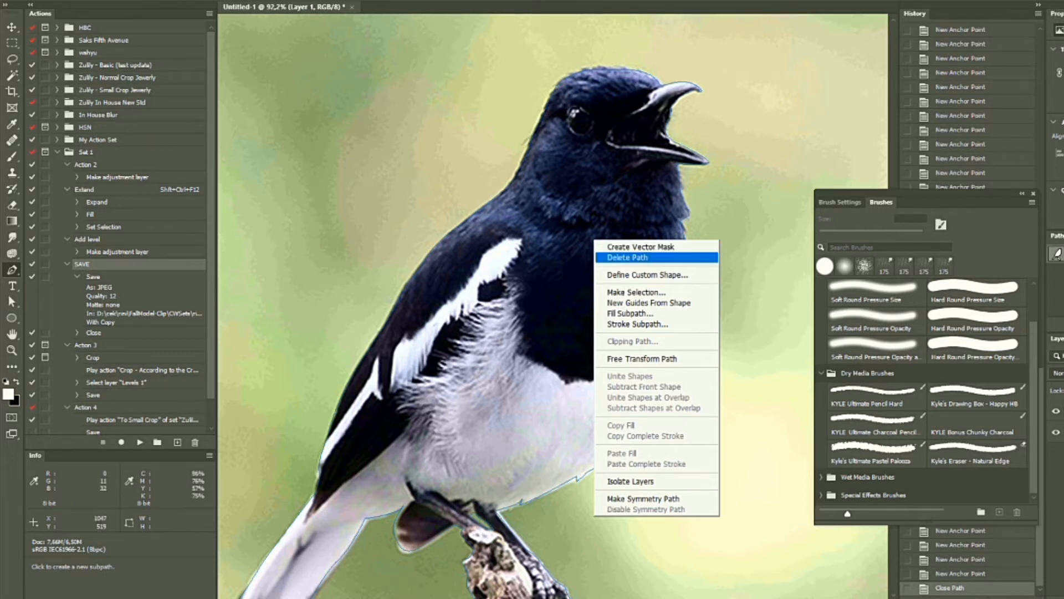
left_click(636, 292)
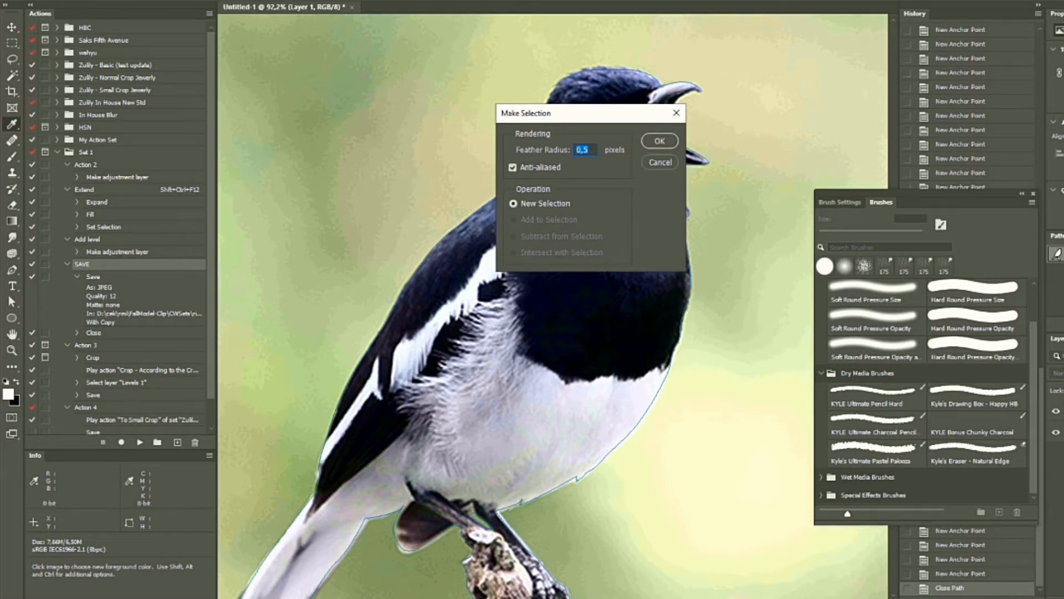
left_click(660, 141)
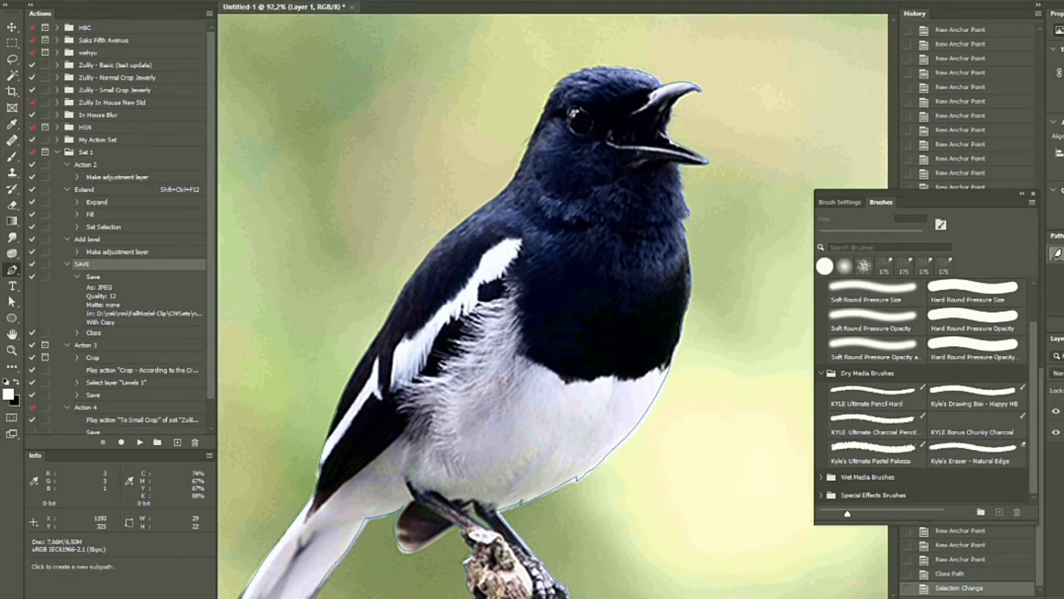
Select the entire bird path, convert it to a new anti-aliased selection with a 0.5-pixel feather radius, and mask Layer 1 with it
scroll(640, 216, "down", 5)
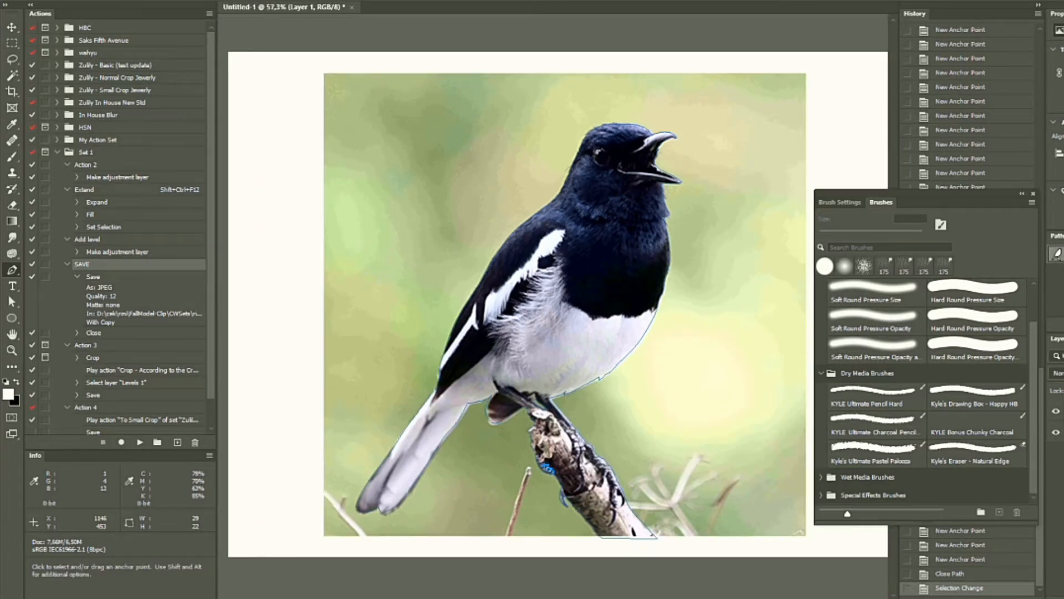
left_click_drag(268, 111, 740, 555)
right_click(600, 222)
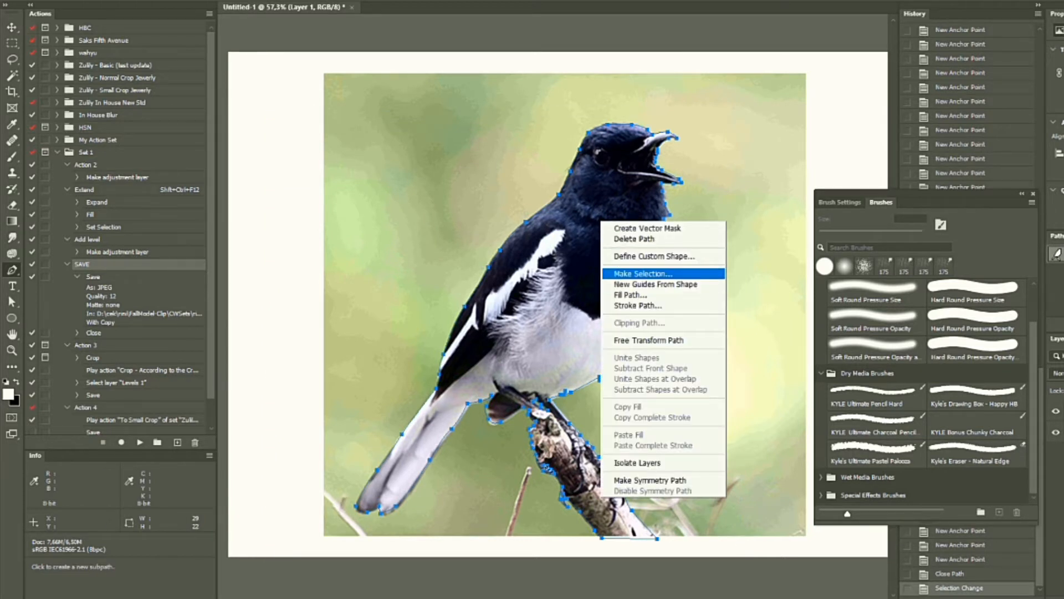
left_click(643, 273)
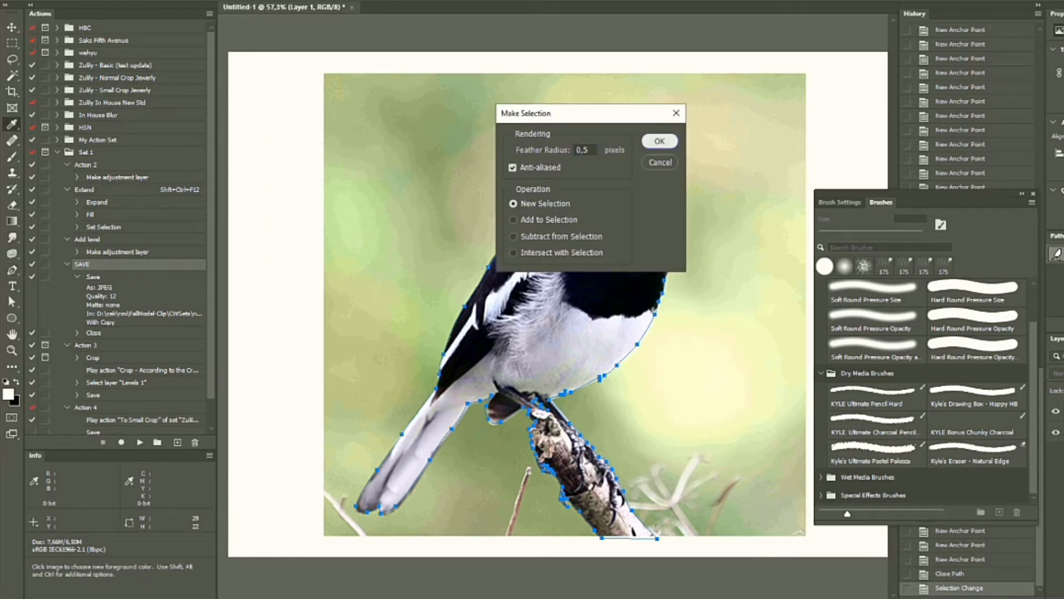
left_click(660, 140)
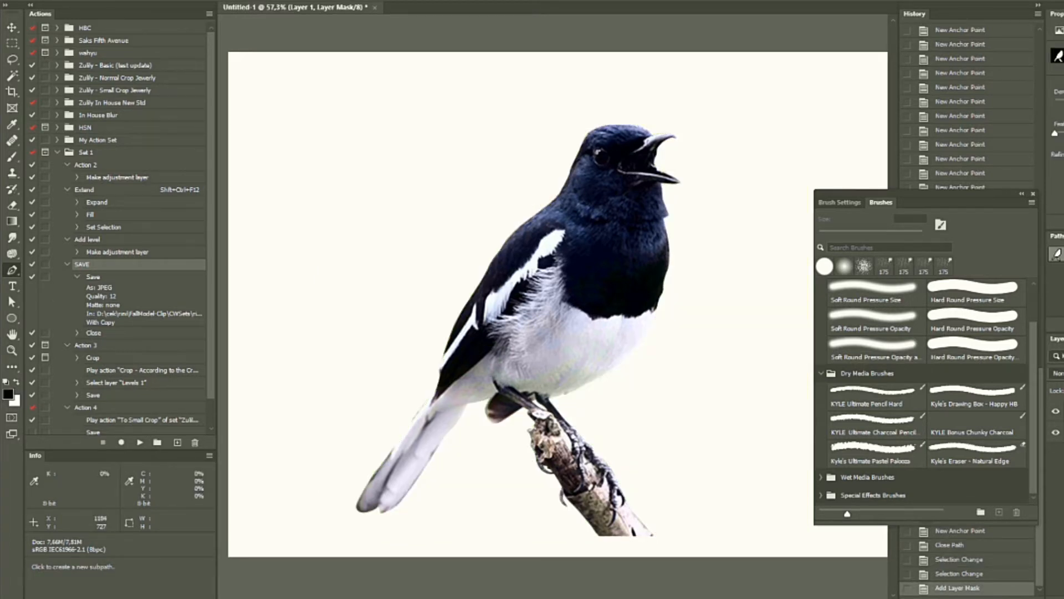
Set up the Smudge tool with the recently used spatter brush tip for refining the layer mask edge
scroll(648, 307, "up", 3)
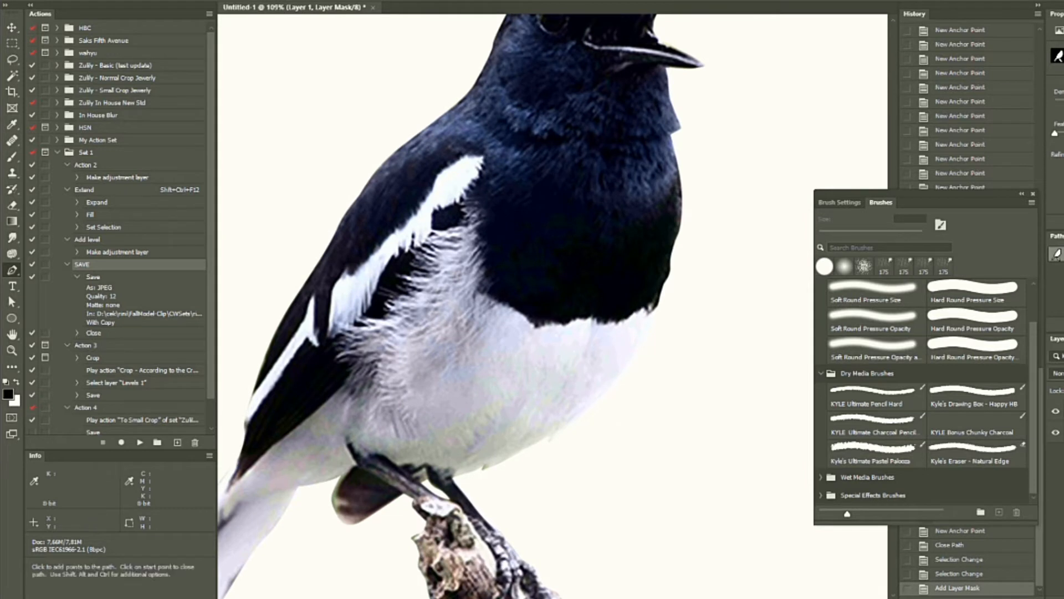
left_click(12, 238)
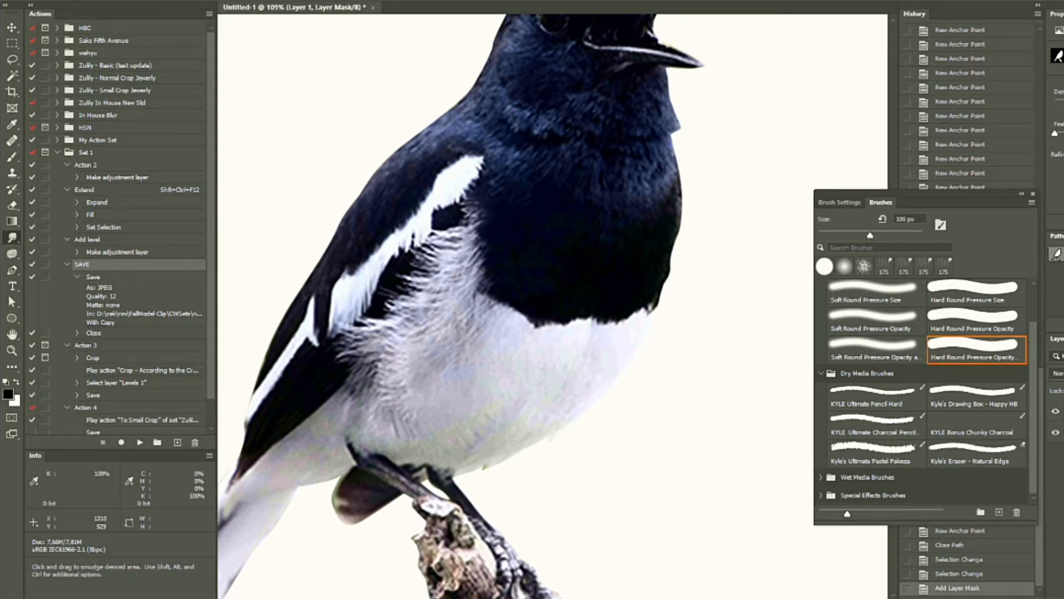
right_click(734, 176)
scroll(814, 331, "down", 1)
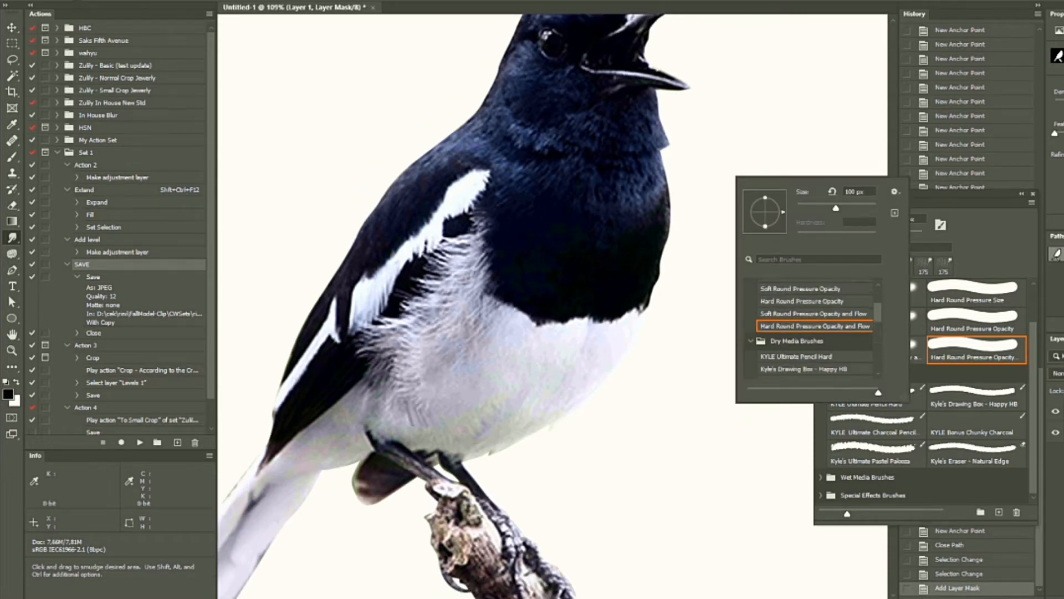
key("Escape")
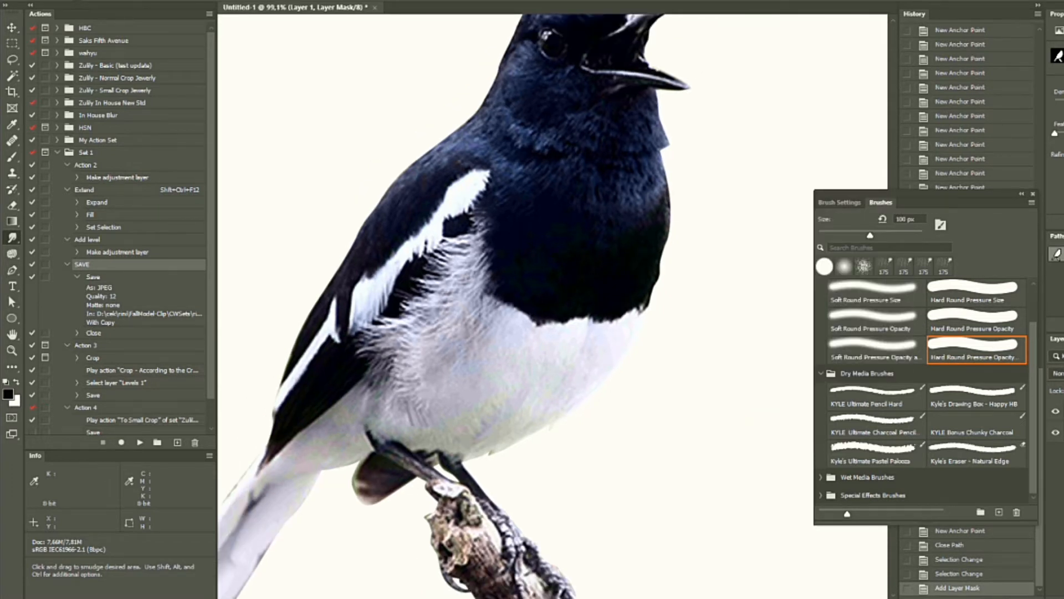
left_click(864, 267)
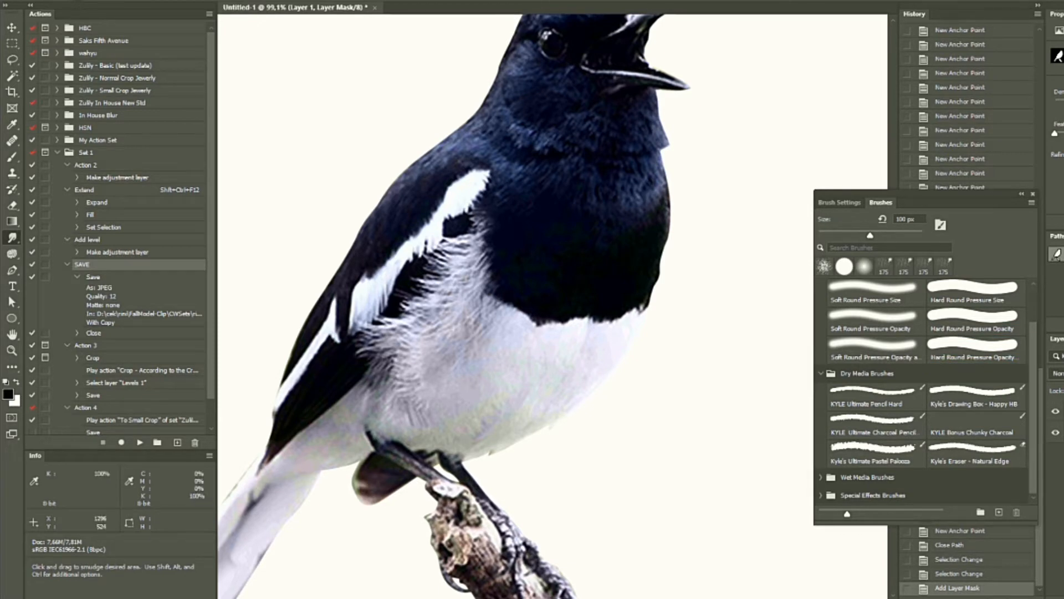
Smudge the mask edge along the bird's throat and breast with a 45 px brush to give it a feathery outline
scroll(701, 174, "up", 5)
left_click_drag(702, 174, 740, 376)
left_click_drag(705, 305, 683, 300)
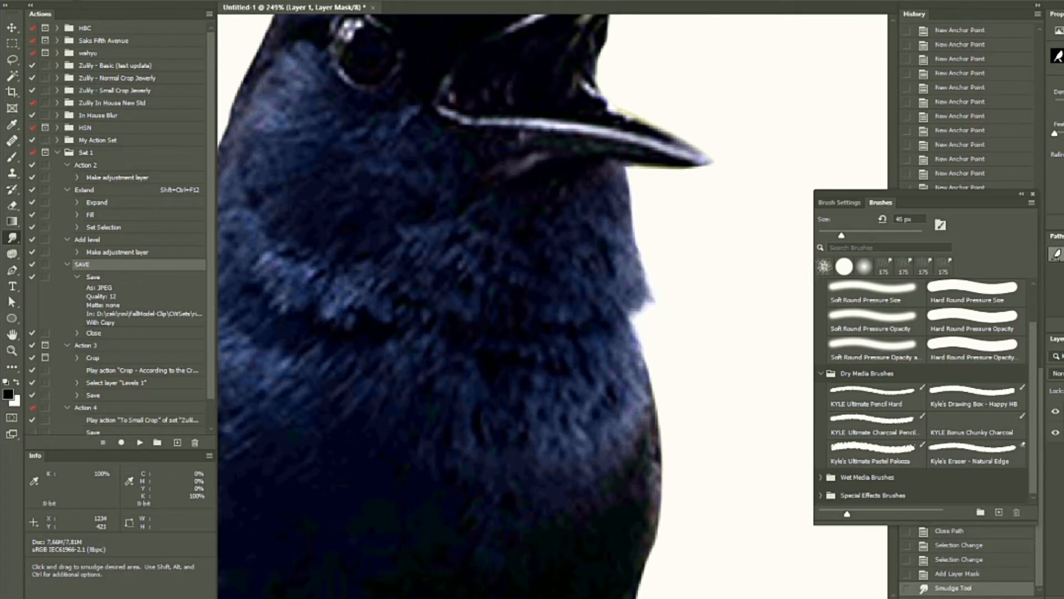
mouse_move(666, 231)
left_mouse_down()
mouse_move(651, 229)
mouse_move(644, 200)
left_mouse_up()
left_click_drag(677, 358, 663, 355)
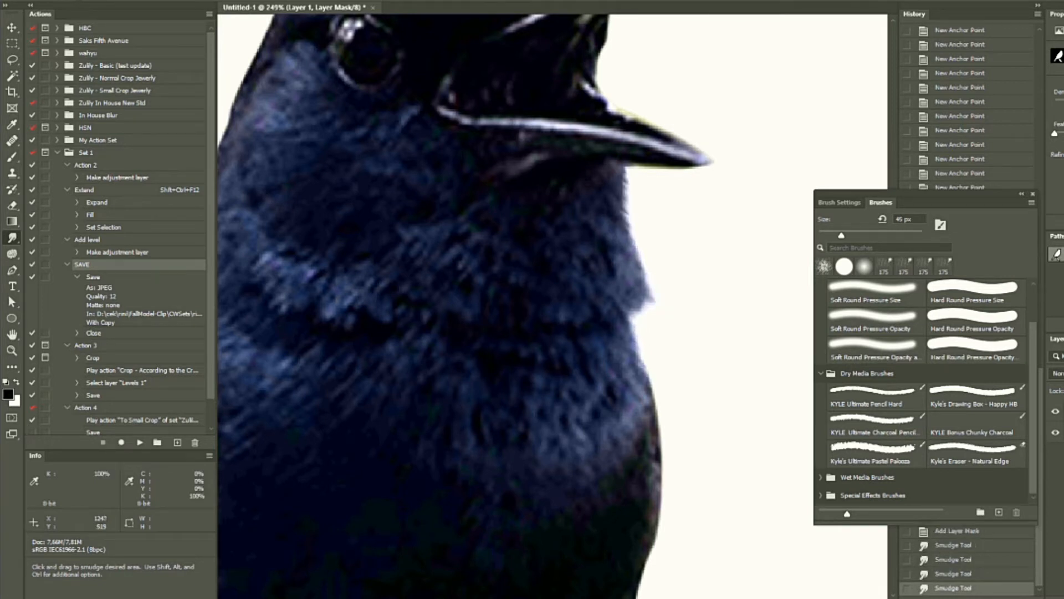
left_click_drag(674, 402, 659, 400)
left_click_drag(679, 463, 667, 461)
left_click_drag(677, 475, 656, 314)
left_click_drag(656, 369, 643, 368)
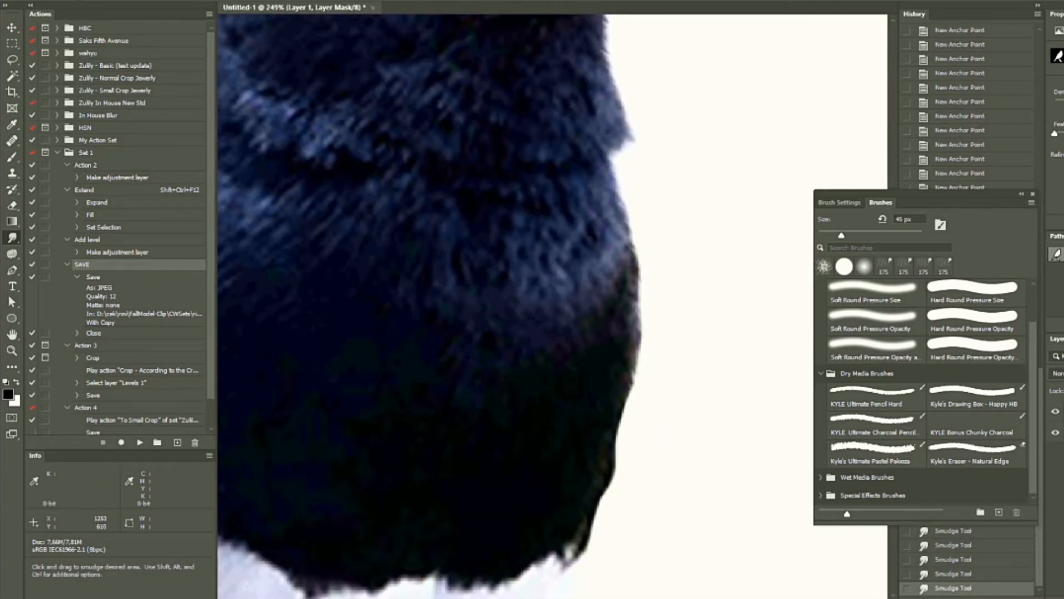
left_click_drag(654, 411, 641, 408)
Smudge the mask edge along the bird's white belly down to the legs
mouse_move(637, 481)
left_mouse_down()
mouse_move(623, 479)
mouse_move(613, 510)
mouse_move(643, 309)
mouse_move(623, 308)
left_mouse_up()
mouse_move(574, 471)
left_mouse_down()
mouse_move(640, 350)
mouse_move(584, 367)
left_mouse_up()
left_click_drag(526, 437, 513, 433)
left_click_drag(447, 500, 434, 490)
mouse_move(447, 492)
left_mouse_down()
mouse_move(691, 329)
mouse_move(645, 338)
left_mouse_up()
left_click_drag(597, 379, 587, 370)
mouse_move(541, 404)
left_mouse_down()
mouse_move(533, 392)
mouse_move(491, 403)
mouse_move(581, 268)
left_mouse_up()
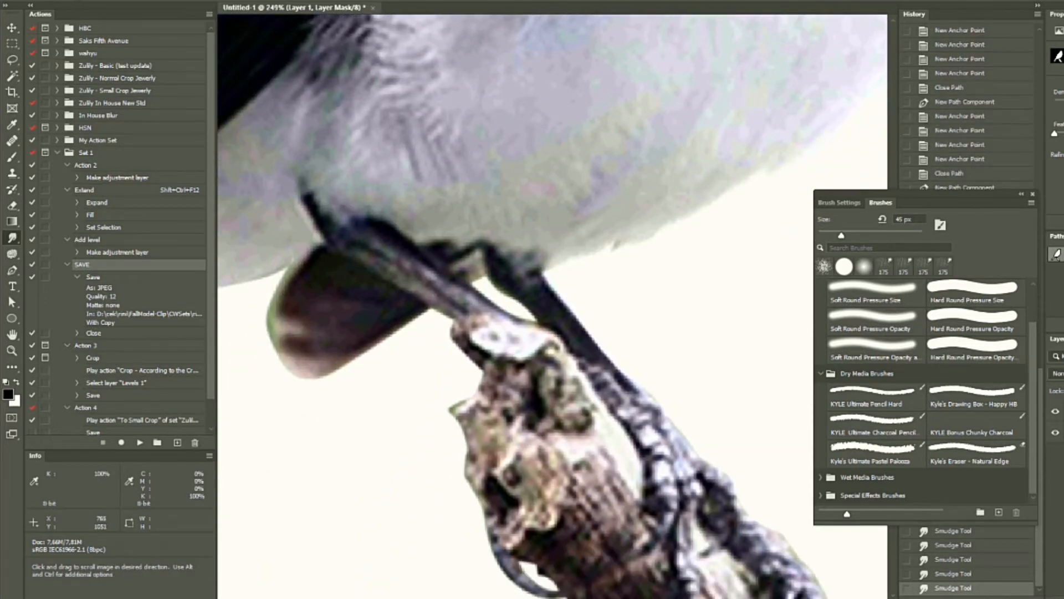
Smudge the mask edge around the small dark feather under the tail and along the underside of the tail base
left_click_drag(244, 408, 434, 424)
mouse_move(448, 360)
left_mouse_down()
mouse_move(463, 353)
mouse_move(463, 331)
left_mouse_up()
mouse_move(445, 327)
left_mouse_down()
mouse_move(443, 315)
mouse_move(418, 315)
left_mouse_up()
left_click_drag(386, 362, 372, 348)
Smudge the mask along the lower edge of the long tail feathers
mouse_move(352, 420)
left_mouse_down()
mouse_move(613, 357)
mouse_move(598, 351)
left_mouse_up()
left_click_drag(580, 383, 571, 372)
left_click_drag(532, 438, 624, 285)
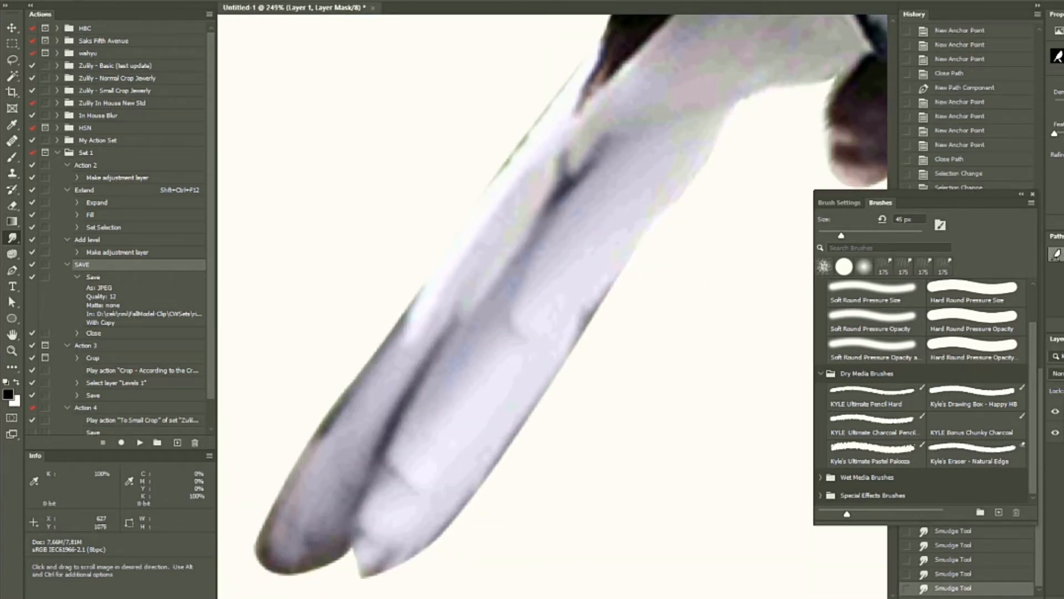
left_click_drag(521, 451, 511, 439)
left_click_drag(572, 378, 561, 365)
mouse_move(601, 330)
left_mouse_down()
mouse_move(590, 317)
mouse_move(615, 279)
left_mouse_up()
left_click_drag(510, 471, 499, 460)
left_click_drag(466, 530, 455, 518)
Smudge the mask edge around the rounded tip of the tail
mouse_move(424, 566)
left_mouse_down()
mouse_move(416, 554)
mouse_move(557, 366)
left_mouse_up()
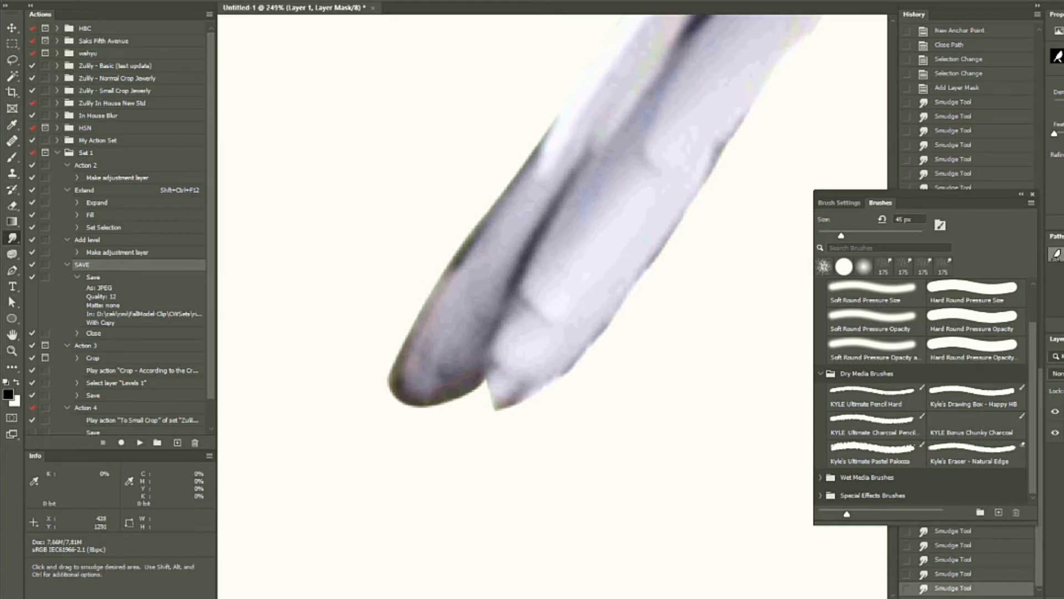
mouse_move(480, 425)
left_mouse_down()
mouse_move(476, 411)
mouse_move(418, 415)
mouse_move(398, 395)
left_mouse_up()
left_click_drag(383, 373, 395, 367)
Switch to the Brush tool and choose the Soft Round Pressure Size preset at 20 px for cleaning up the wing and tail edges
mouse_move(653, 55)
left_mouse_down()
mouse_move(598, 308)
mouse_move(541, 389)
left_mouse_up()
scroll(540, 389, "down", 5)
scroll(596, 296, "up", 5)
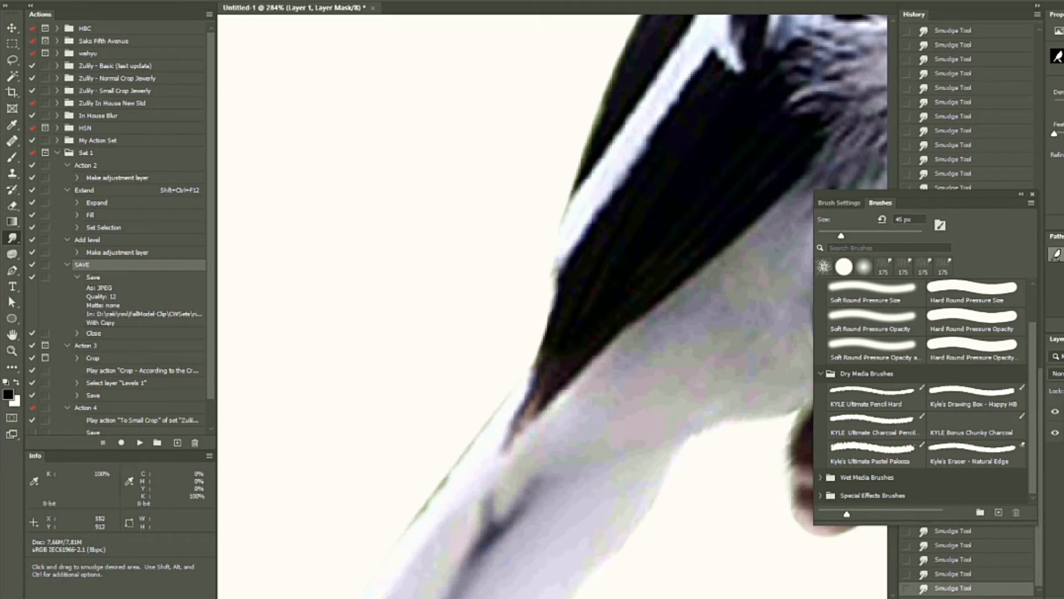
key("b")
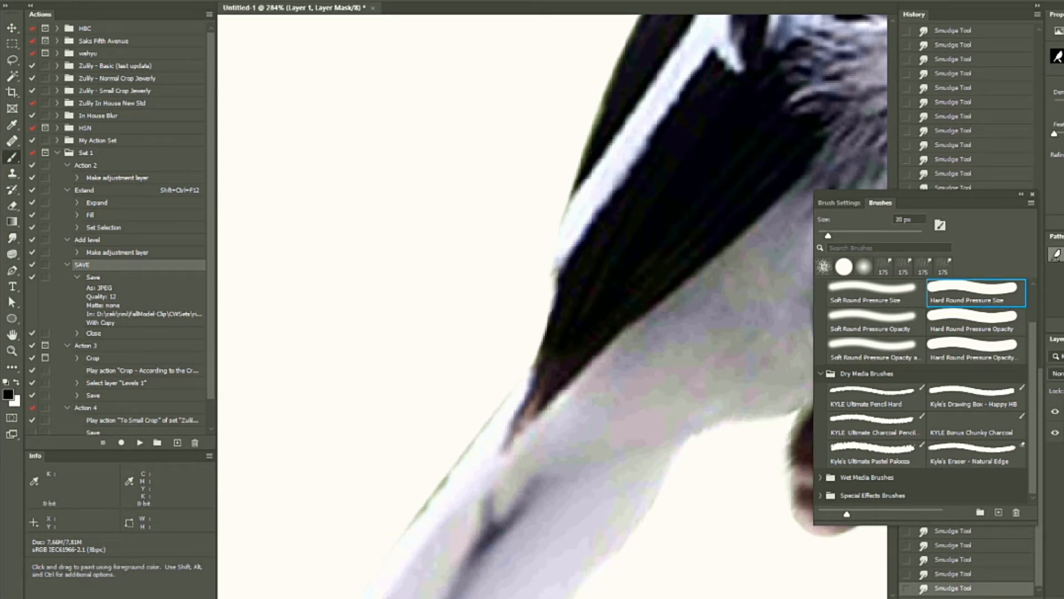
right_click(396, 256)
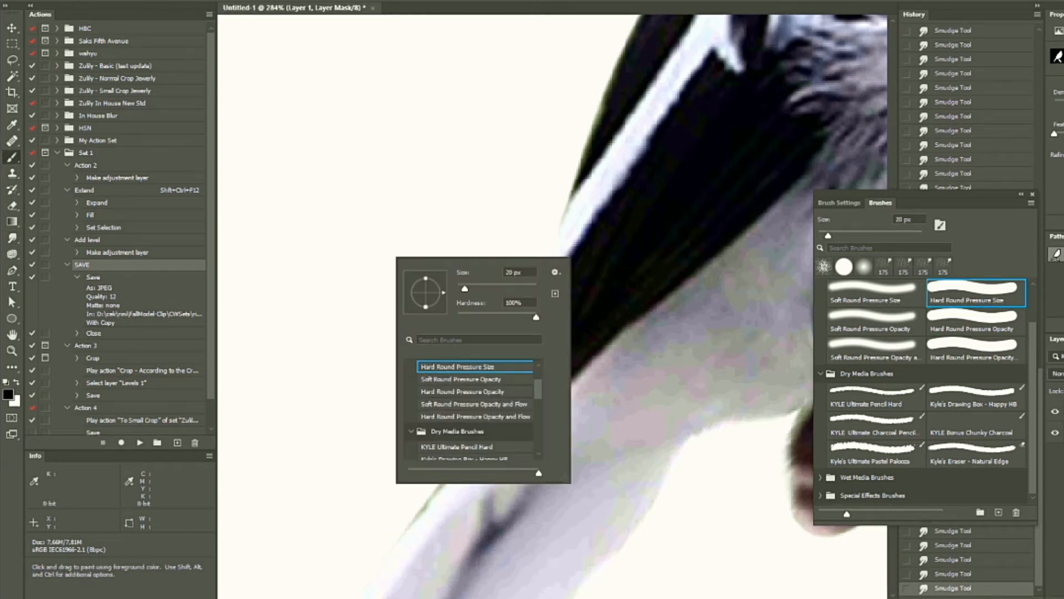
scroll(476, 411, "down", 1)
scroll(475, 410, "up", 1)
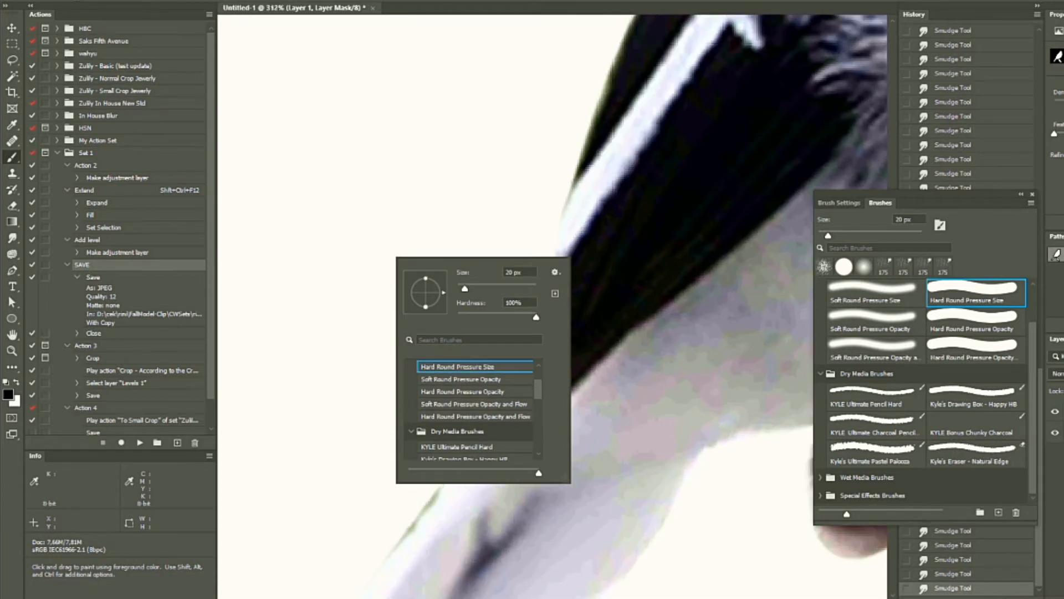
left_click(874, 293)
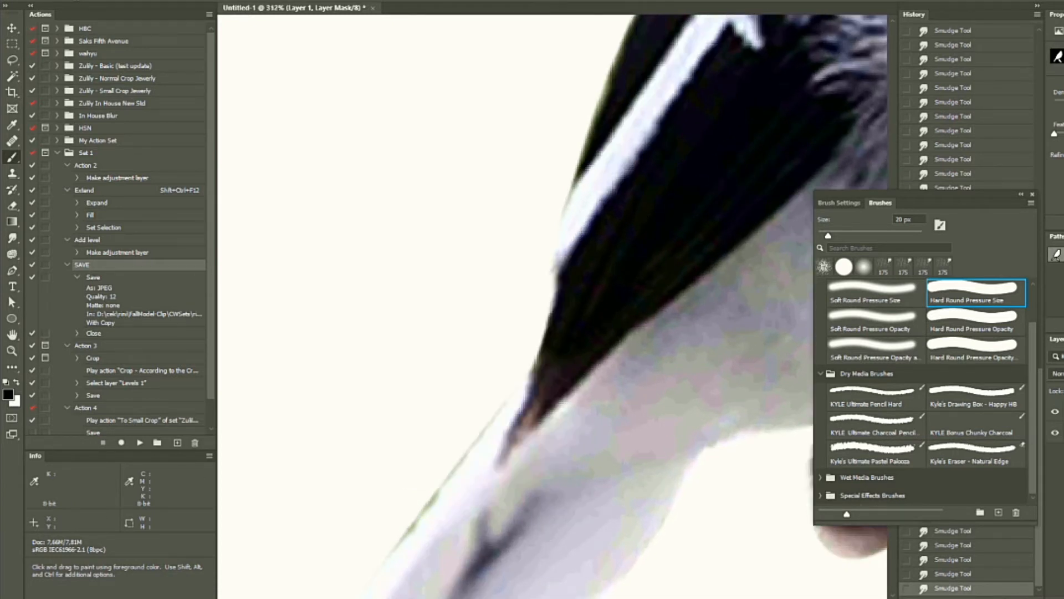
Paint black on the layer mask along the wing tip and the upper edge of the tail to remove the green fringe
left_click_drag(554, 299, 540, 358)
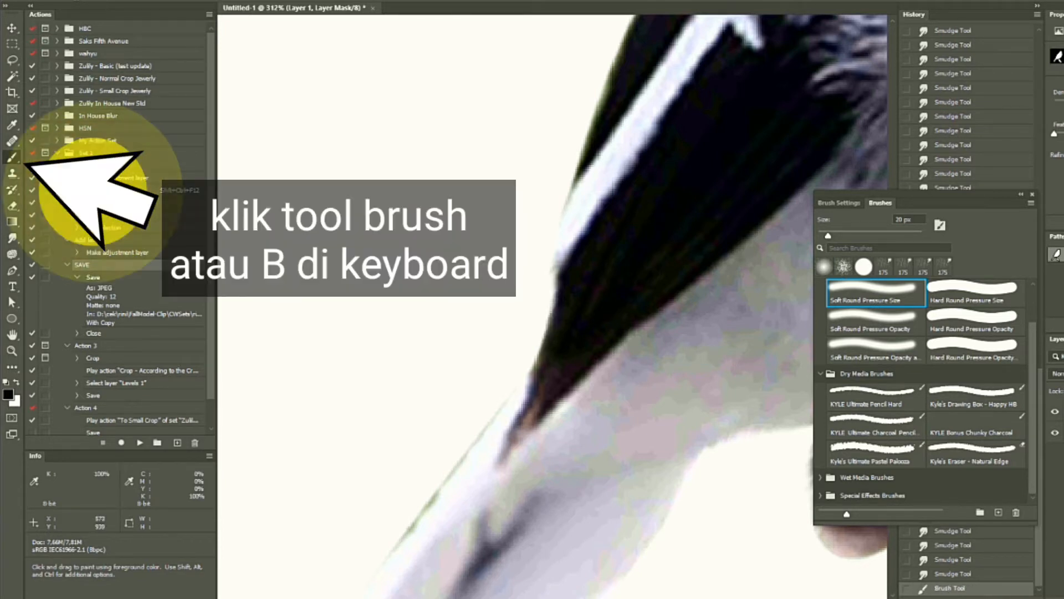
left_click(461, 460, "shift")
left_click(442, 488, "shift")
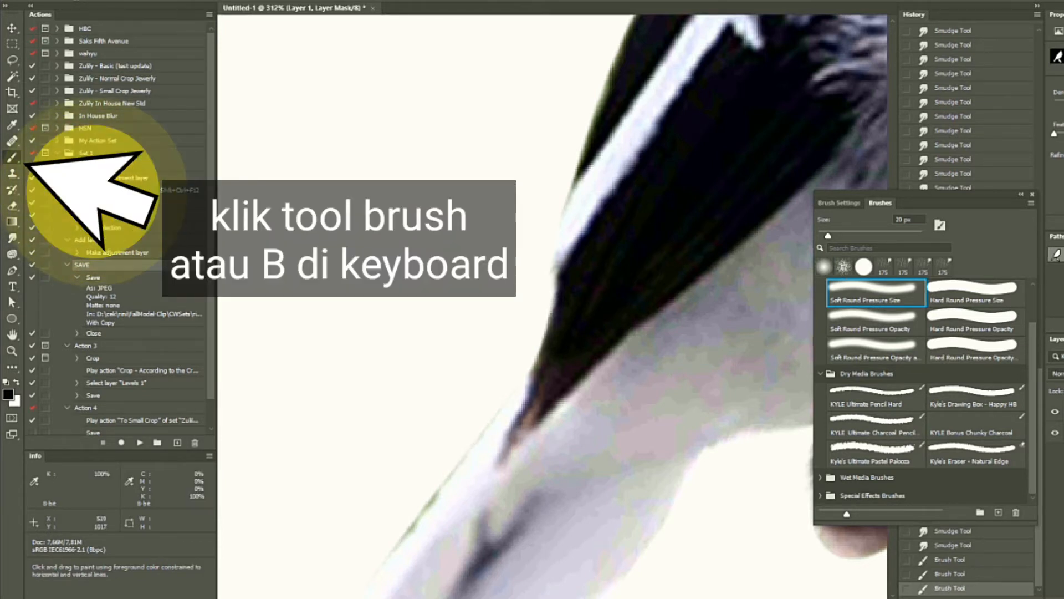
left_click(422, 511, "shift")
left_click(400, 536, "shift")
Inspect the masked edges along the tail, wing, back and head, and review the whole cutout
left_click_drag(400, 535, 506, 364)
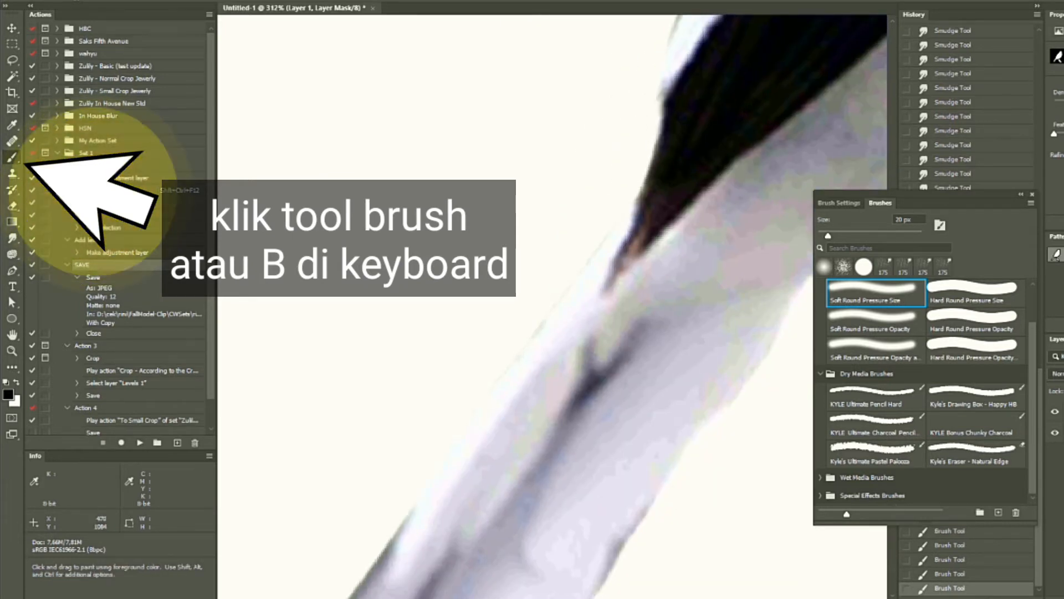
scroll(609, 332, "down", 3)
left_click_drag(721, 95, 498, 516)
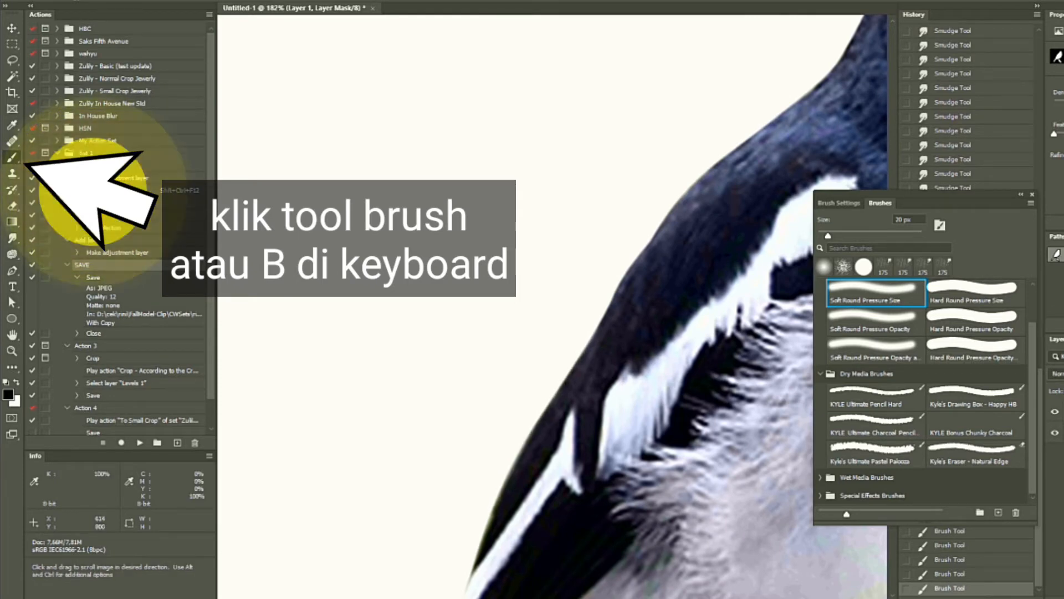
mouse_move(490, 504)
left_mouse_down()
mouse_move(529, 342)
mouse_move(513, 400)
left_mouse_up()
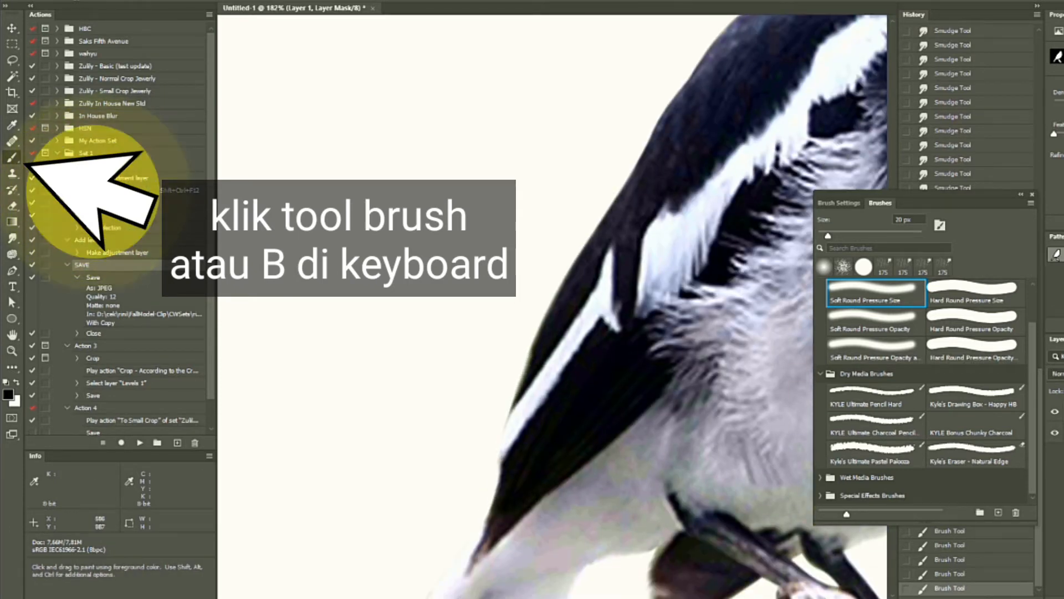
scroll(514, 388, "down", 5)
left_click_drag(721, 94, 618, 299)
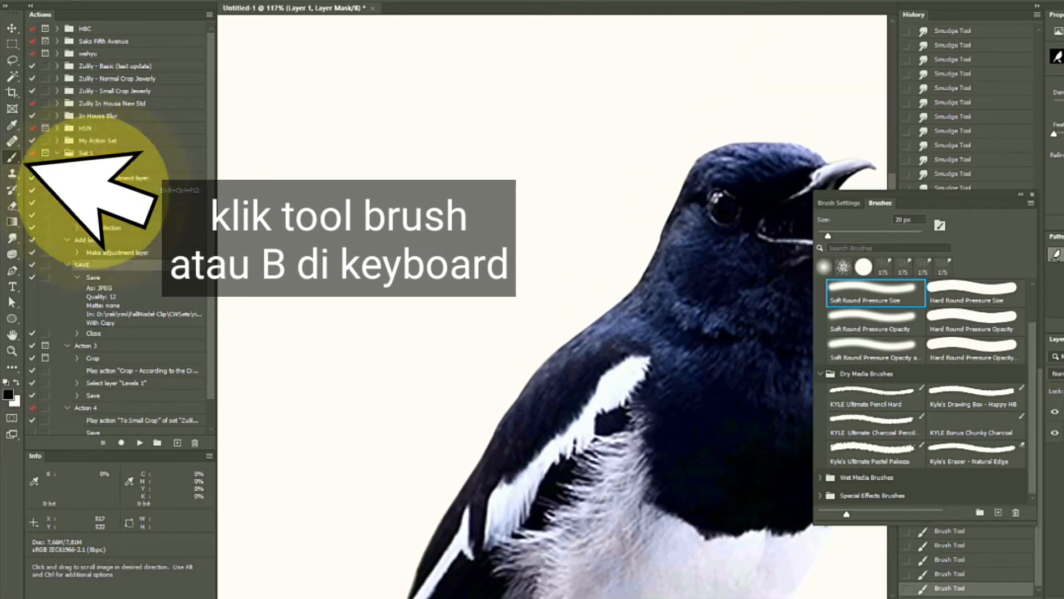
scroll(621, 299, "up", 4)
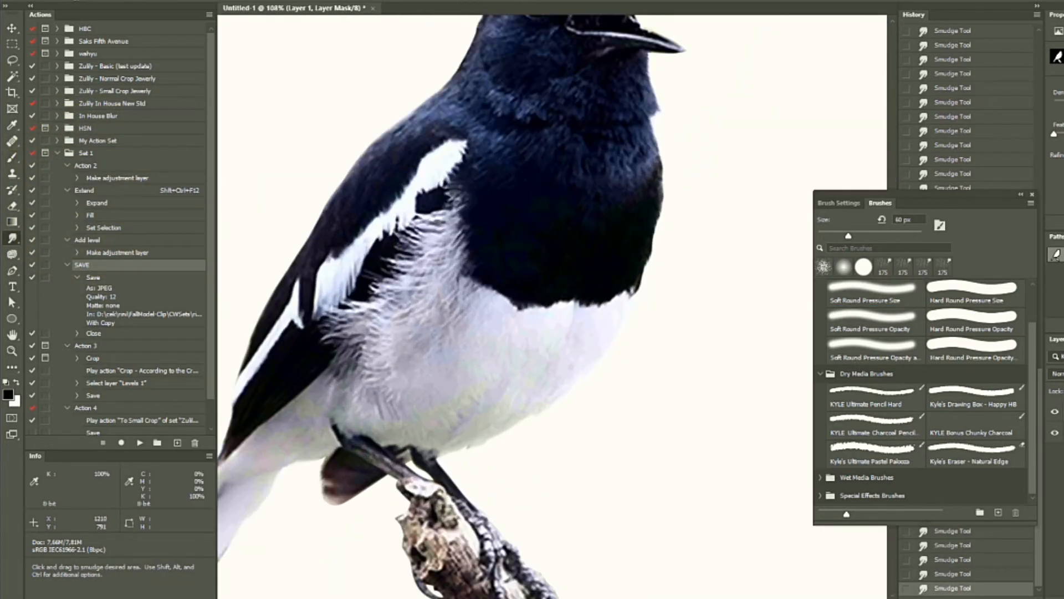
scroll(551, 308, "down", 5)
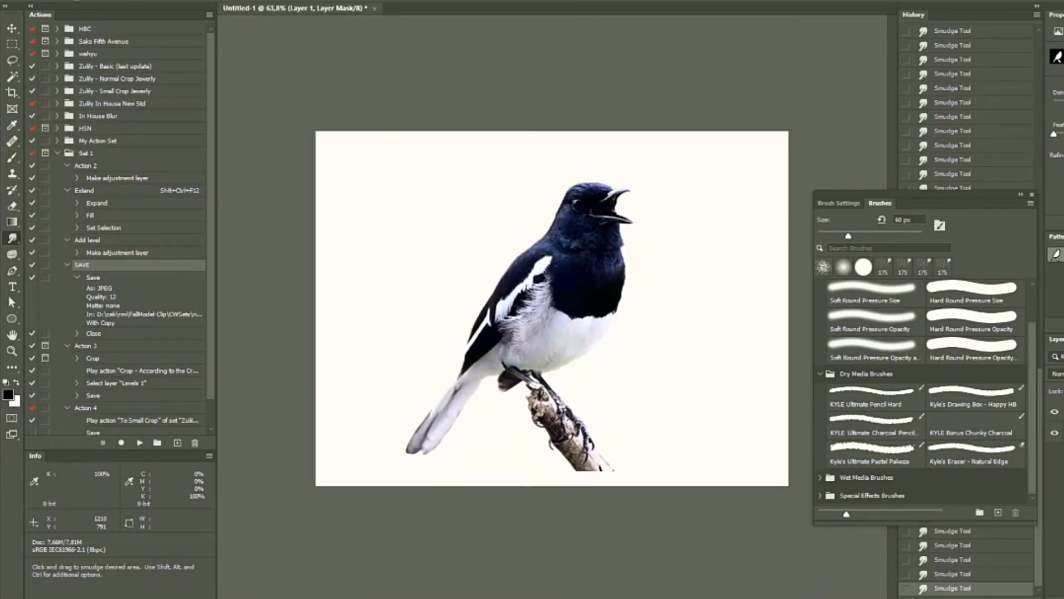
Add a new layer between the background and the bird layer and set the foreground color to red fd0505
left_click(1062, 433)
key("ctrl+shift+alt+n")
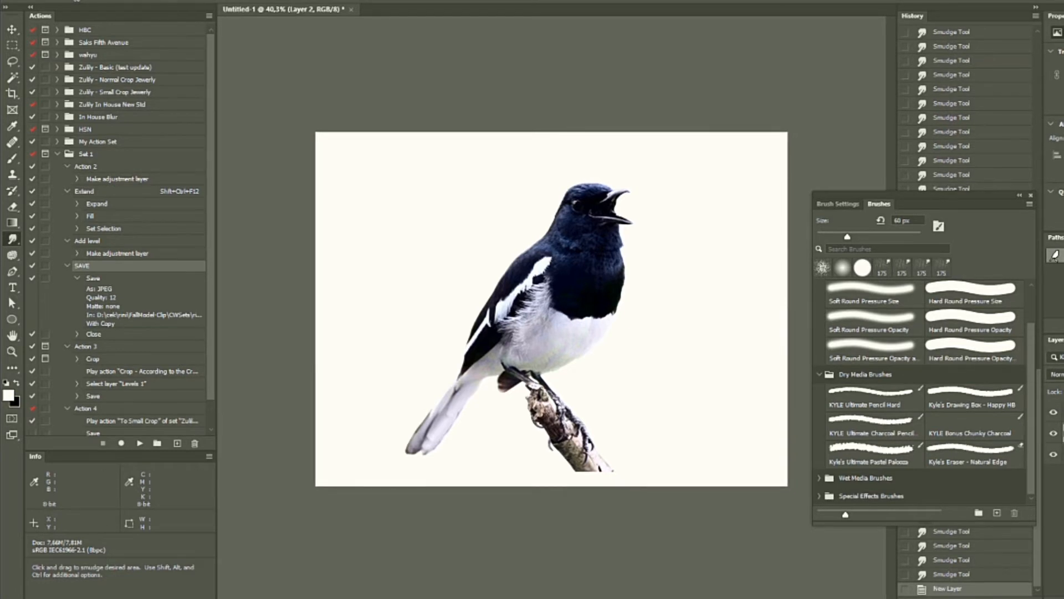
left_click(8, 395)
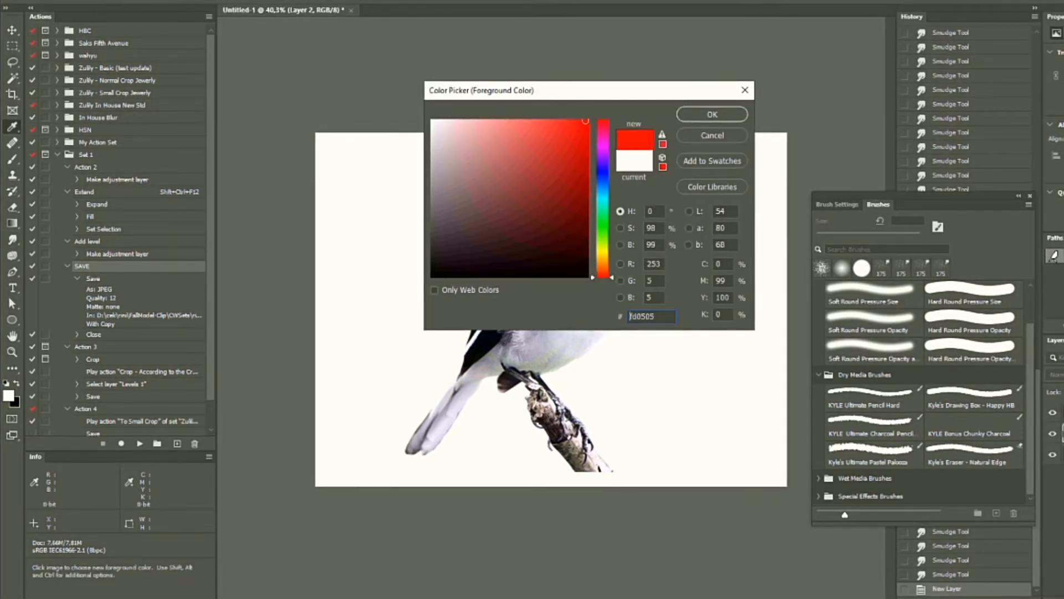
left_click(712, 115)
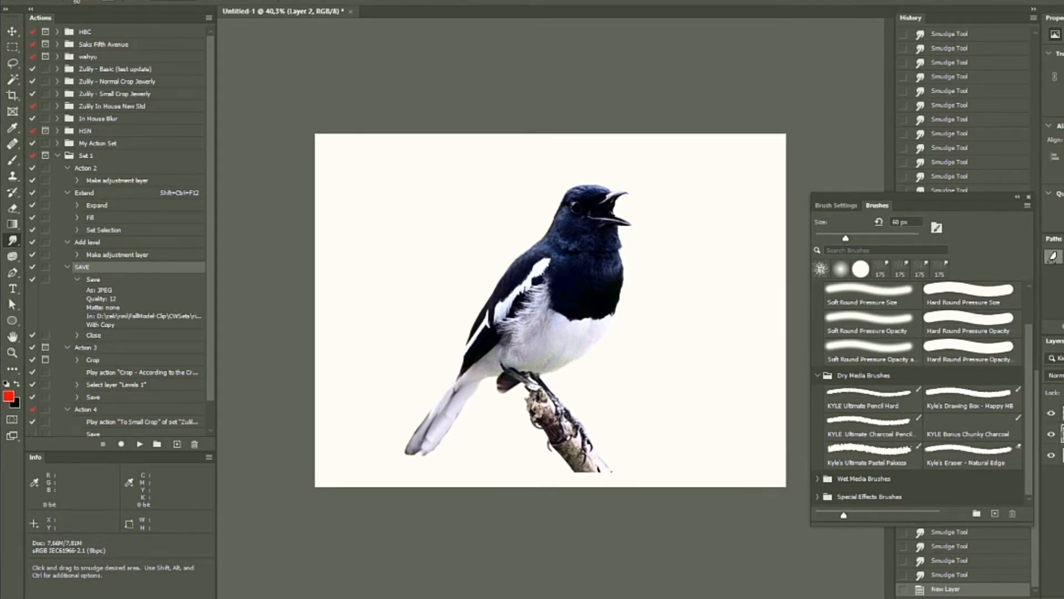
Fill the new layer with the foreground color in Normal mode at 100% opacity and check the cutout's edges against it
left_click(43, 0)
mouse_move(67, 0)
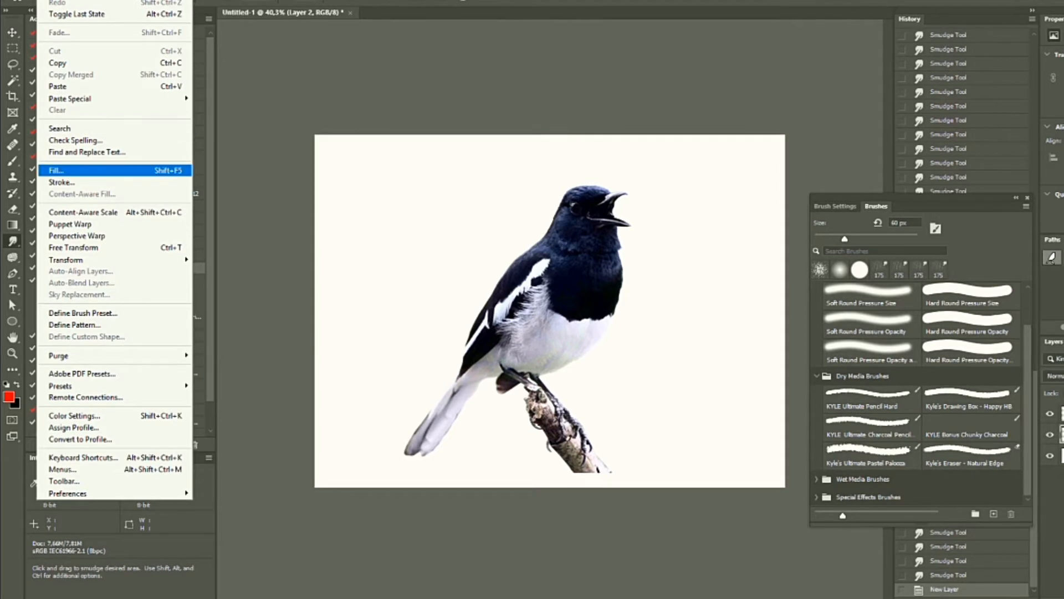
left_click(56, 169)
left_click(670, 144)
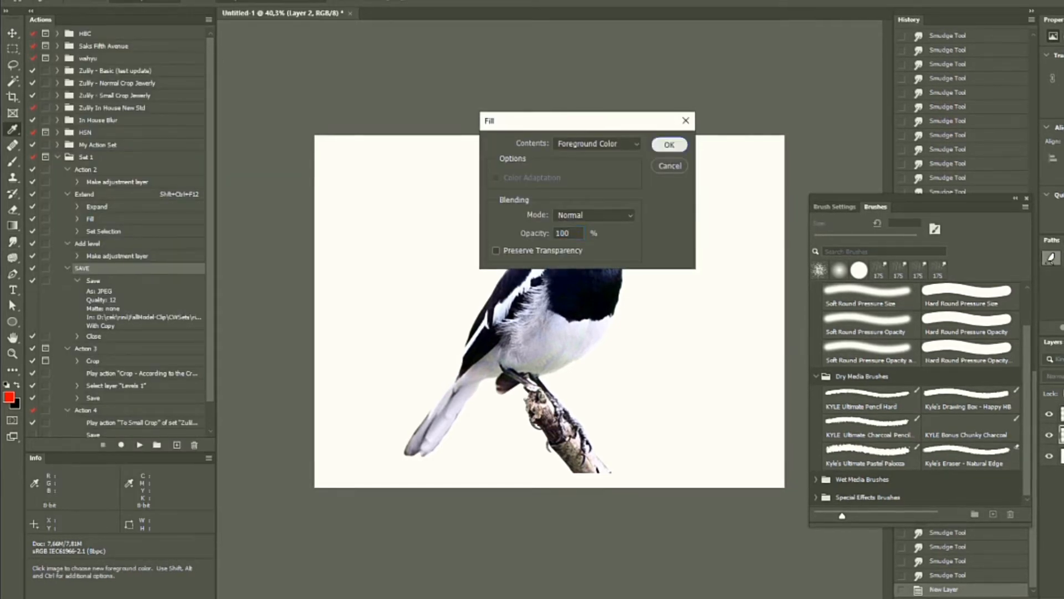
scroll(619, 327, "up", 5)
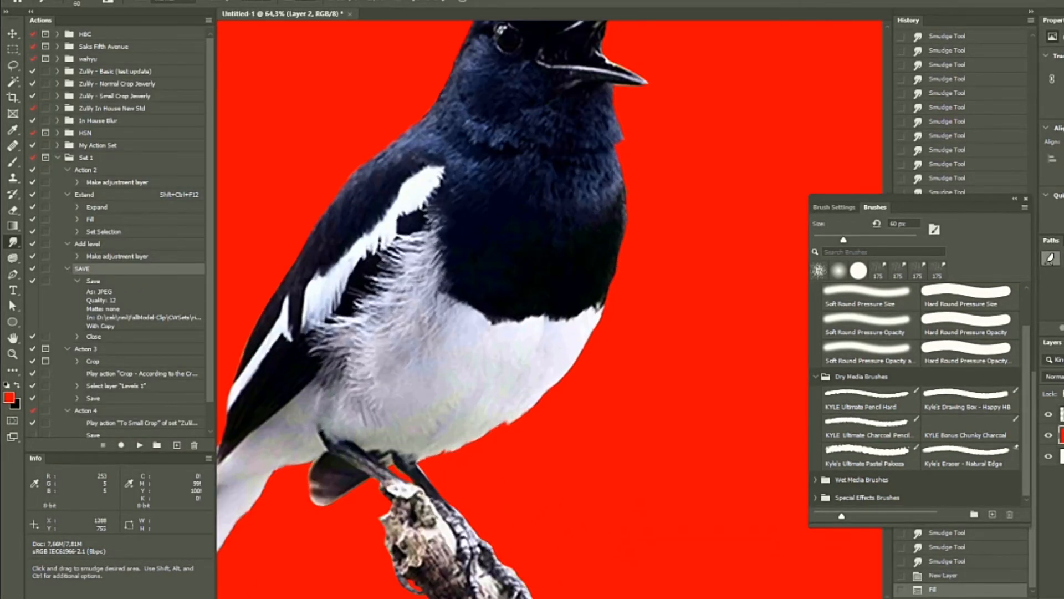
scroll(668, 333, "down", 5)
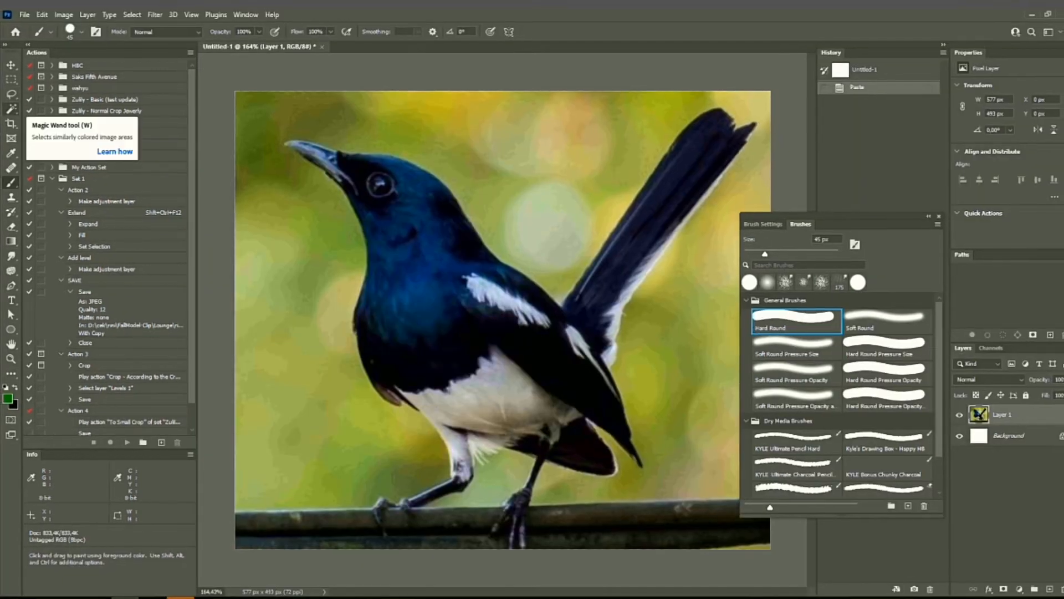
Select the blurred background around the bird with the Magic Wand in add mode at tolerance 20
right_click(13, 110)
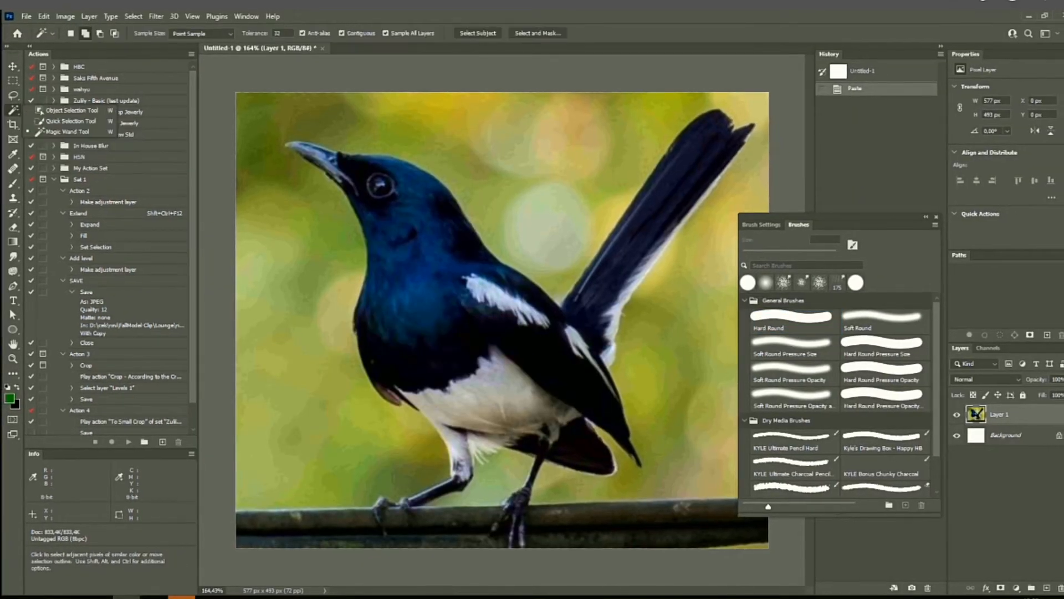
left_click(67, 132)
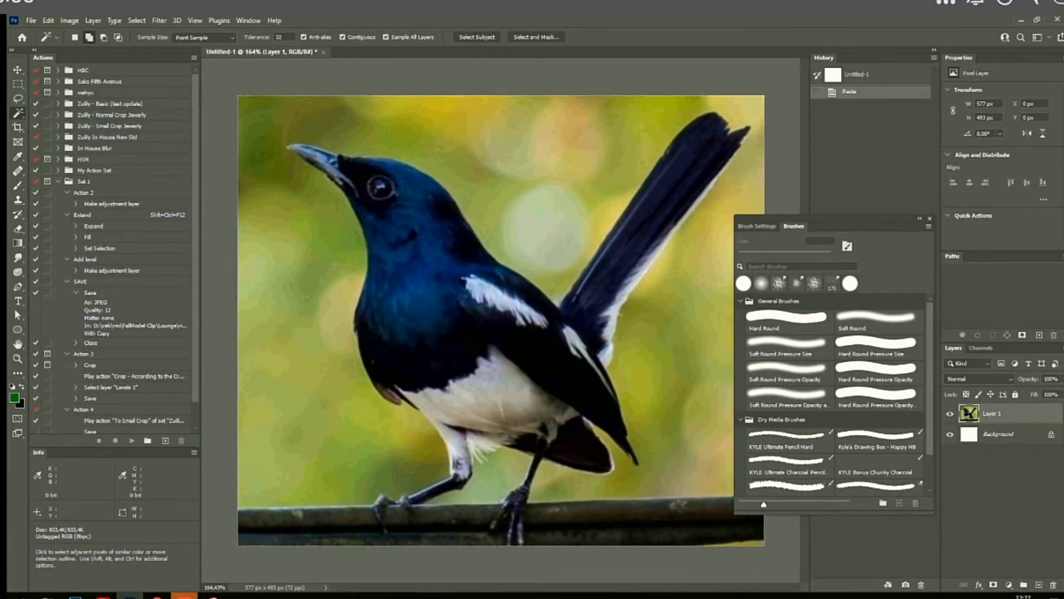
left_click(327, 247)
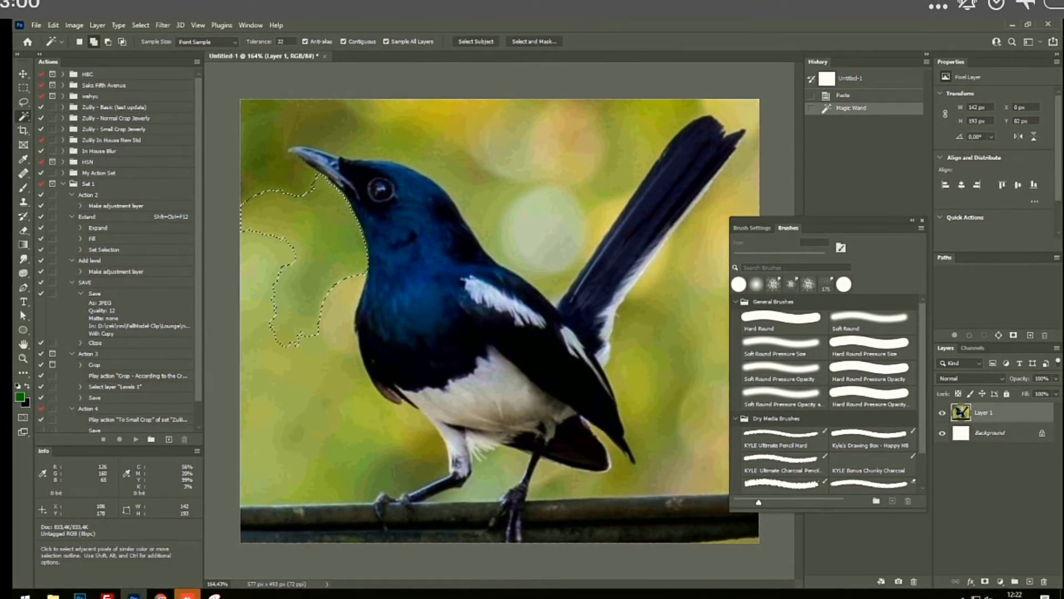
double_click(282, 42)
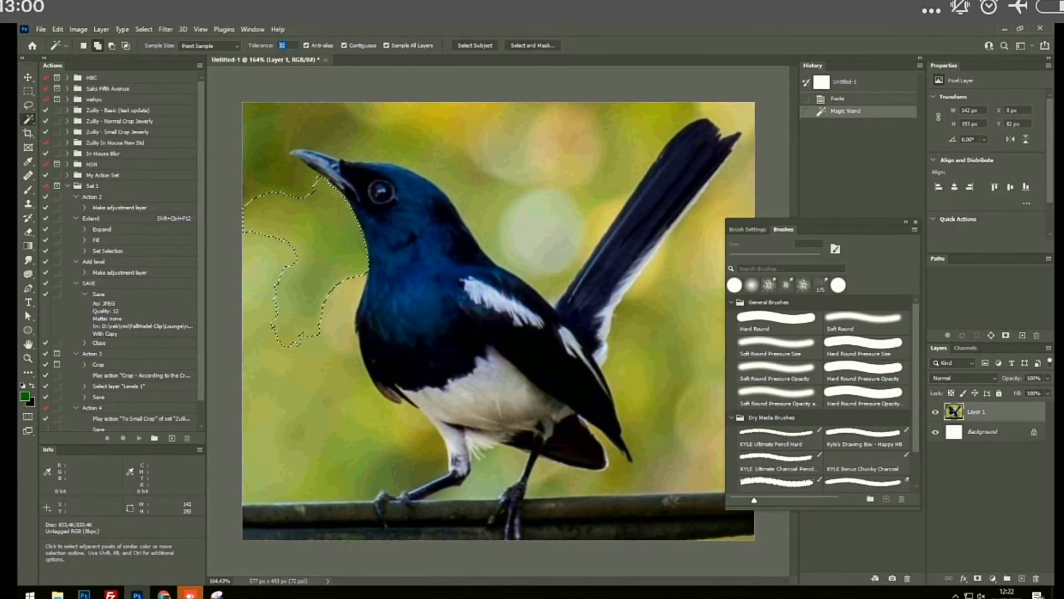
type("20")
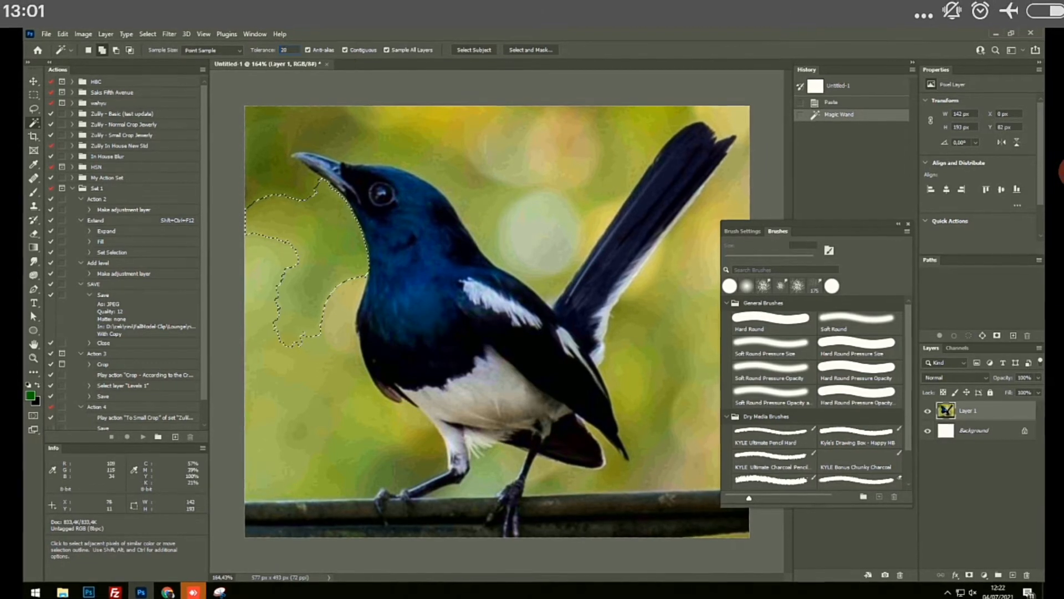
left_click(318, 129)
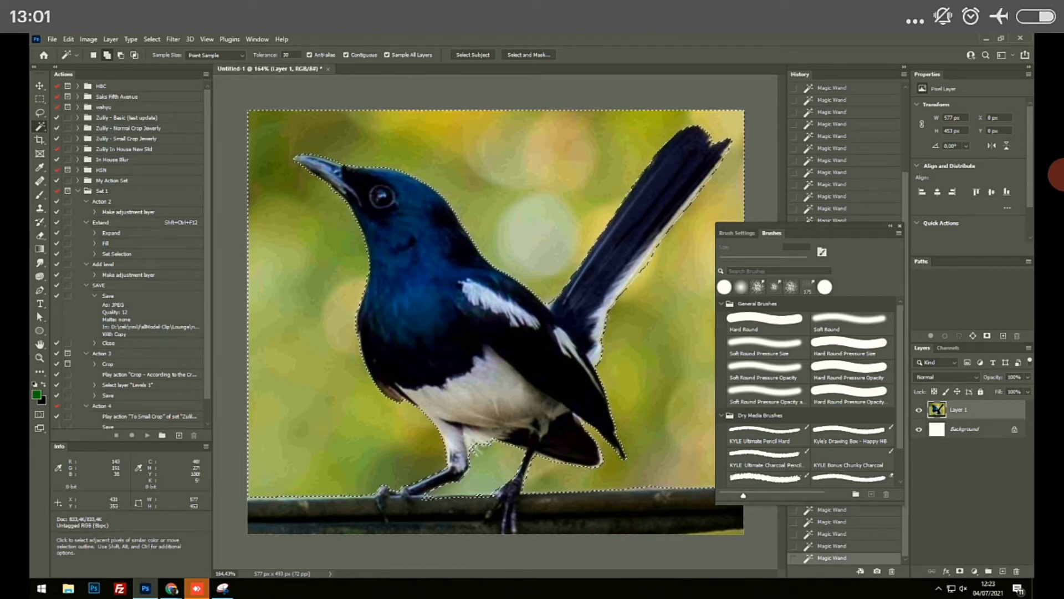
Check the background selection as a Quick Mask overlay and stay in Quick Mask mode
key("space")
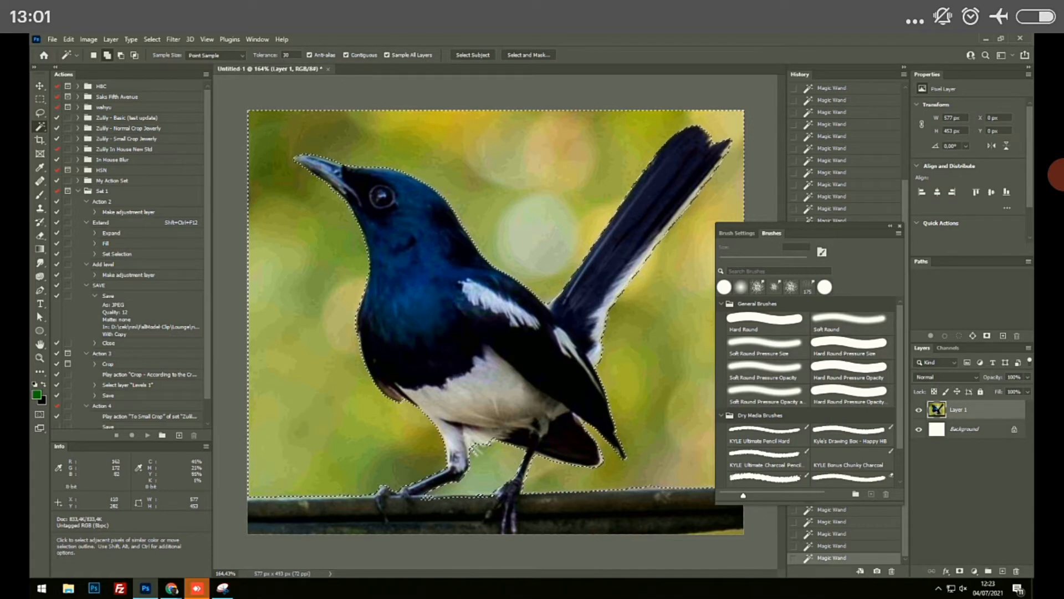
key("q")
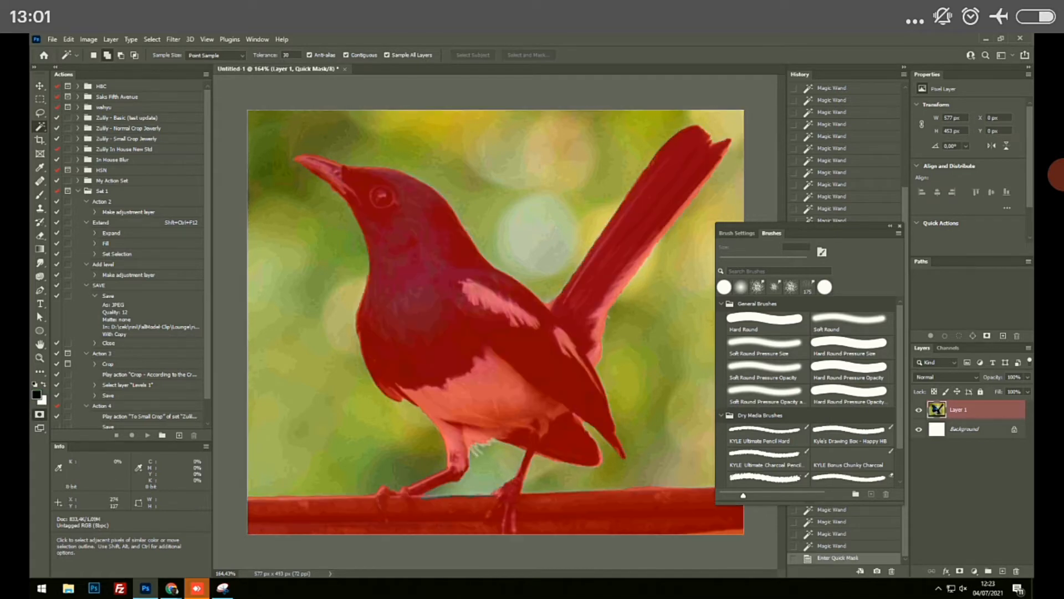
key("q")
key("q")
Paint black with an 8 px Hard Round brush along the branch's upper edge around and beyond the feet in the Quick Mask
scroll(455, 452, "up", 8)
left_click_drag(455, 452, 519, 402)
key("b")
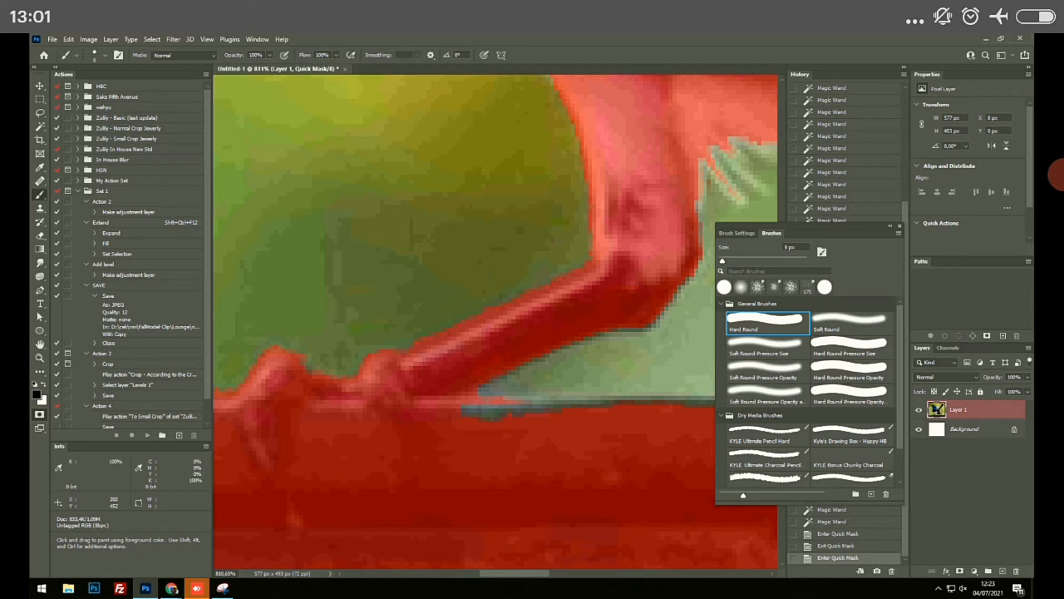
left_click_drag(637, 404, 339, 388)
left_click(602, 384, "shift")
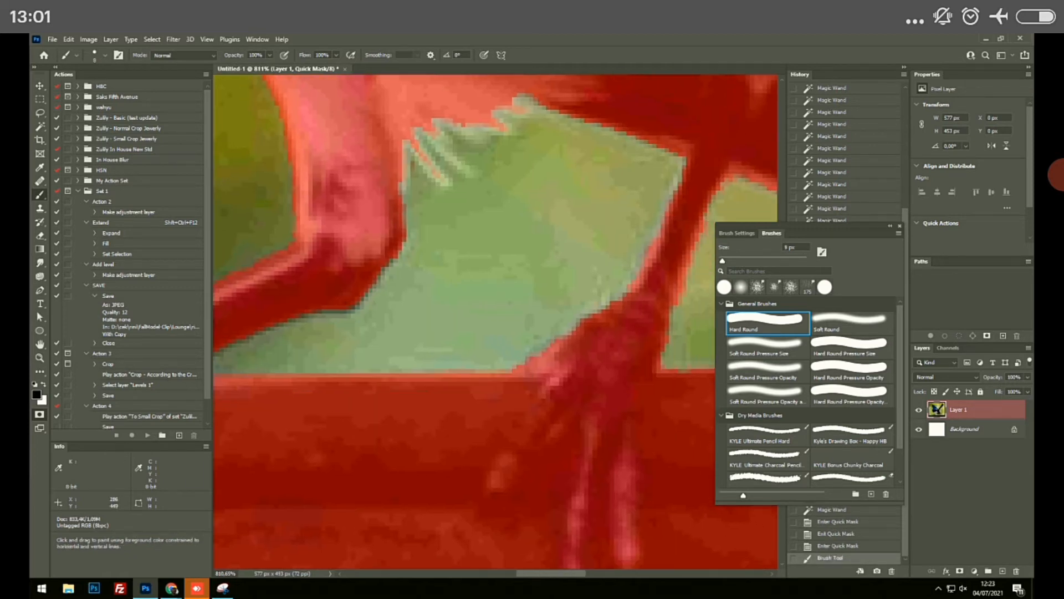
scroll(601, 384, "down", 1)
scroll(496, 315, "down", 2)
left_click(618, 382, "shift")
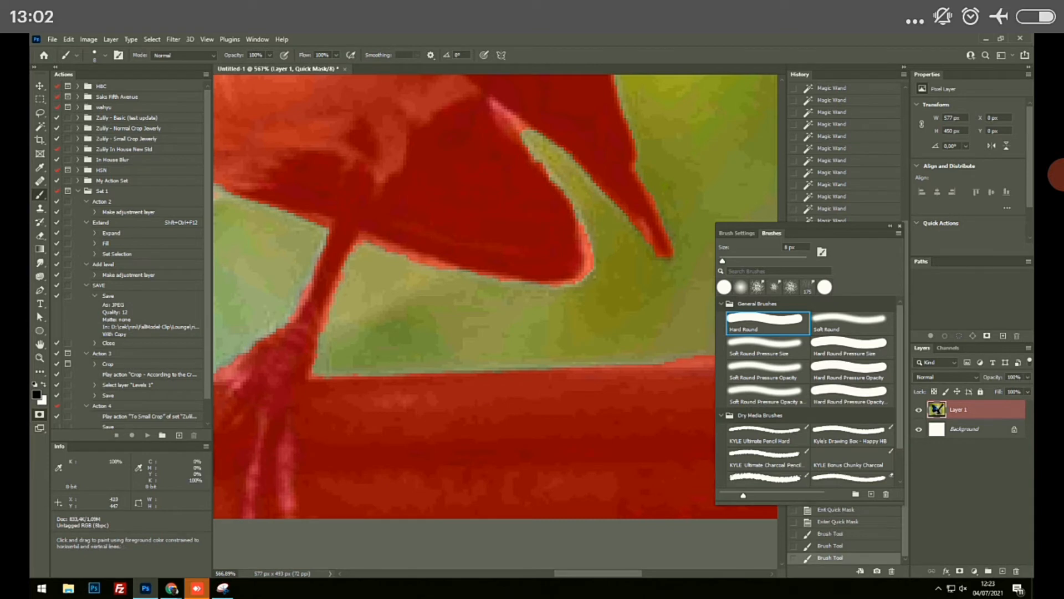
left_click(325, 371, "shift")
Paint white over the leftover mask patch at the photo's right edge with a 30 px brush and exit Quick Mask
scroll(468, 382, "down", 2)
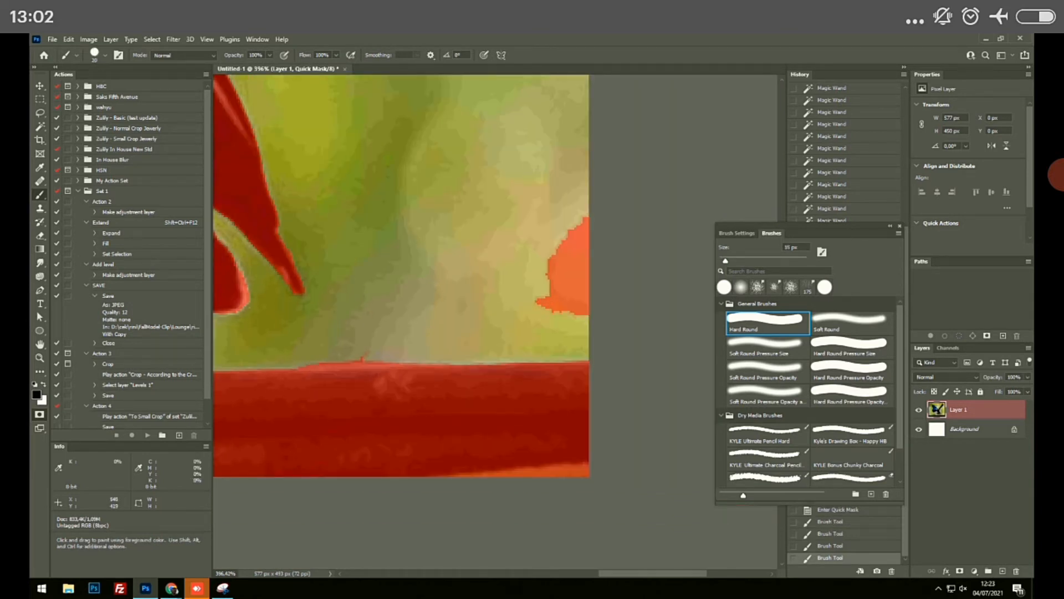
left_click_drag(546, 297, 577, 227)
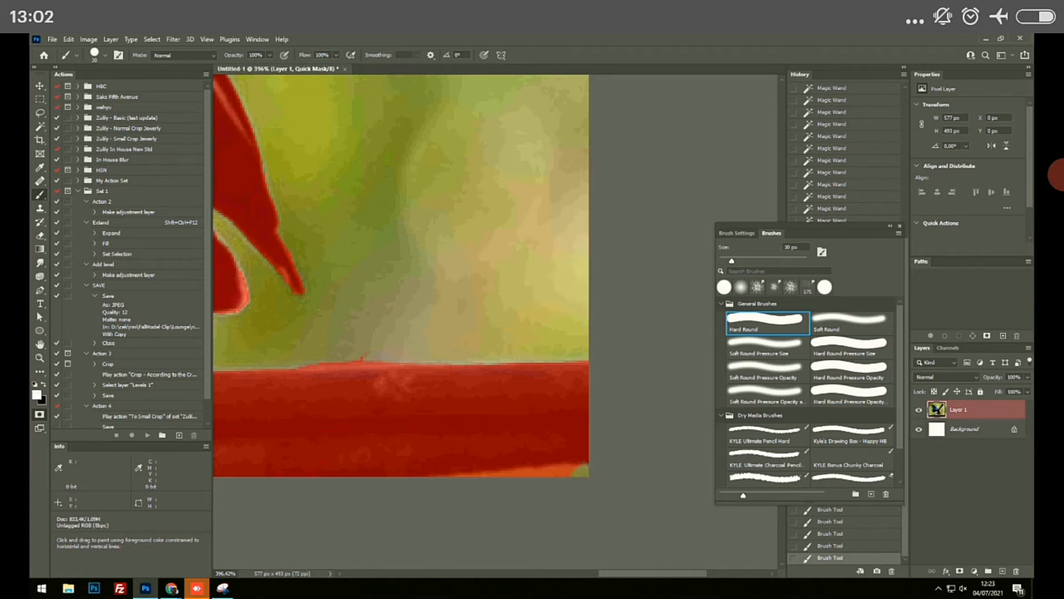
scroll(401, 275, "down", 3)
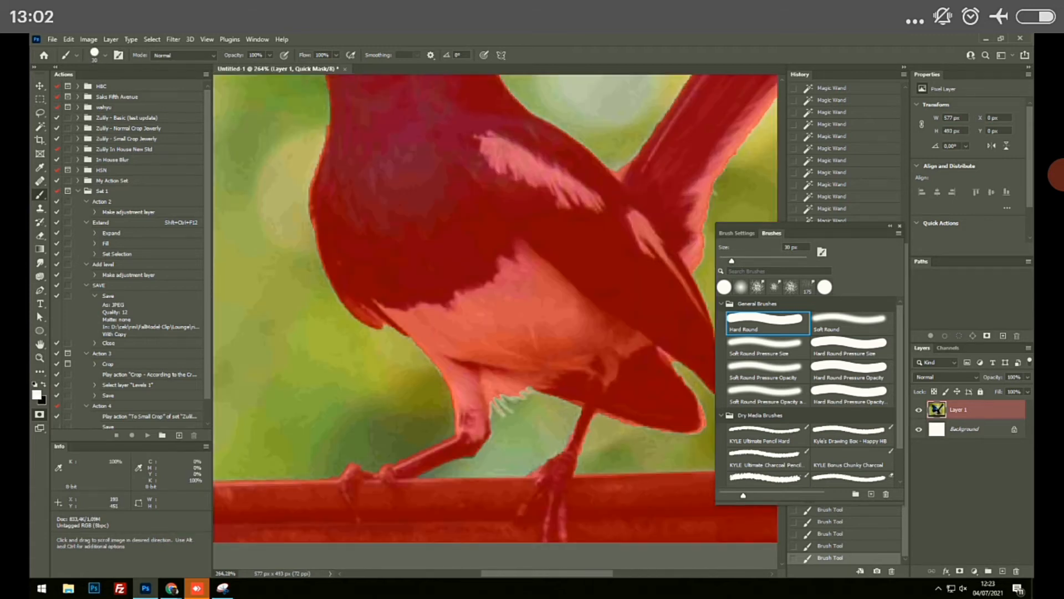
scroll(468, 410, "down", 5)
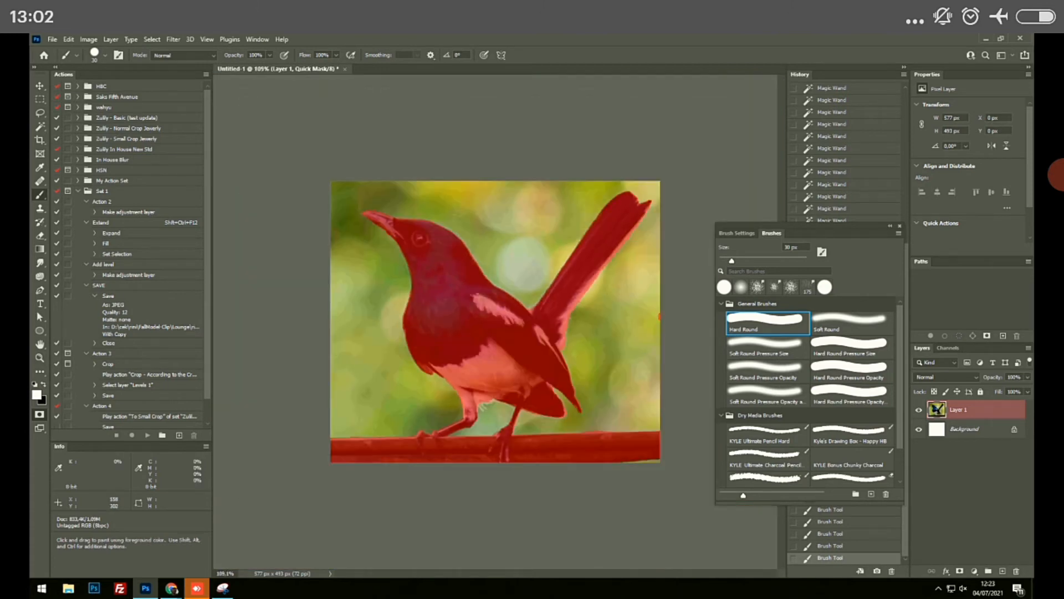
scroll(446, 422, "up", 5)
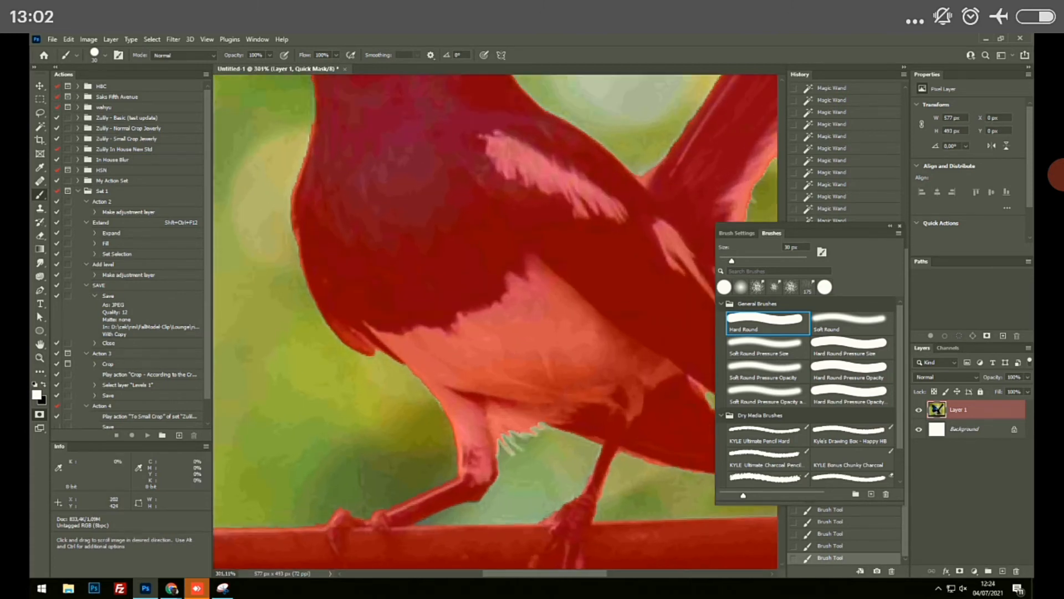
key("q")
Add the missed fringe pixels along the bird's throat and breast to the selection with the Magic Wand
left_click_drag(330, 213, 427, 487)
scroll(421, 454, "up", 6)
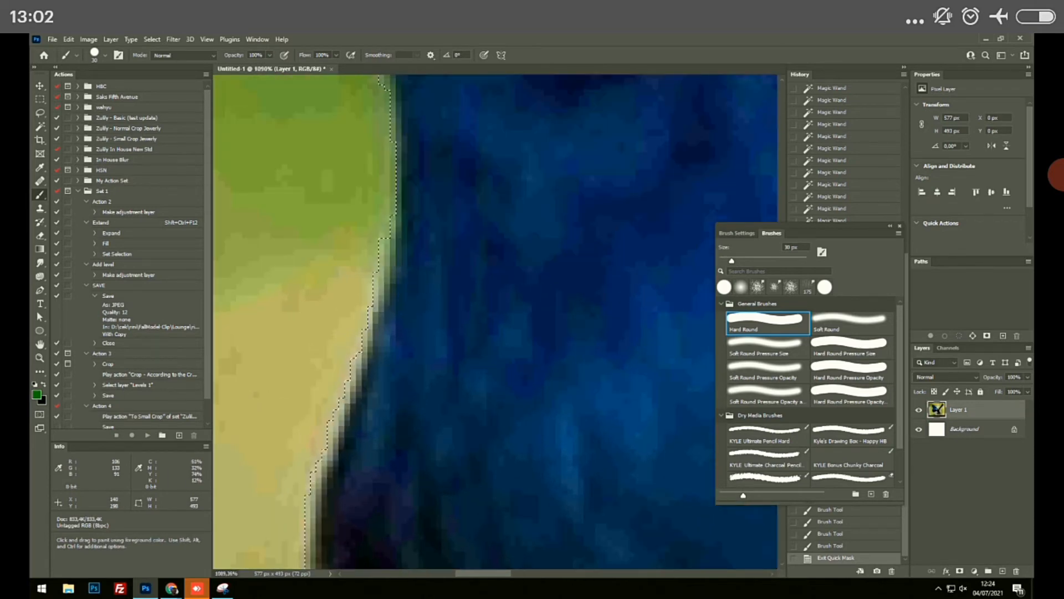
scroll(421, 454, "down", 3)
key("w")
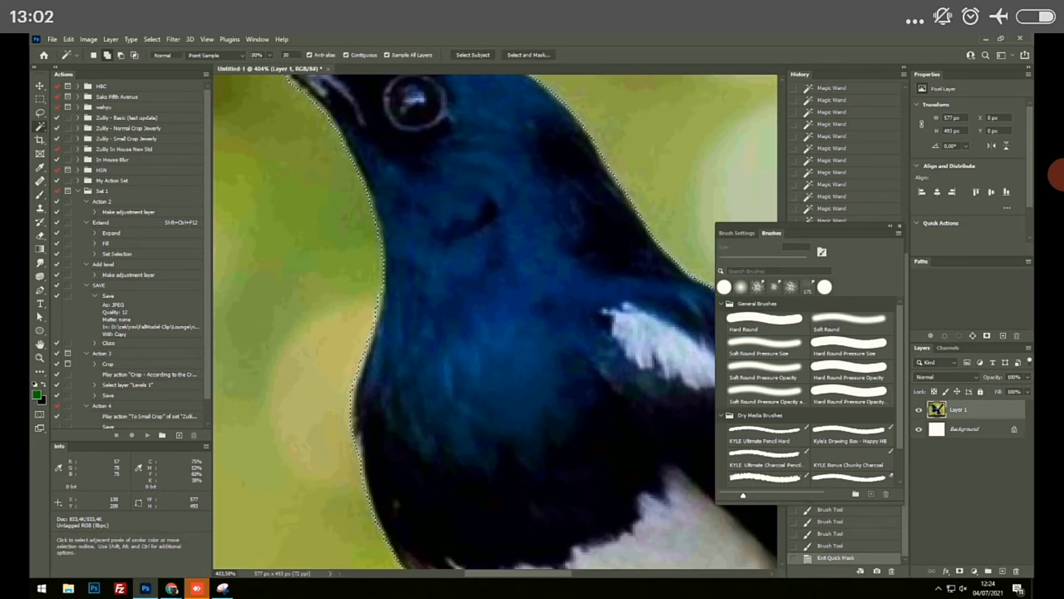
left_click(381, 302)
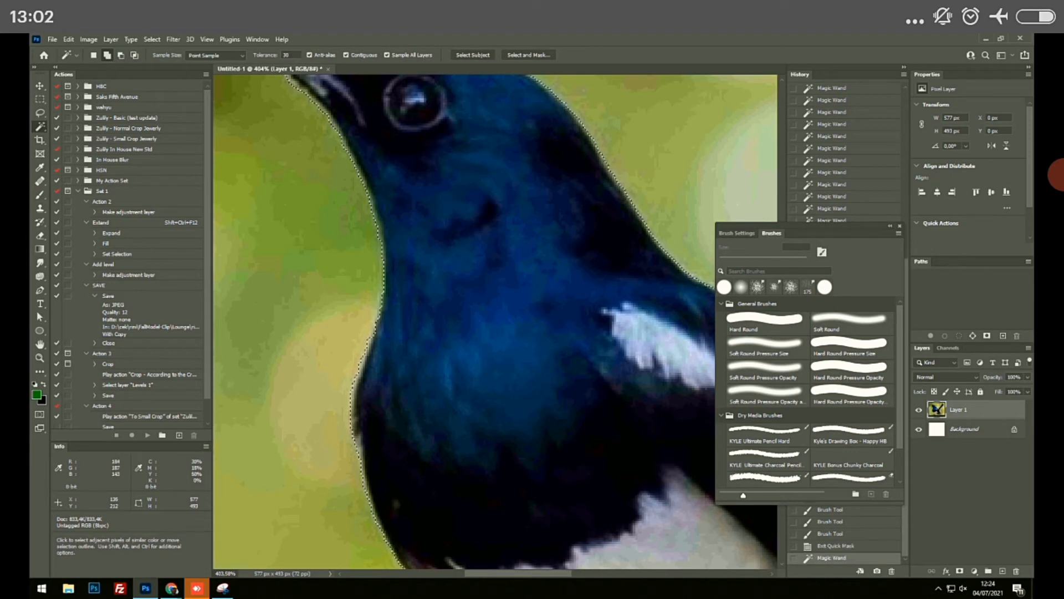
left_click(363, 358)
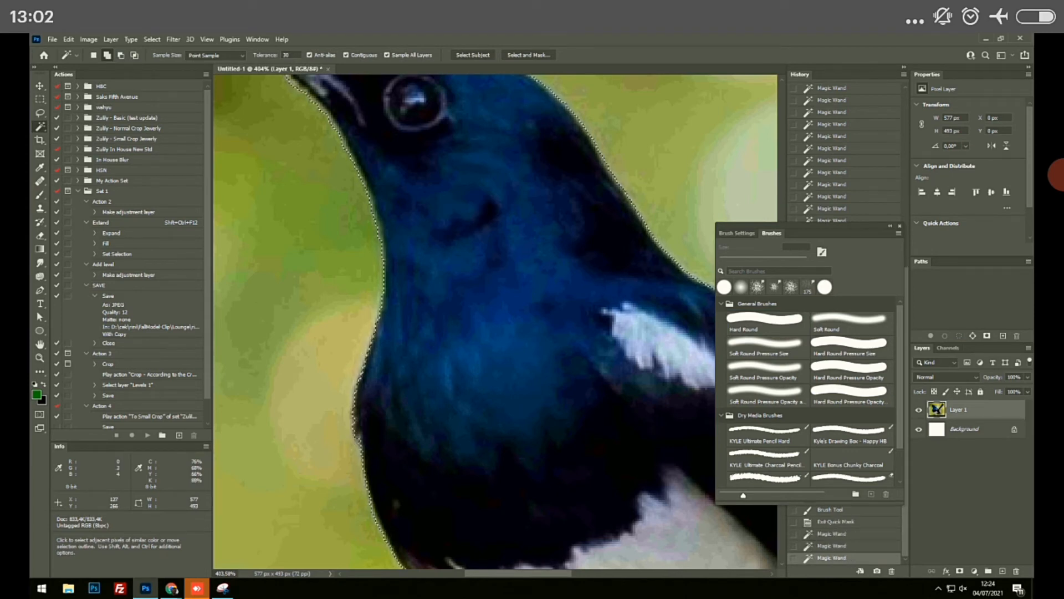
Refine the selection along the beak and head with the Magic Wand, adjust its tolerance, and review the whole outline
scroll(443, 460, "down", 3)
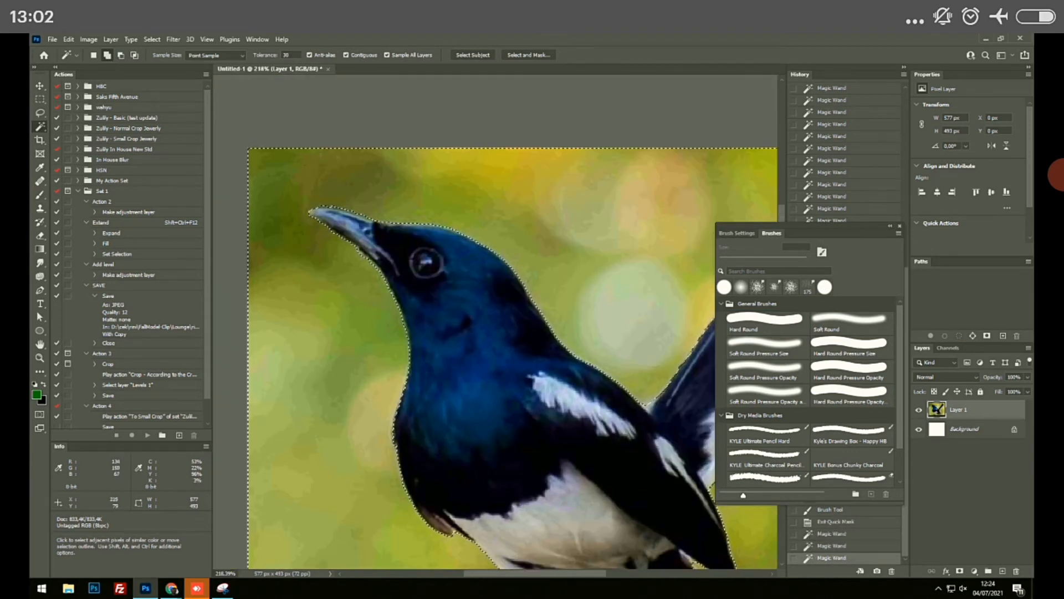
scroll(411, 231, "up", 3)
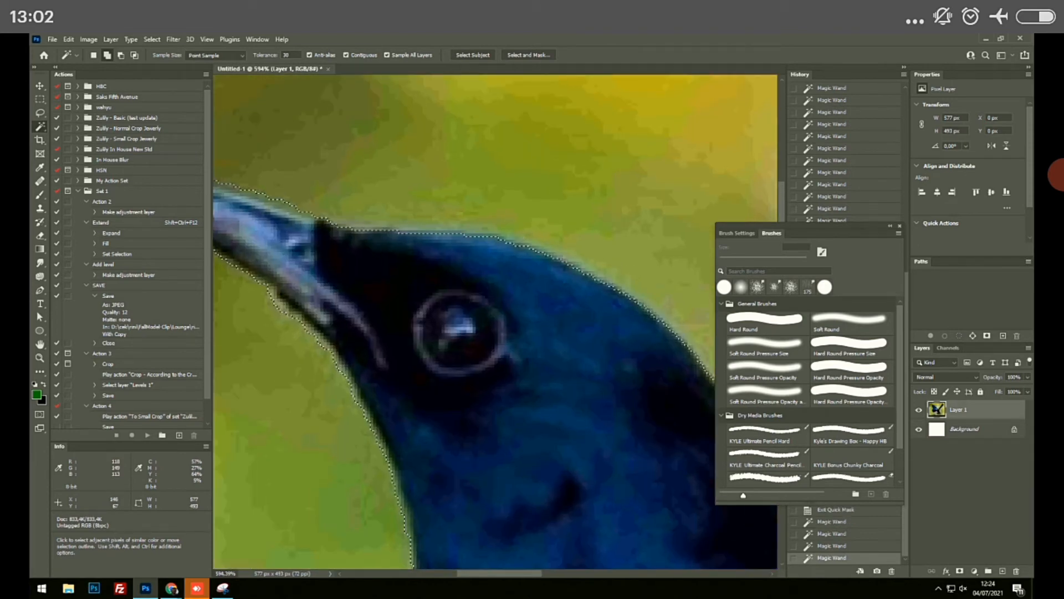
scroll(309, 260, "down", 3)
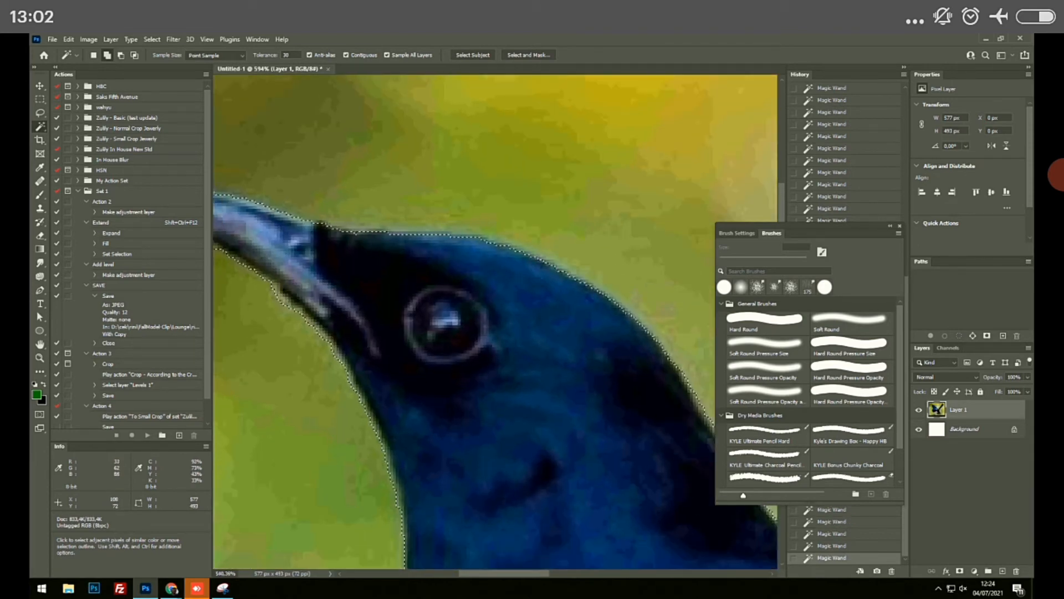
double_click(285, 55)
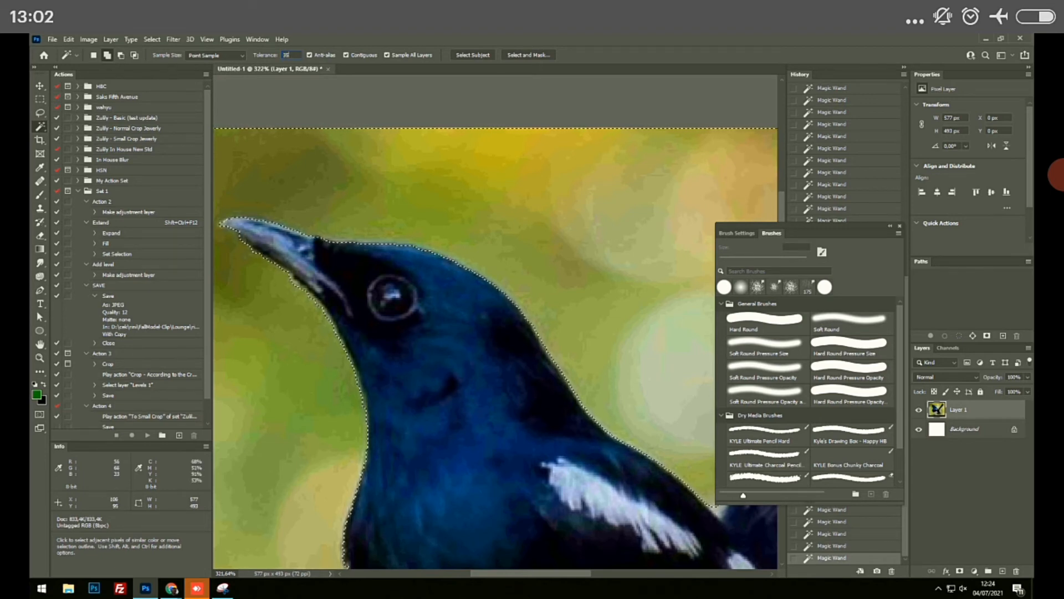
scroll(300, 276, "down", 2)
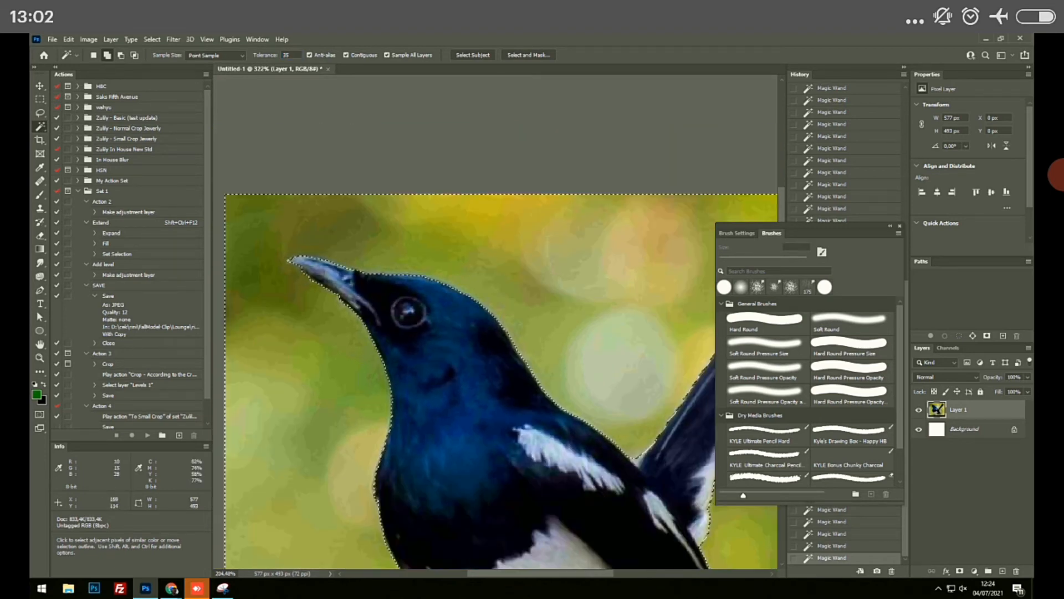
scroll(430, 228, "down", 1)
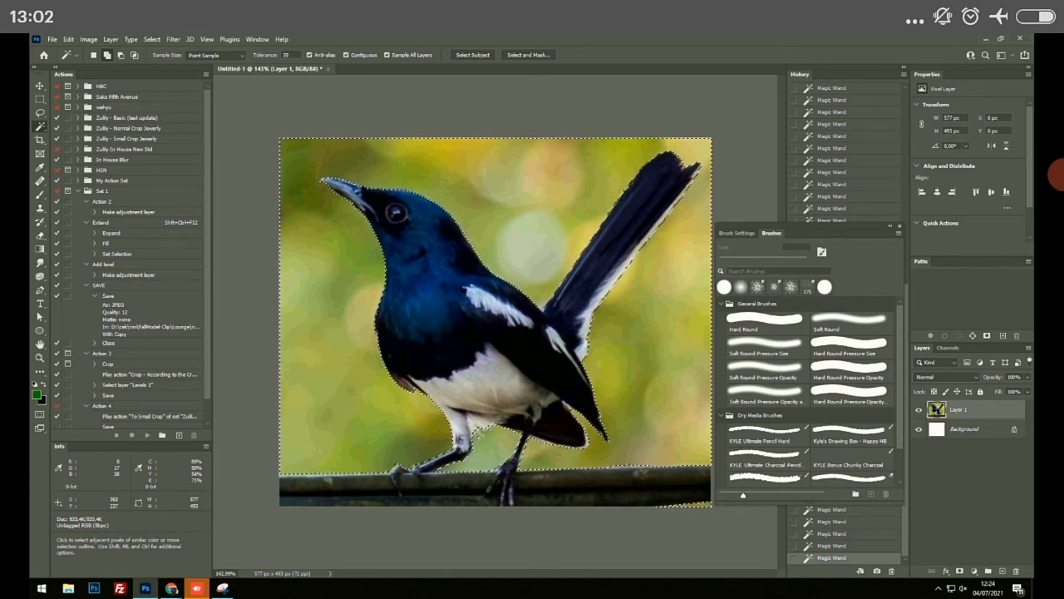
Check the tail and wing edges in Quick Mask, then add the missed strip along the branch's upper edge to the selection
key("q")
scroll(613, 322, "up", 3)
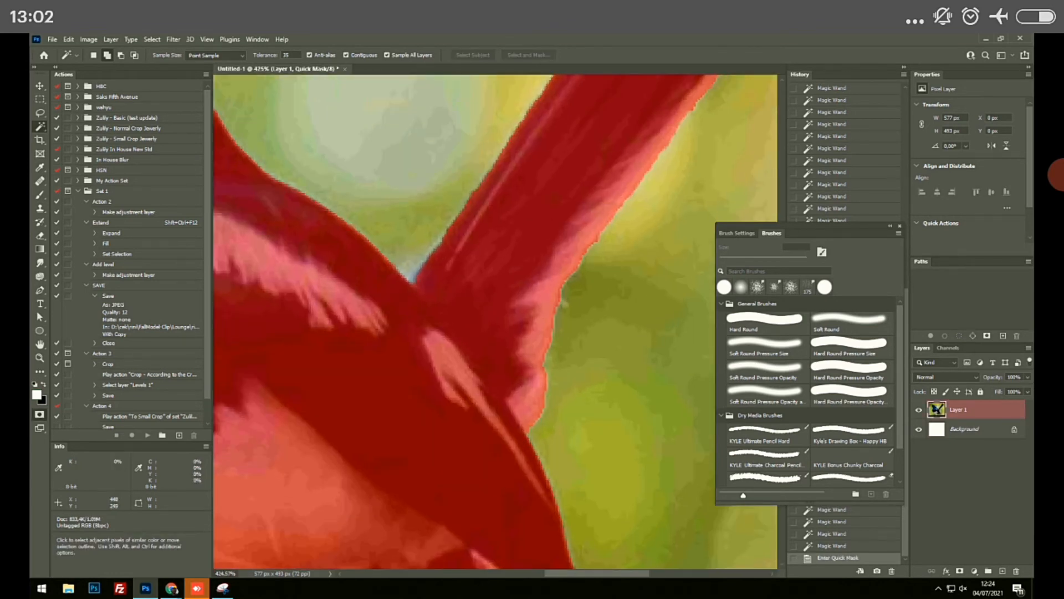
scroll(495, 322, "down", 5)
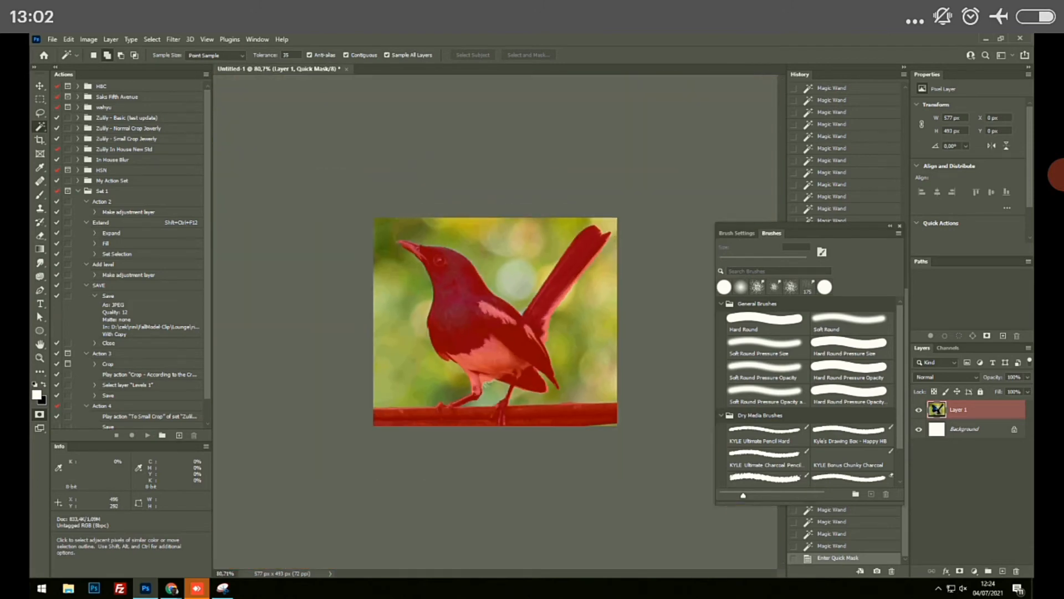
key("q")
scroll(502, 333, "up", 4)
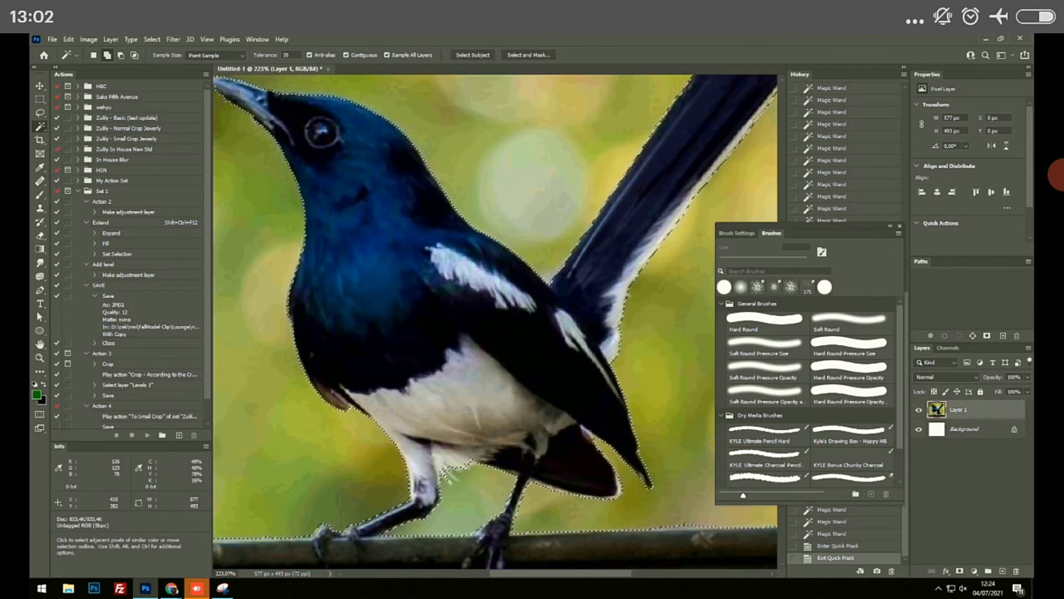
left_click(686, 528)
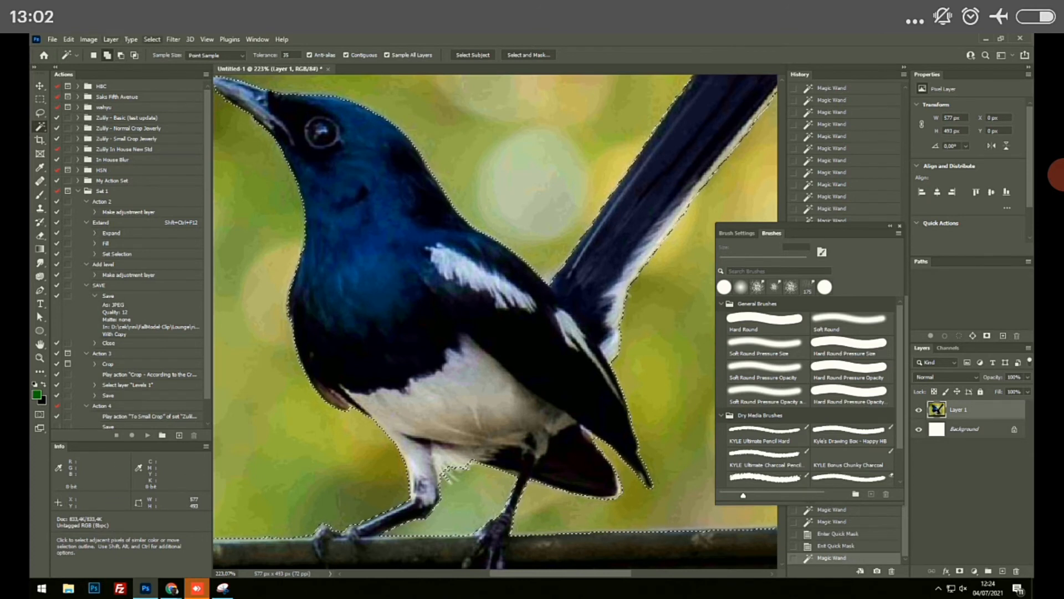
Invert the selection to the bird and branch and apply it to Layer 1 as a layer mask
left_click(152, 40)
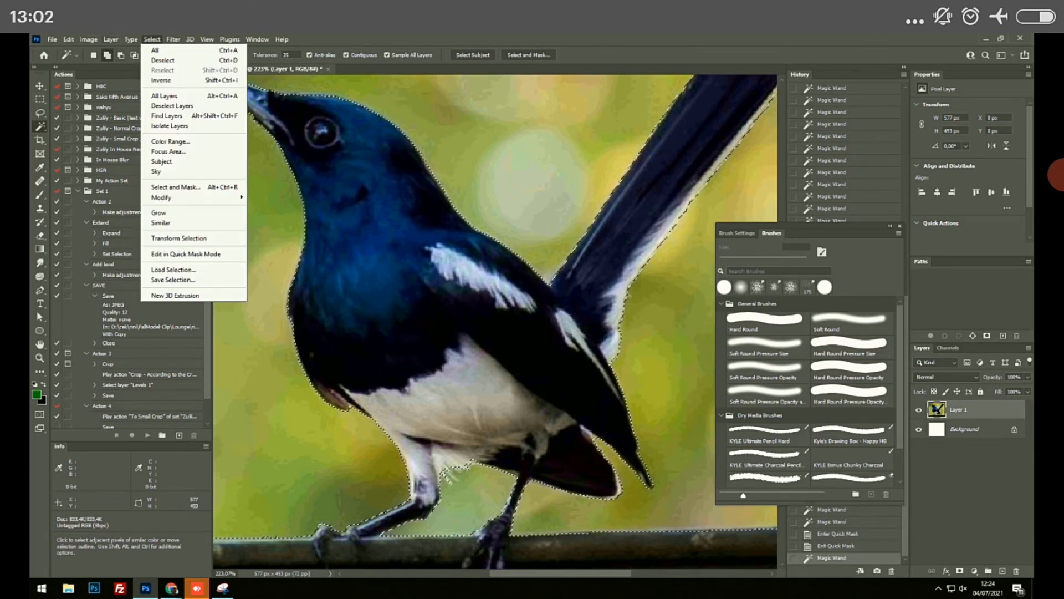
left_click(160, 80)
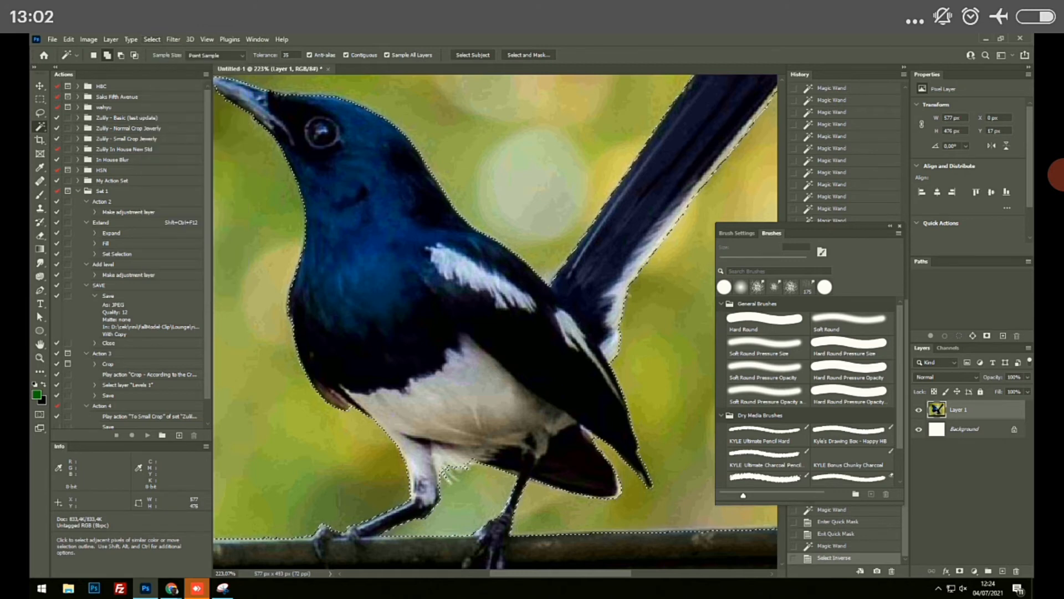
scroll(442, 332, "down", 3)
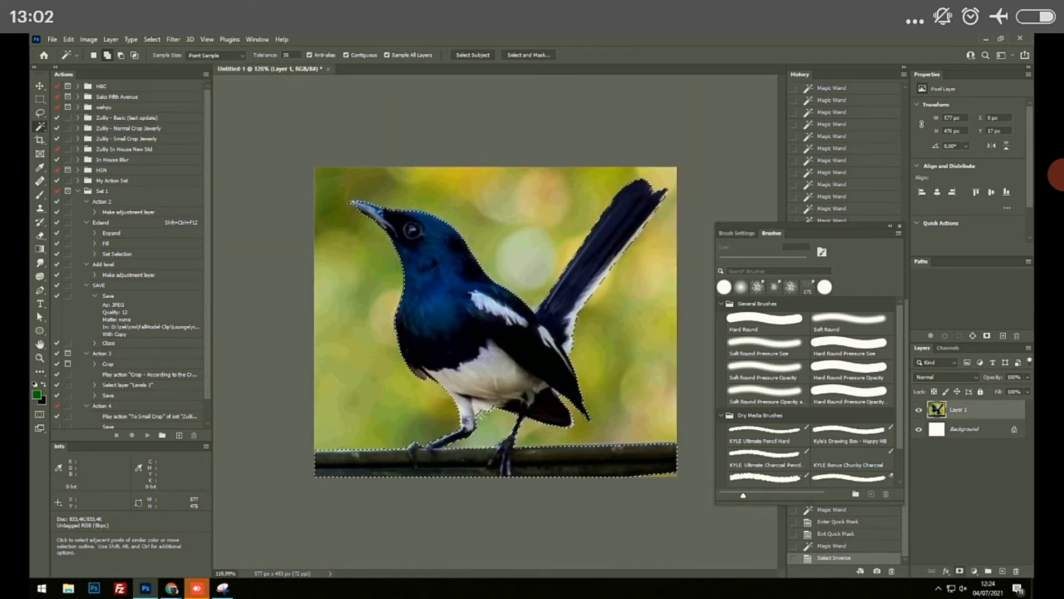
left_click(960, 571)
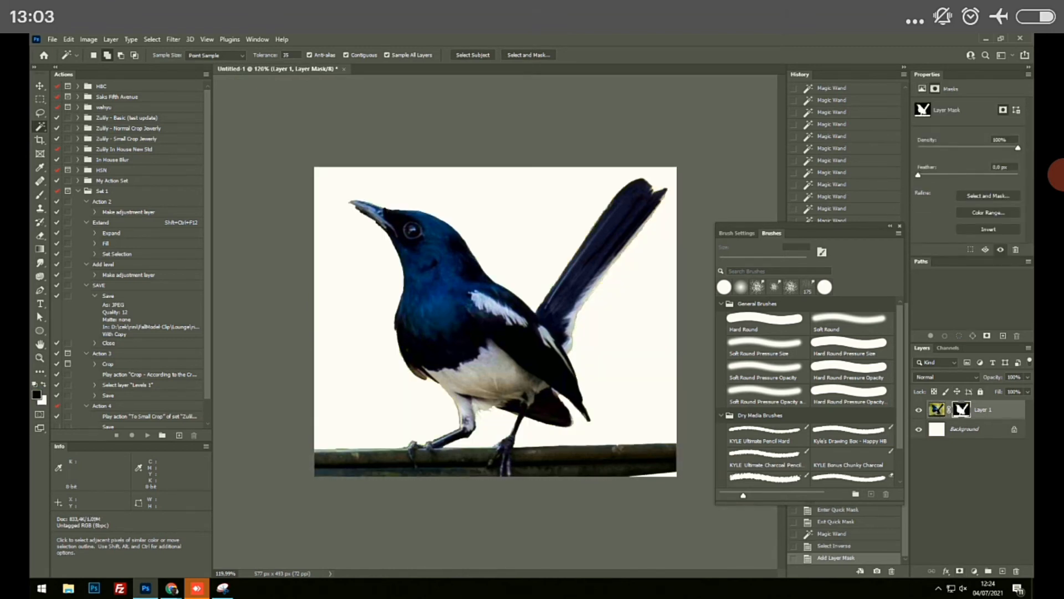
scroll(498, 410, "up", 10)
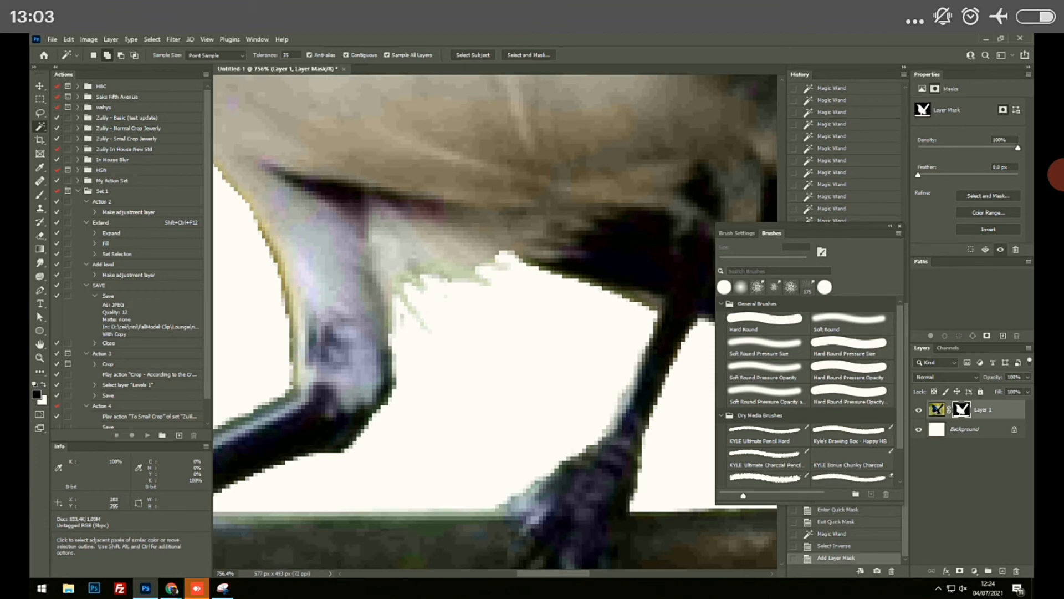
Add a new layer directly above the Background and fill it with dark green as a contrast backdrop
scroll(495, 324, "down", 8)
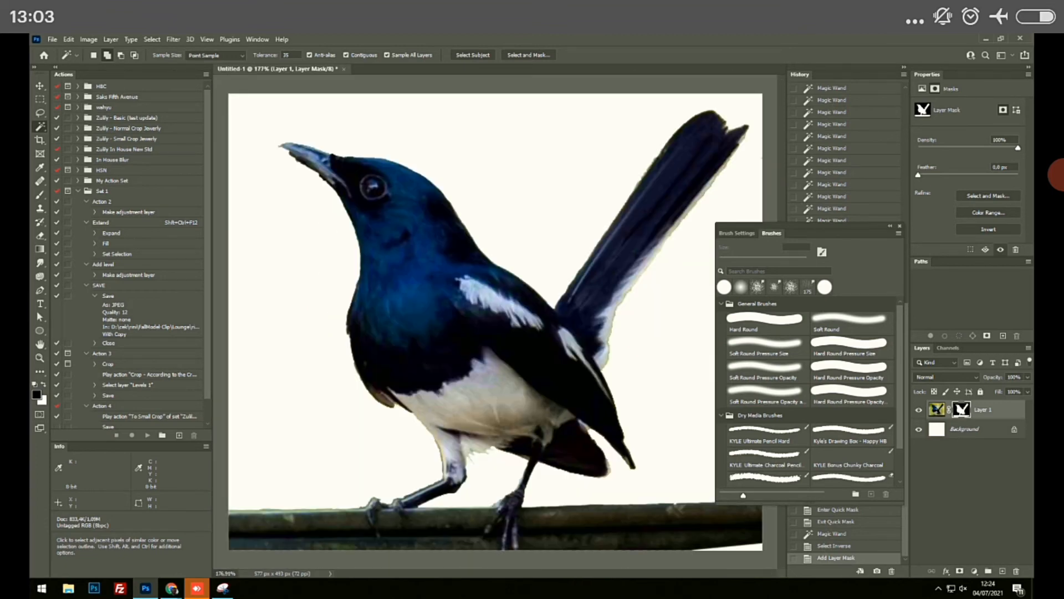
left_click(964, 429)
left_click(1002, 571)
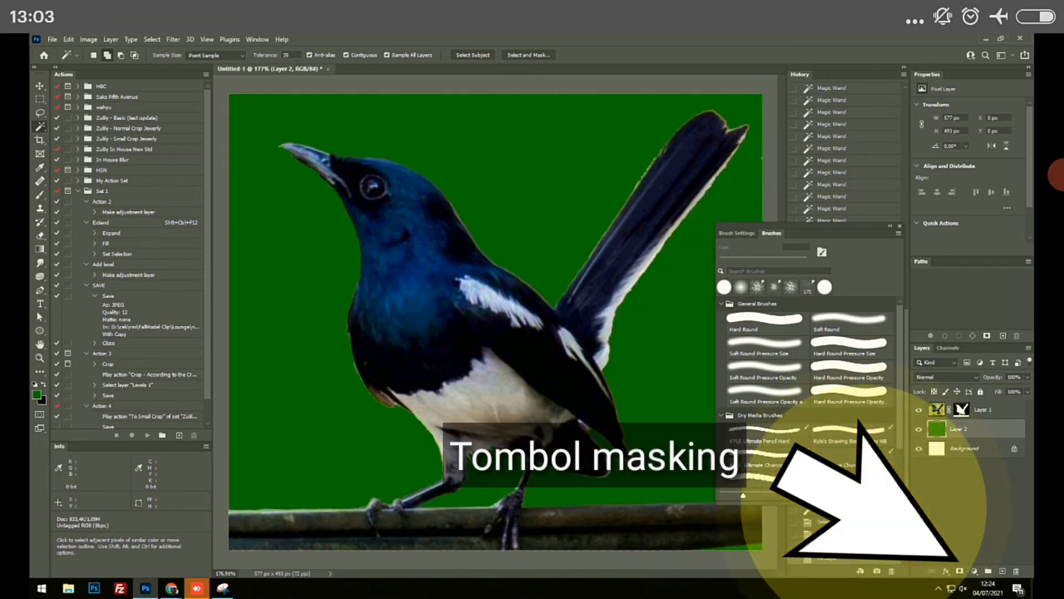
key("alt+BackSpace")
Feather Layer 1's mask edge by 0.5 px using Select and Mask
scroll(330, 208, "up", 6)
left_click_drag(334, 199, 472, 412)
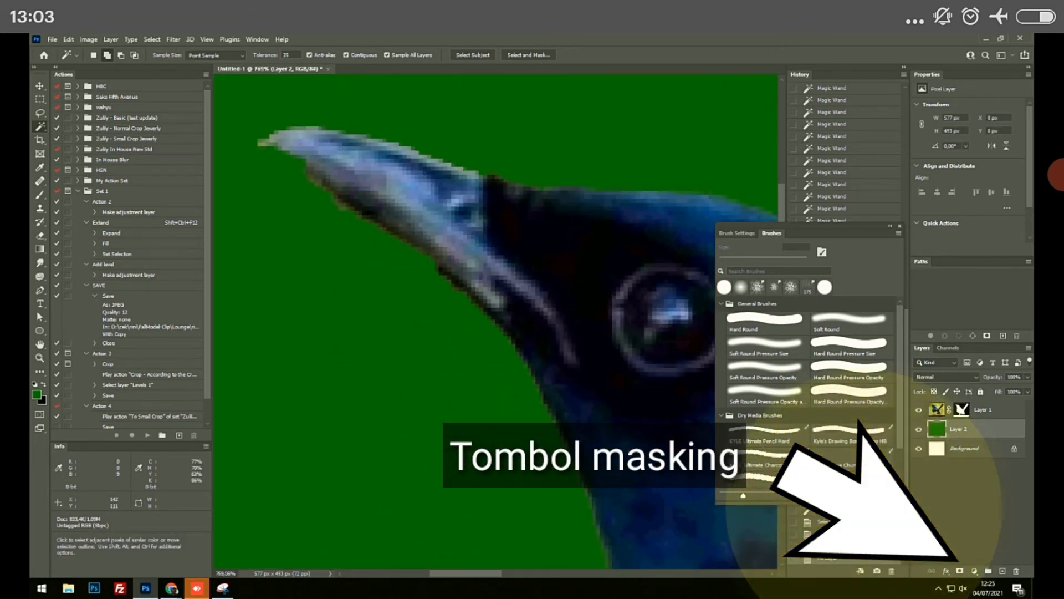
right_click(962, 411)
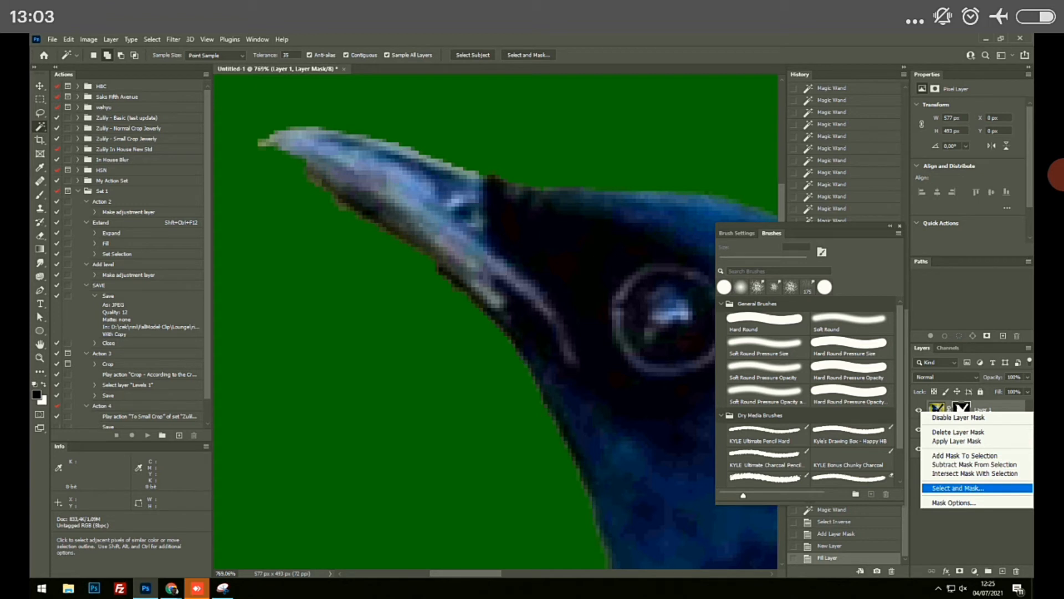
left_click(958, 487)
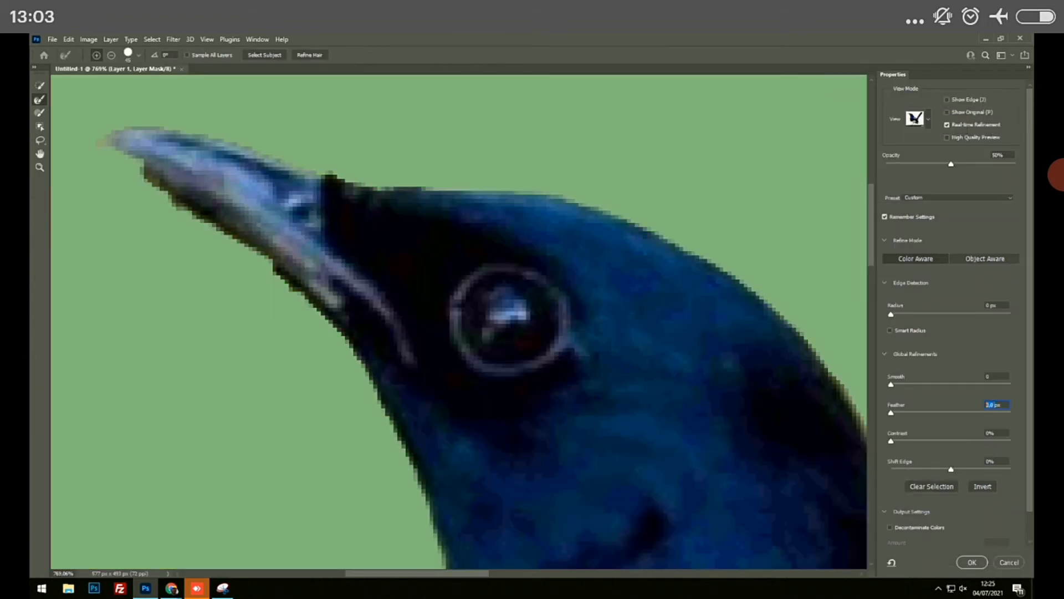
type(".5")
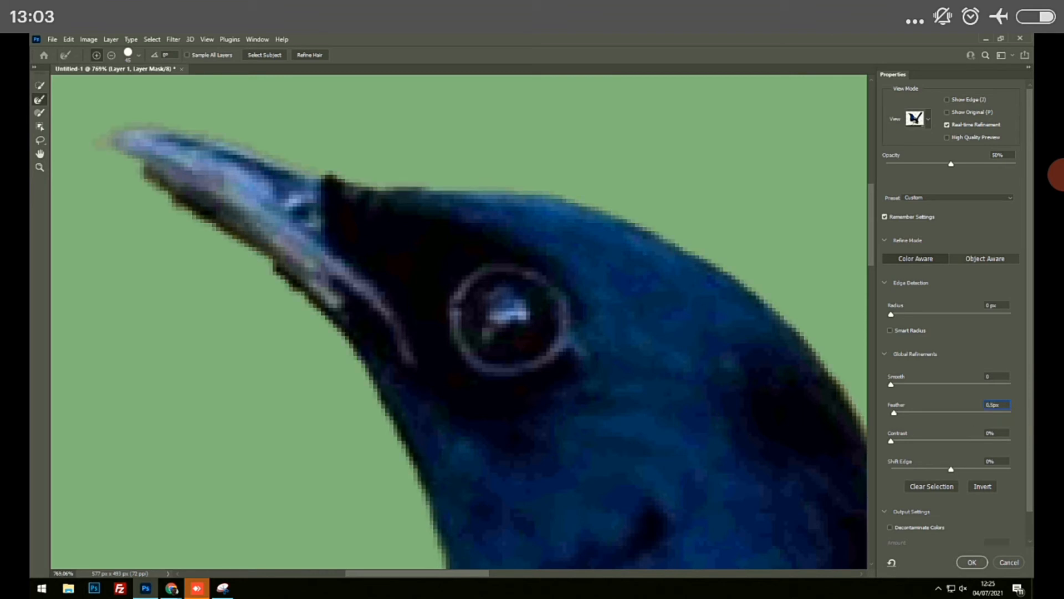
left_click(972, 562)
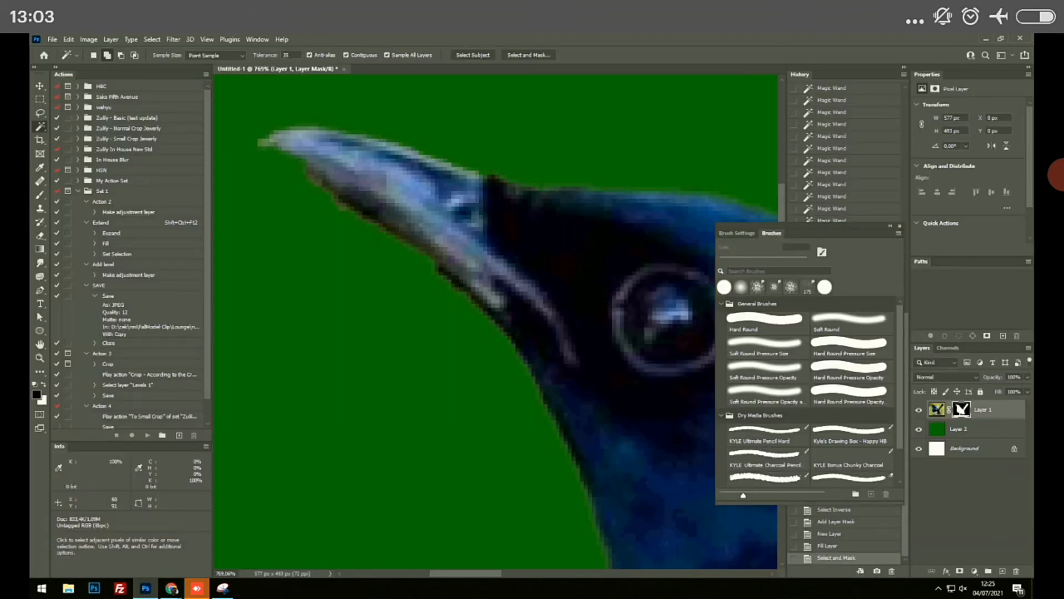
Paint black on Layer 1's mask along the beak's lower and upper edges with the 8 px Hard Round brush
key("b")
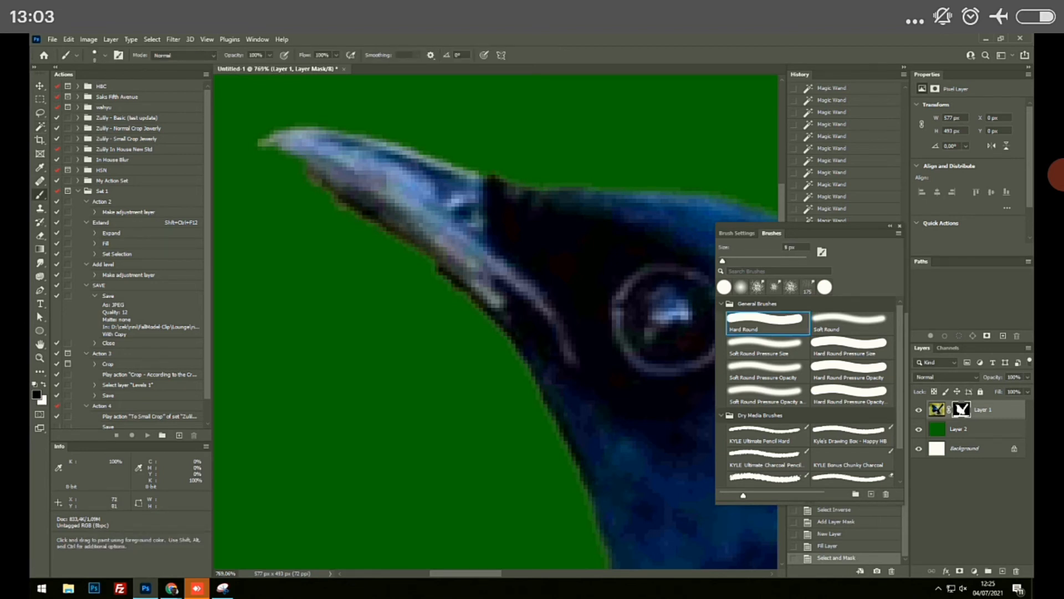
right_click(337, 240)
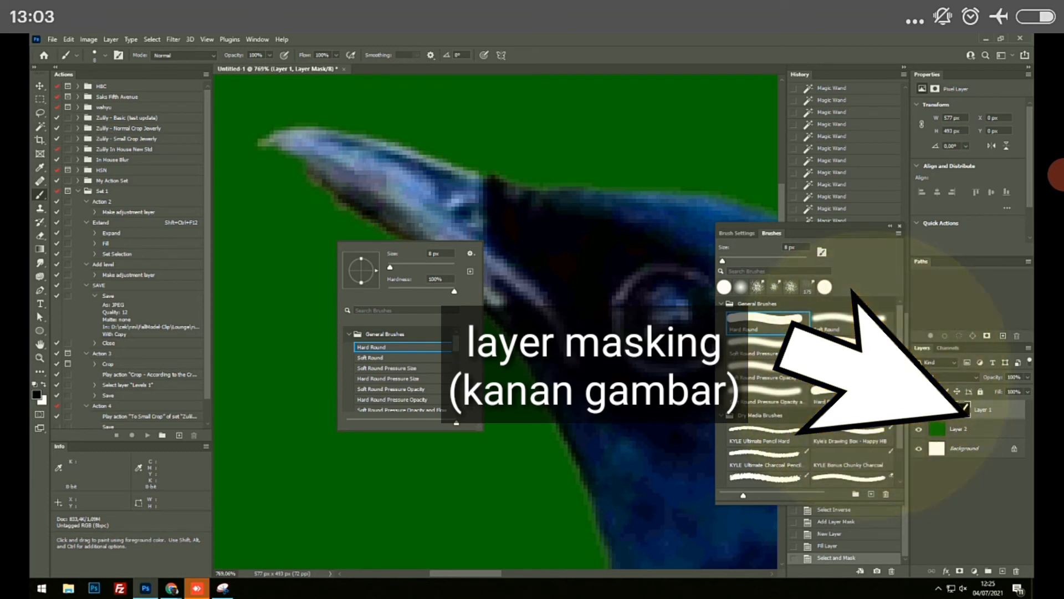
key("Return")
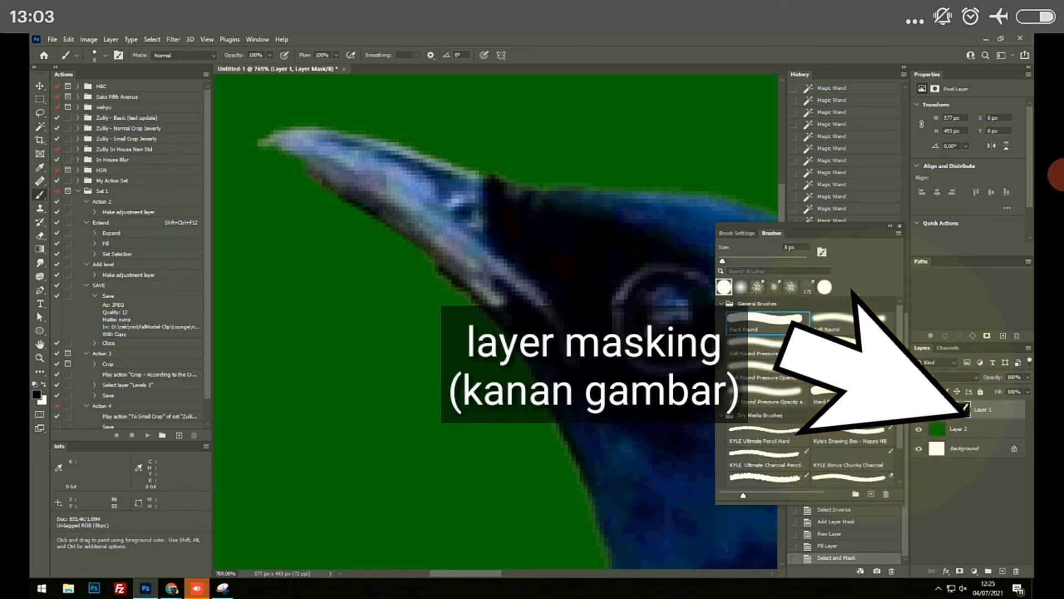
left_click_drag(443, 291, 472, 311)
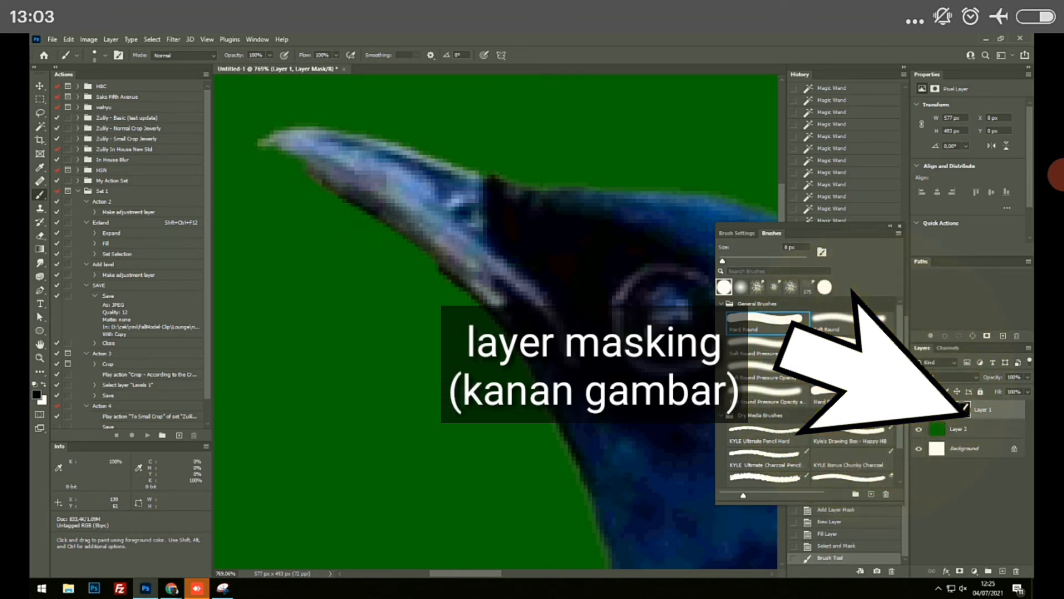
left_click_drag(501, 157, 321, 110)
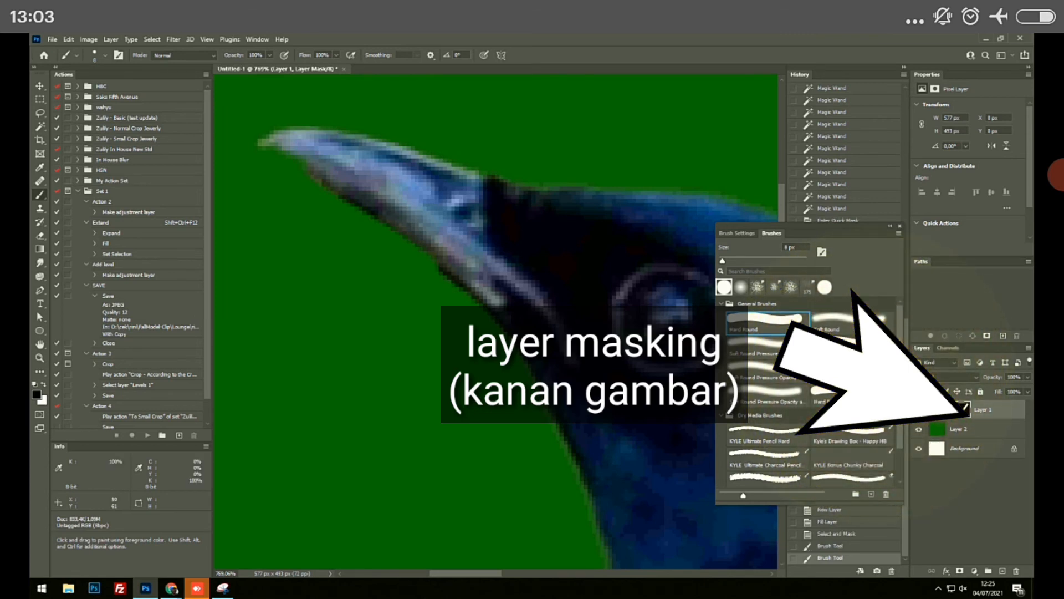
left_click_drag(255, 150, 299, 184)
scroll(310, 186, "down", 6)
left_click_drag(475, 209, 401, 157)
scroll(413, 157, "down", 4)
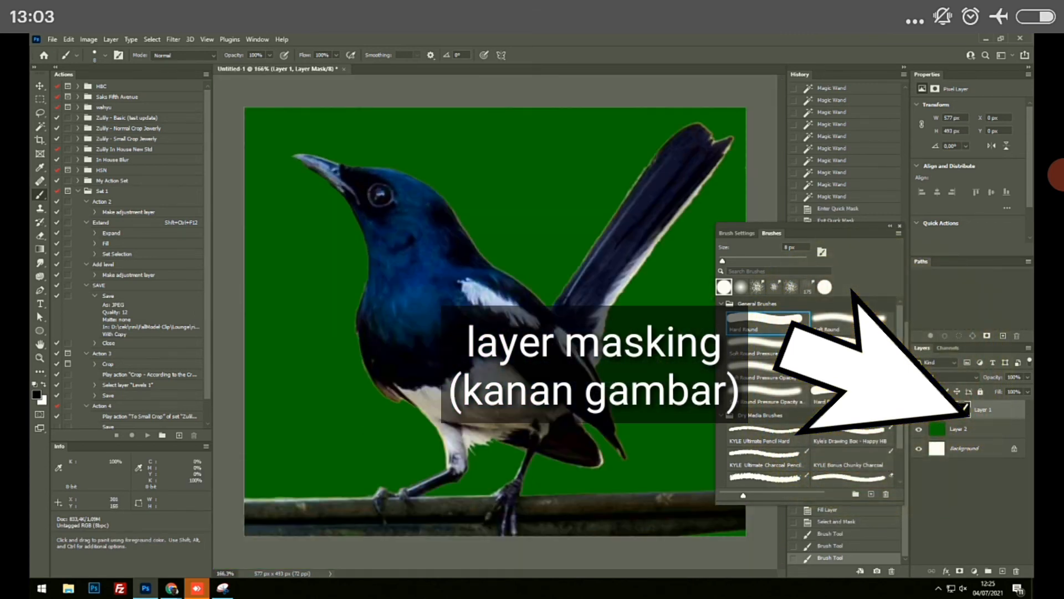
Brush away the light fringe along the upper edge of the bird's front leg on the layer mask
scroll(511, 279, "up", 5)
scroll(512, 282, "down", 5)
scroll(484, 427, "up", 6)
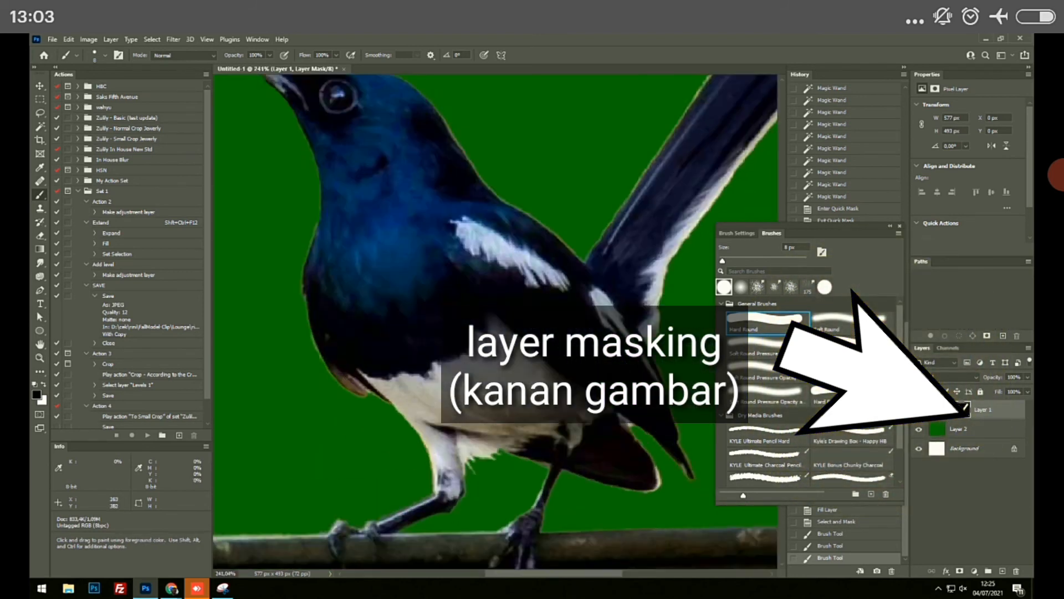
scroll(482, 388, "down", 5)
scroll(482, 388, "up", 5)
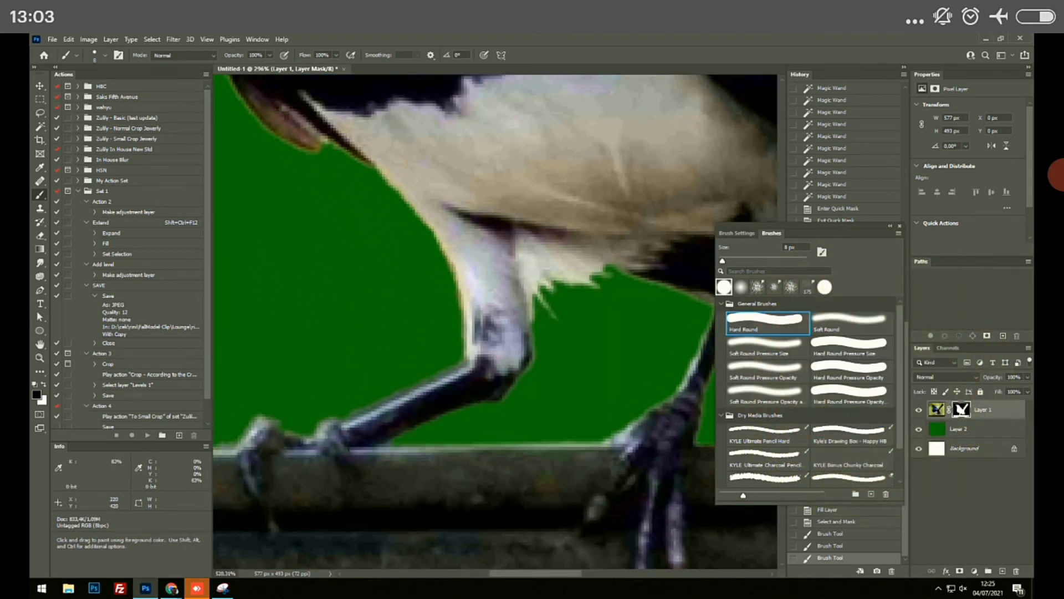
left_click(470, 361)
left_click(350, 411, "shift")
left_click_drag(350, 412, 521, 346)
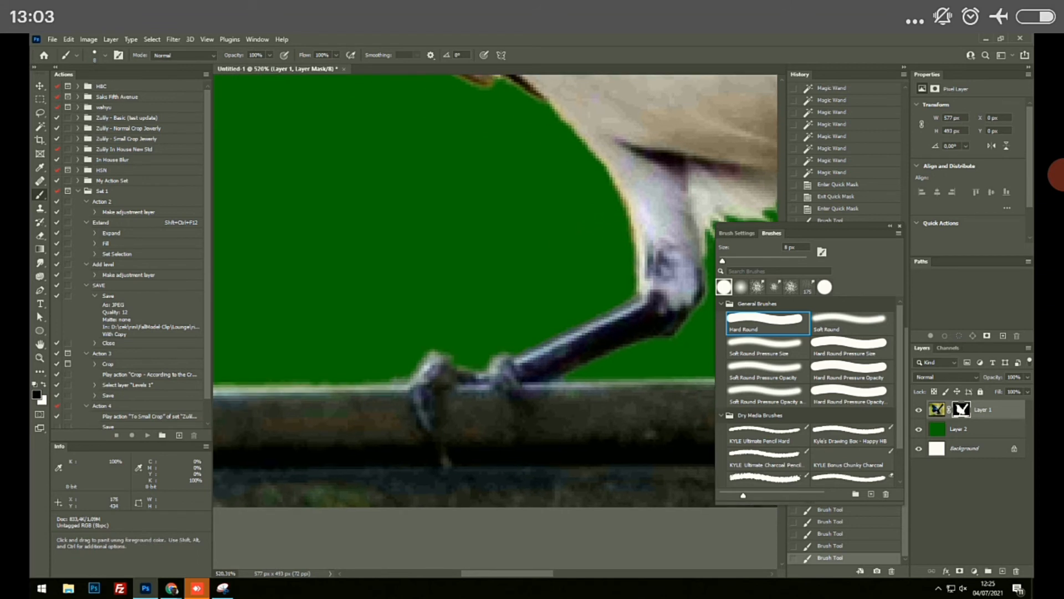
Mask out the light strip along the branch's upper edge from the front toes to the image's left border
left_click(404, 369)
scroll(382, 364, "down", 3)
left_click_drag(219, 364, 476, 354)
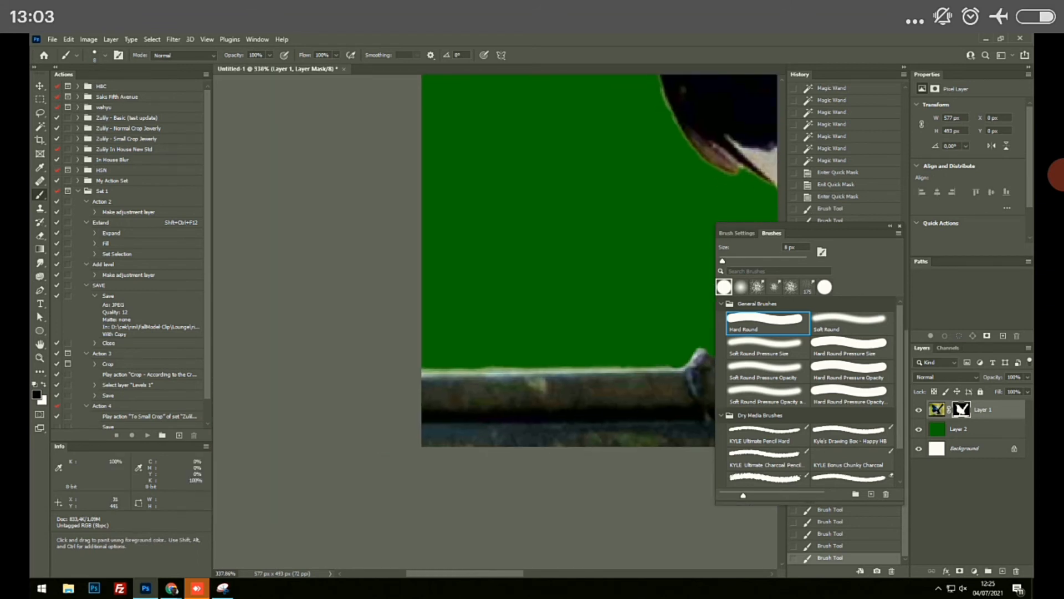
left_click(426, 356, "shift")
Brush away the fringe around the rounded feathers under the tail and beside the wing tip on the layer mask
scroll(446, 343, "down", 3)
left_click_drag(704, 303, 140, 362)
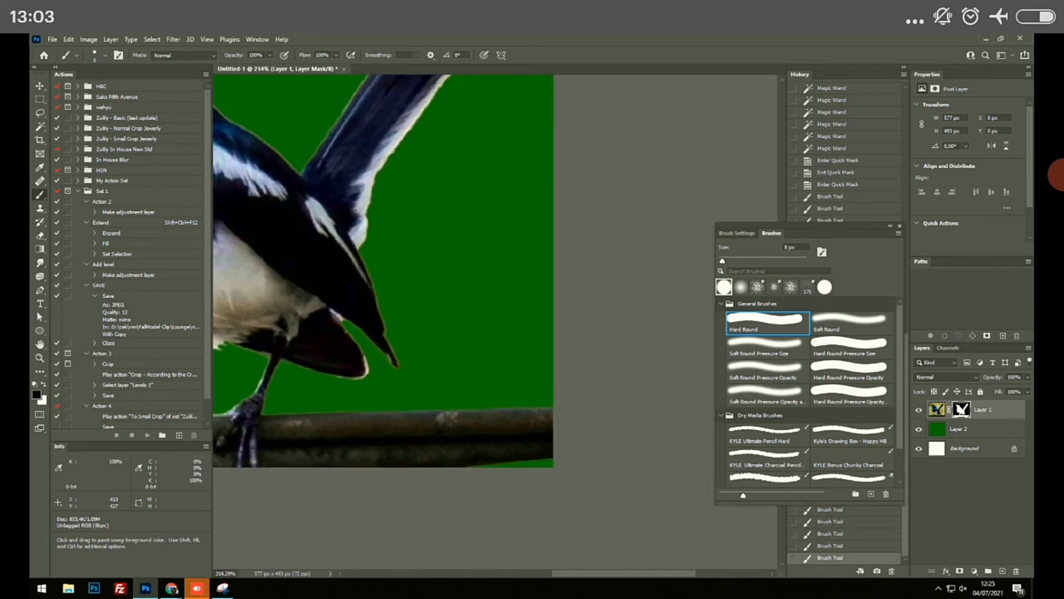
scroll(358, 355, "up", 2)
scroll(372, 359, "up", 5)
left_click(365, 397)
left_click(364, 379, "shift")
left_click(360, 360, "shift")
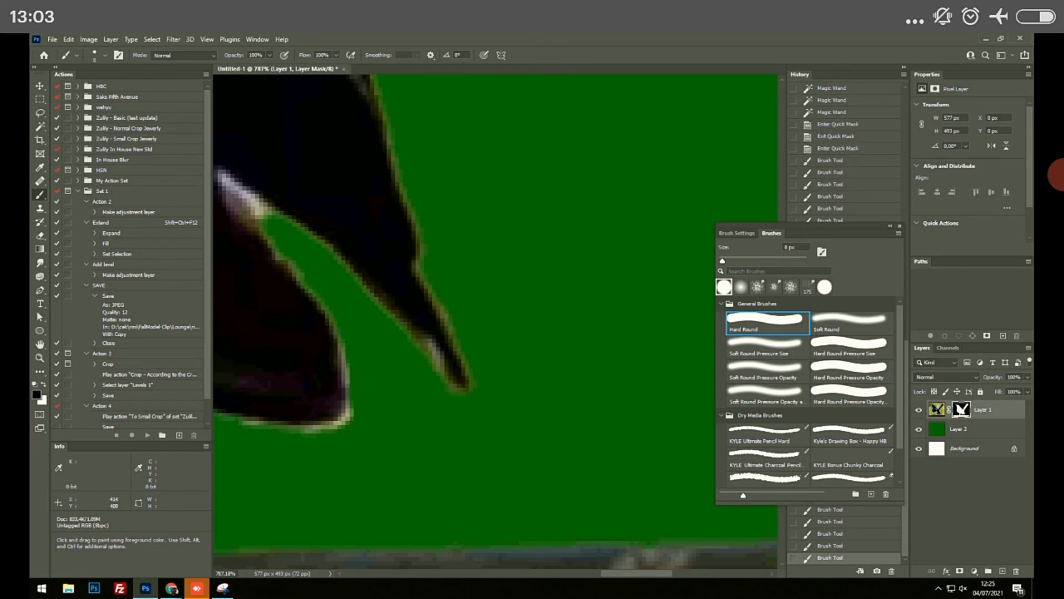
left_click(252, 438, "shift")
scroll(296, 410, "down", 3)
left_click(363, 377)
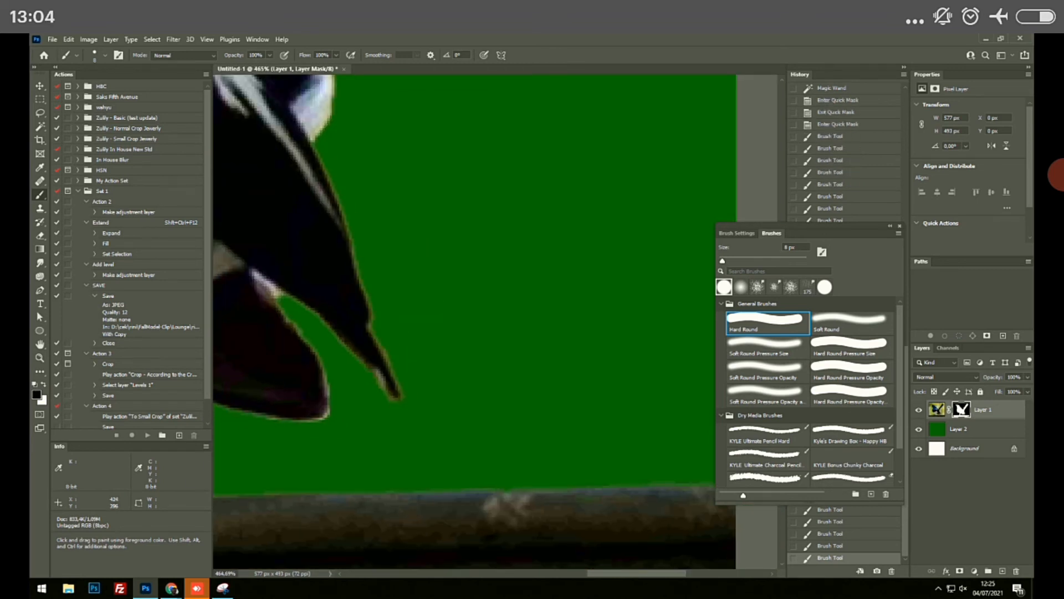
left_click(336, 344, "shift")
Mask out the light fringe along the long tail's left edge with straight brush strokes
scroll(344, 327, "down", 3)
mouse_move(410, 225)
left_mouse_down()
mouse_move(444, 384)
mouse_move(451, 497)
left_mouse_up()
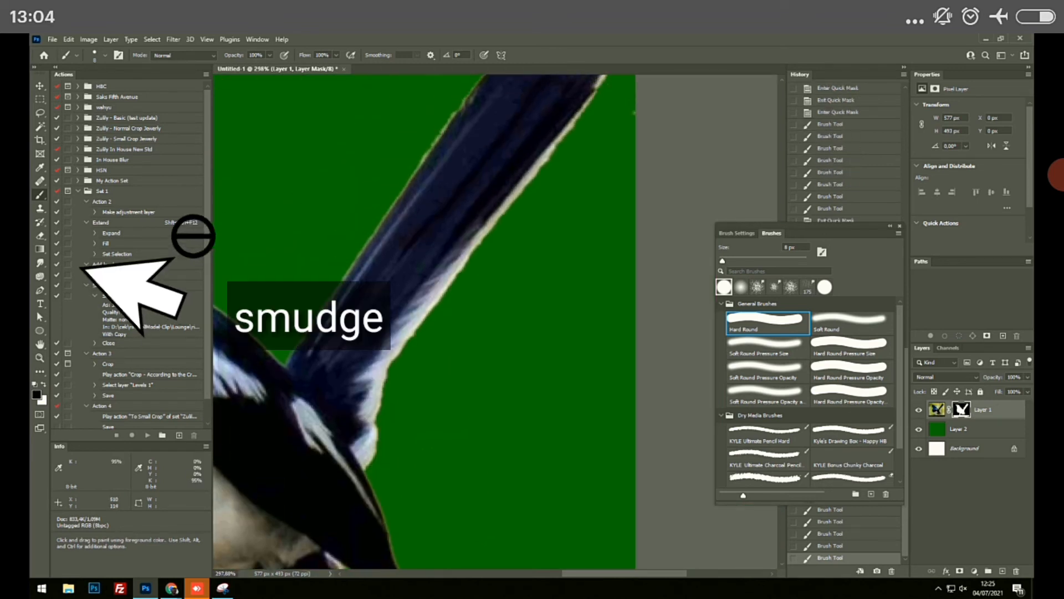
left_click_drag(491, 174, 491, 331)
scroll(512, 222, "up", 3)
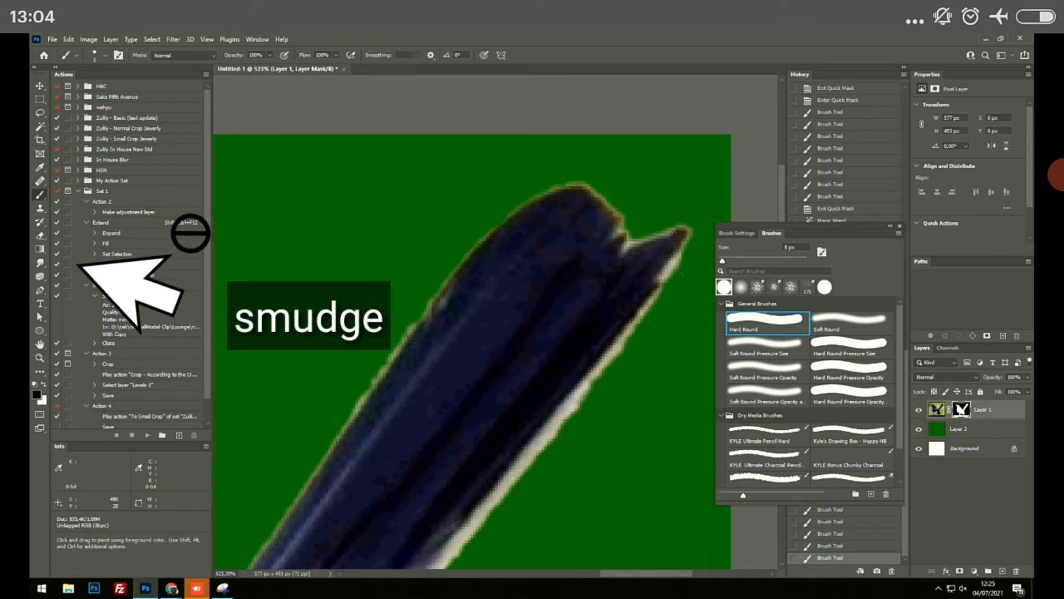
left_click(329, 413)
left_click(310, 464, "shift")
left_click_drag(310, 464, 477, 215)
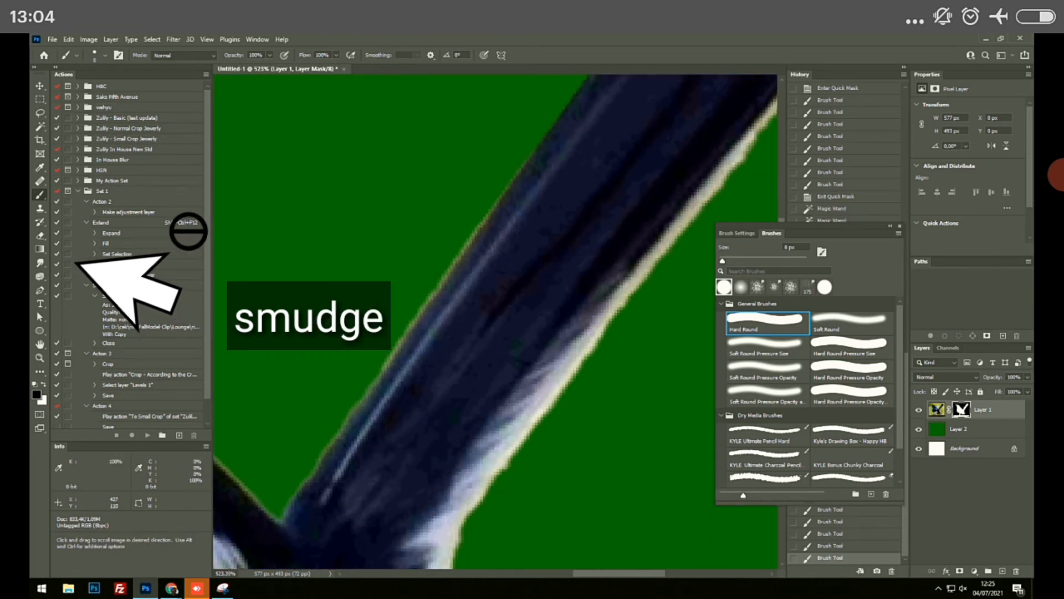
scroll(620, 277, "down", 4)
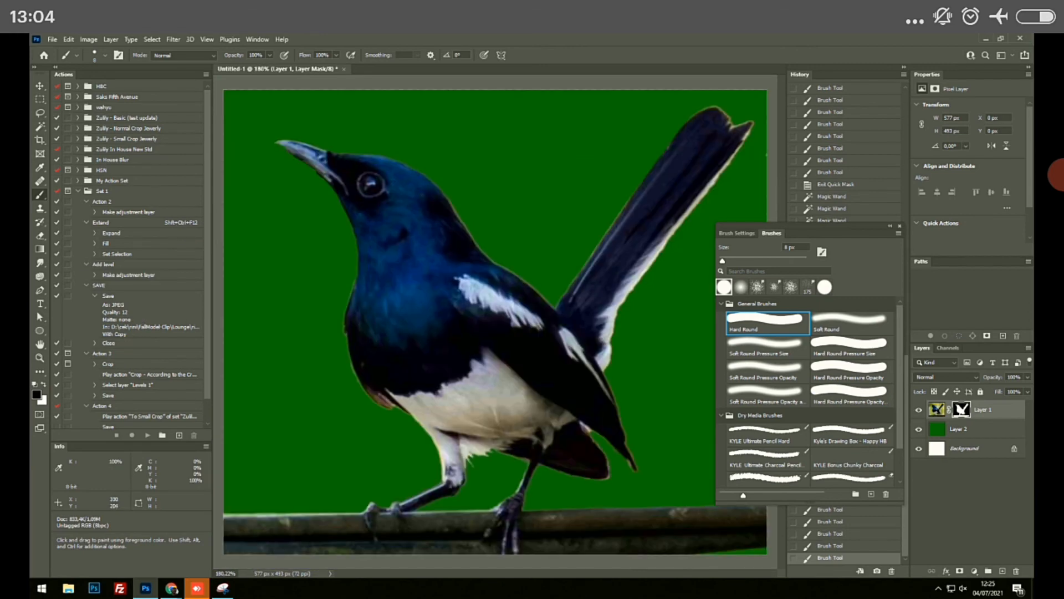
Smudge Layer 1's mask at 52% strength along the white lower edge of the tail to thin its pale fringe
scroll(624, 277, "up", 5)
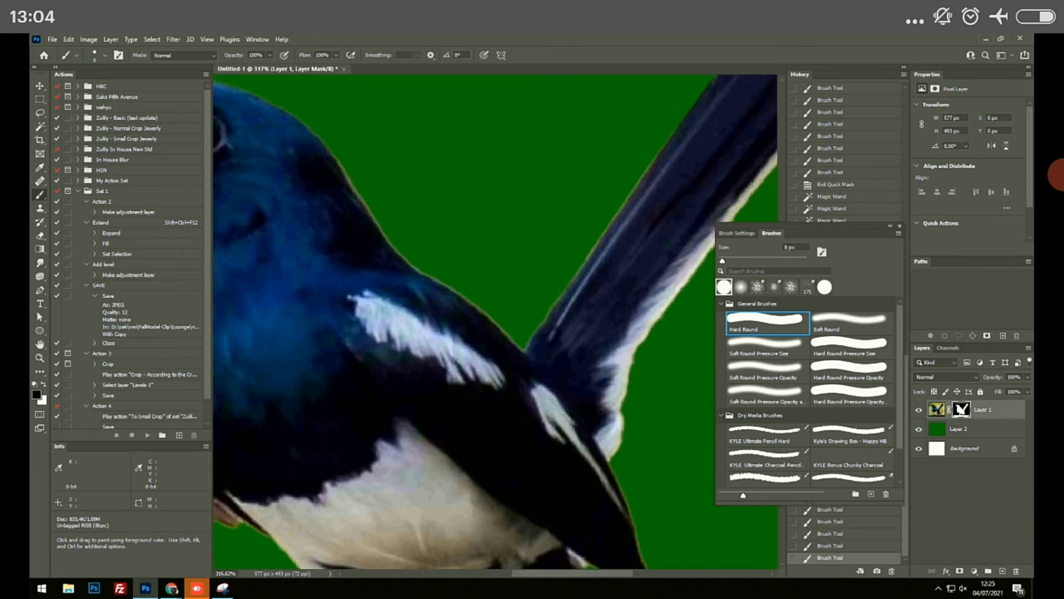
left_click(40, 263)
scroll(554, 277, "up", 4)
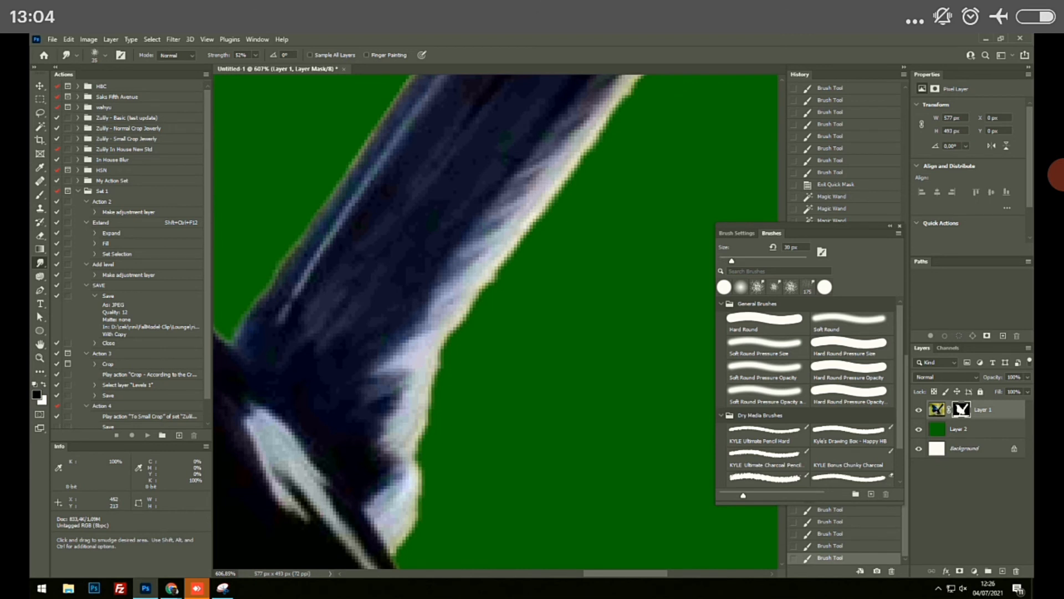
mouse_move(566, 185)
left_mouse_down()
mouse_move(438, 357)
mouse_move(433, 391)
left_mouse_up()
left_click_drag(435, 382, 418, 480)
mouse_move(435, 479)
left_mouse_down()
mouse_move(463, 338)
mouse_move(441, 390)
left_mouse_up()
left_click_drag(500, 244, 391, 441)
left_click_drag(432, 396, 324, 564)
left_click_drag(529, 235, 411, 391)
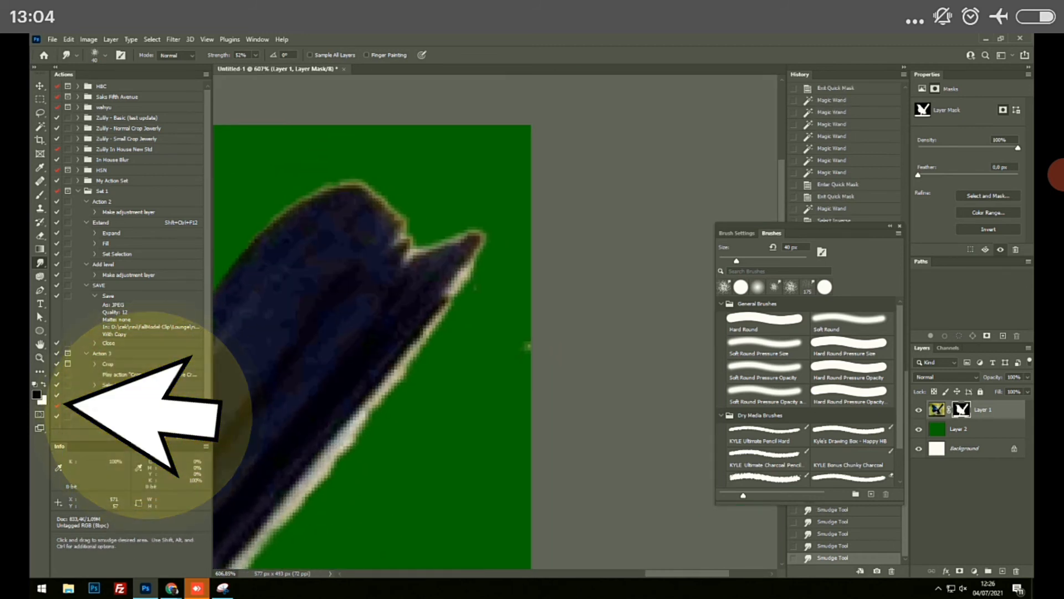
Smudge the mask with a 40 px brush along the tail's outer edge and around its notched tip
left_click_drag(477, 260, 285, 518)
left_click_drag(325, 475, 257, 547)
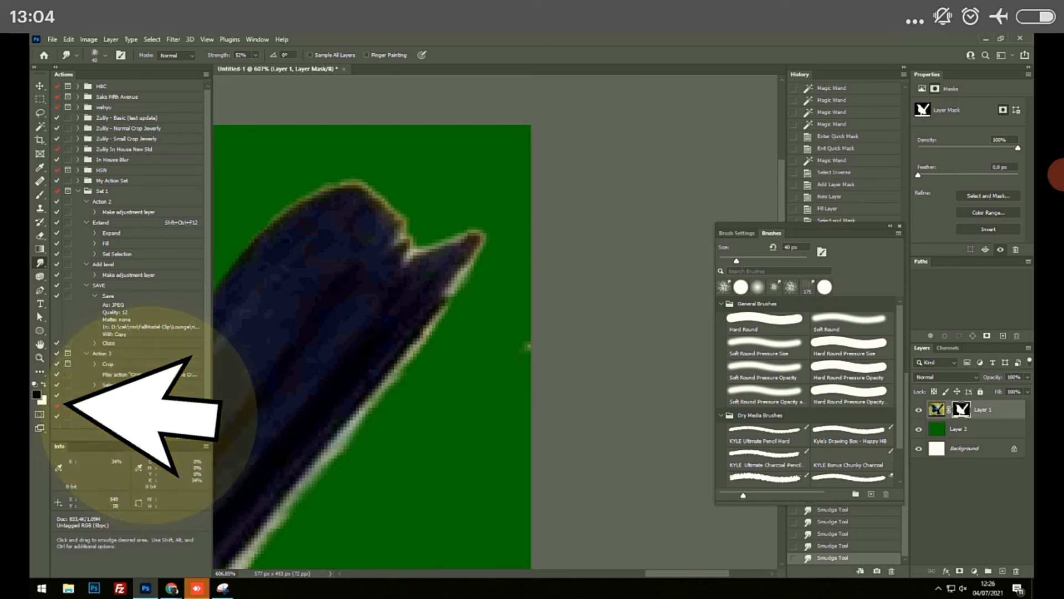
left_click_drag(383, 199, 414, 243)
mouse_move(482, 230)
left_mouse_down()
mouse_move(435, 243)
mouse_move(616, 238)
left_mouse_up()
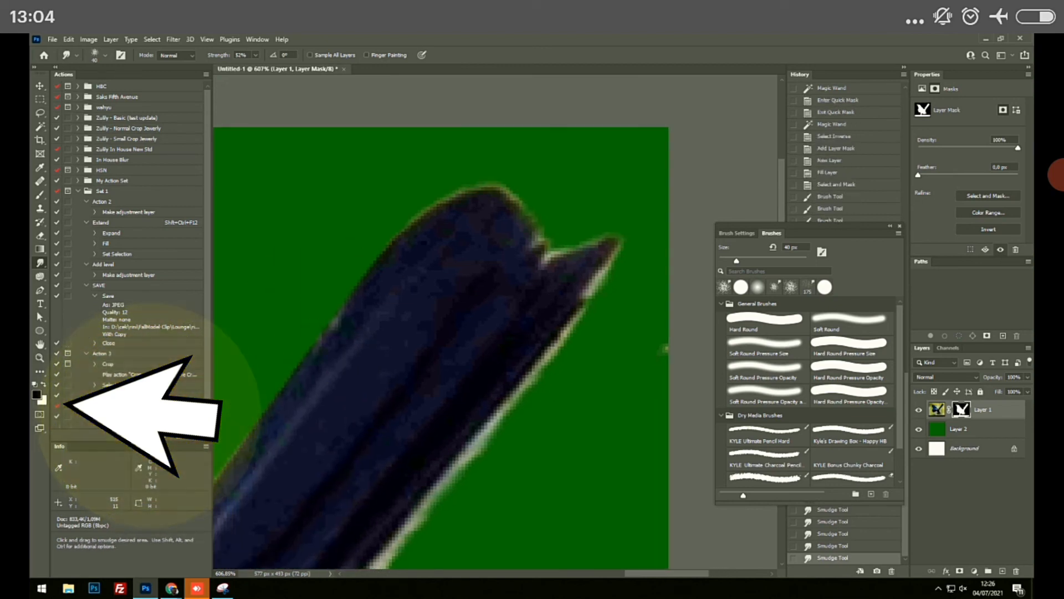
Smudge the mask edge around the rest of the bird's outline, including the back, head and throat
scroll(617, 239, "down", 5)
left_click_drag(362, 438, 522, 312)
left_click_drag(444, 488, 462, 163)
mouse_move(286, 418)
left_mouse_down()
mouse_move(332, 268)
mouse_move(299, 247)
mouse_move(436, 280)
mouse_move(413, 269)
mouse_move(423, 277)
mouse_move(407, 278)
left_mouse_up()
mouse_move(333, 233)
left_mouse_down()
mouse_move(438, 311)
mouse_move(655, 370)
left_mouse_up()
mouse_move(566, 311)
left_mouse_down()
mouse_move(551, 322)
mouse_move(505, 244)
left_mouse_up()
left_click_drag(516, 263, 488, 135)
left_click_drag(447, 198, 448, 444)
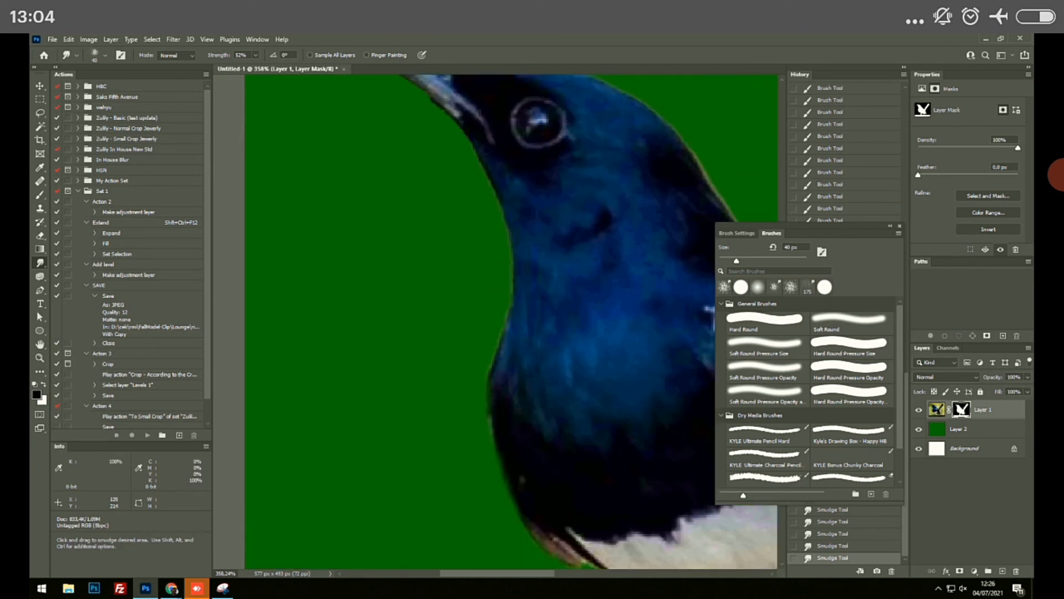
scroll(412, 186, "down", 10)
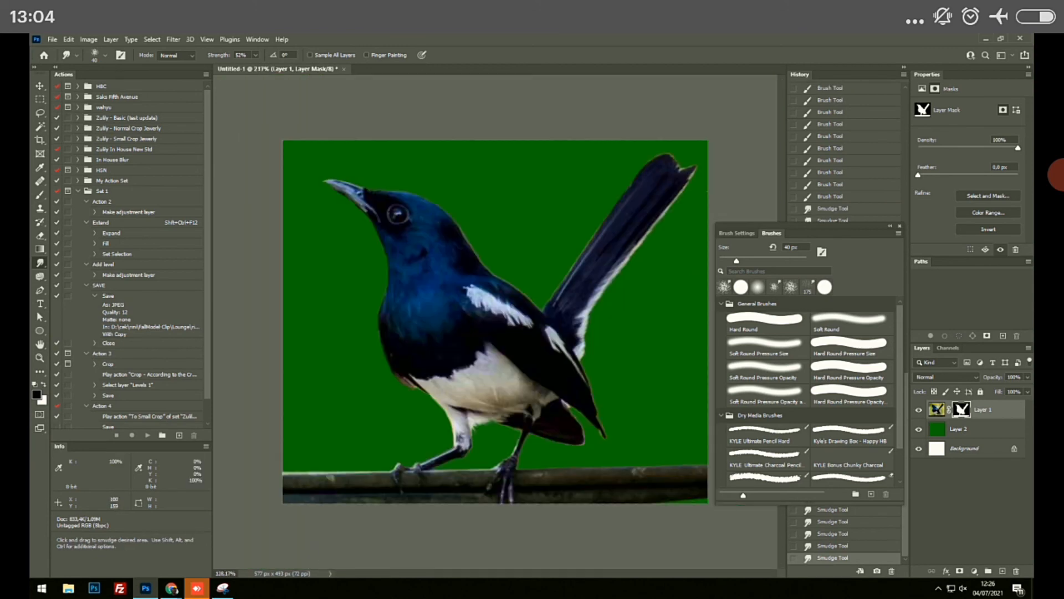
Mask out the white sliver between the wing tip and the undertail with a 4 px Soft Round brush
scroll(615, 460, "up", 6)
scroll(615, 460, "up", 8)
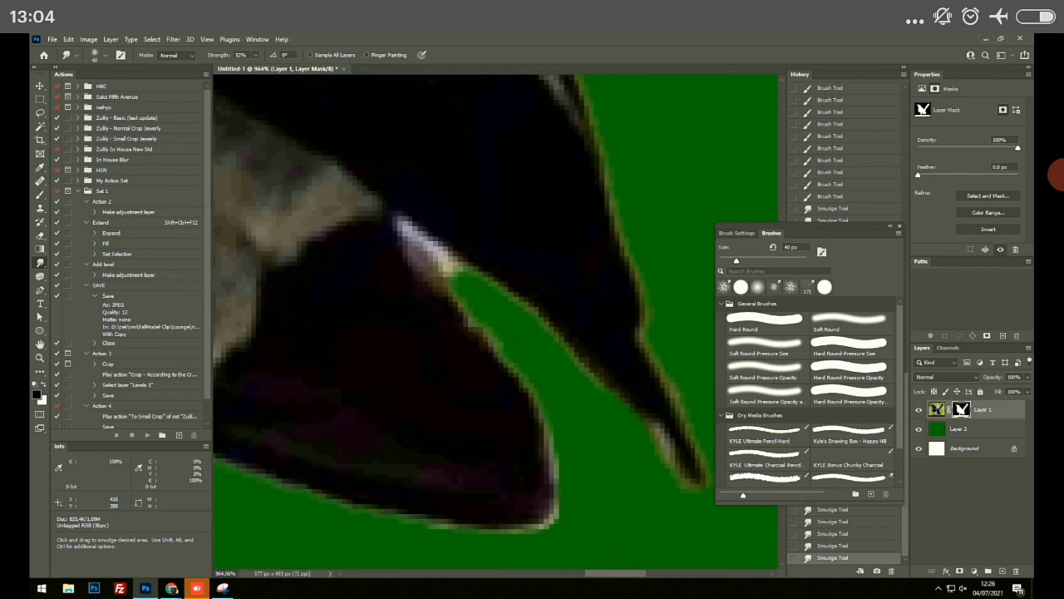
key("b")
scroll(482, 288, "up", 4)
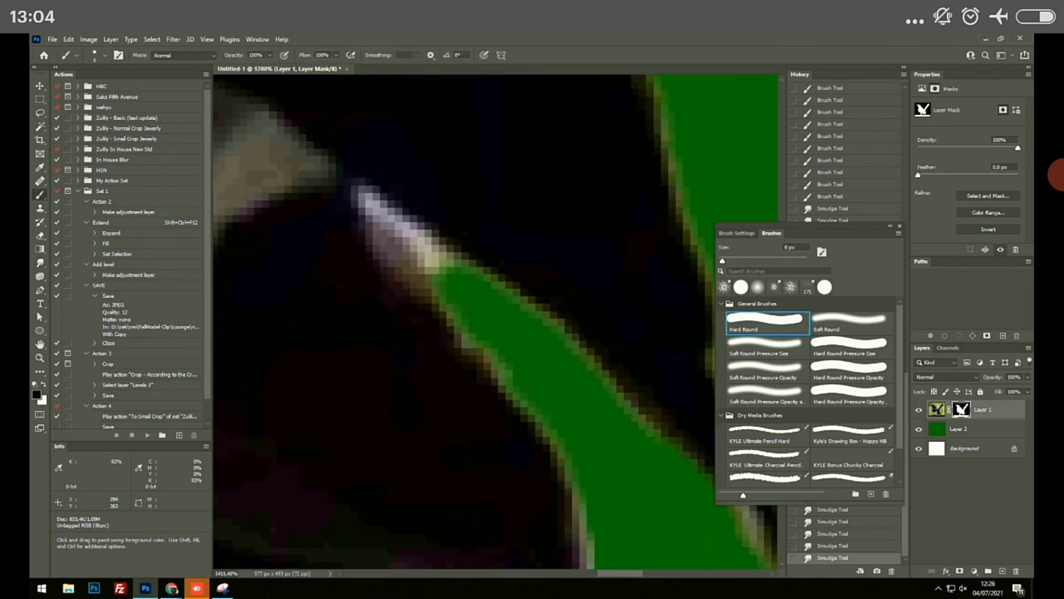
right_click(518, 170)
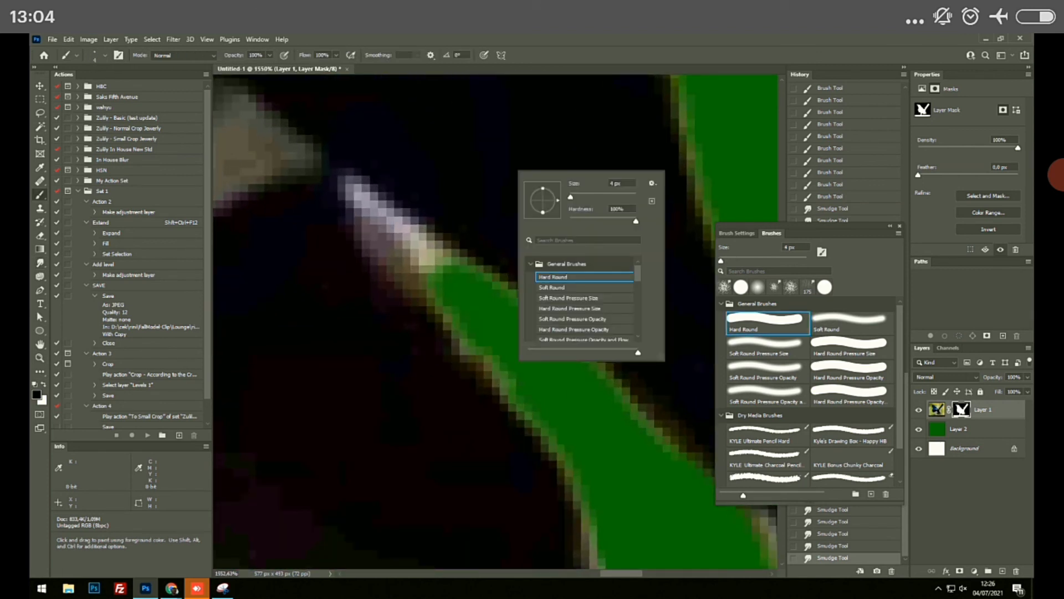
double_click(553, 287)
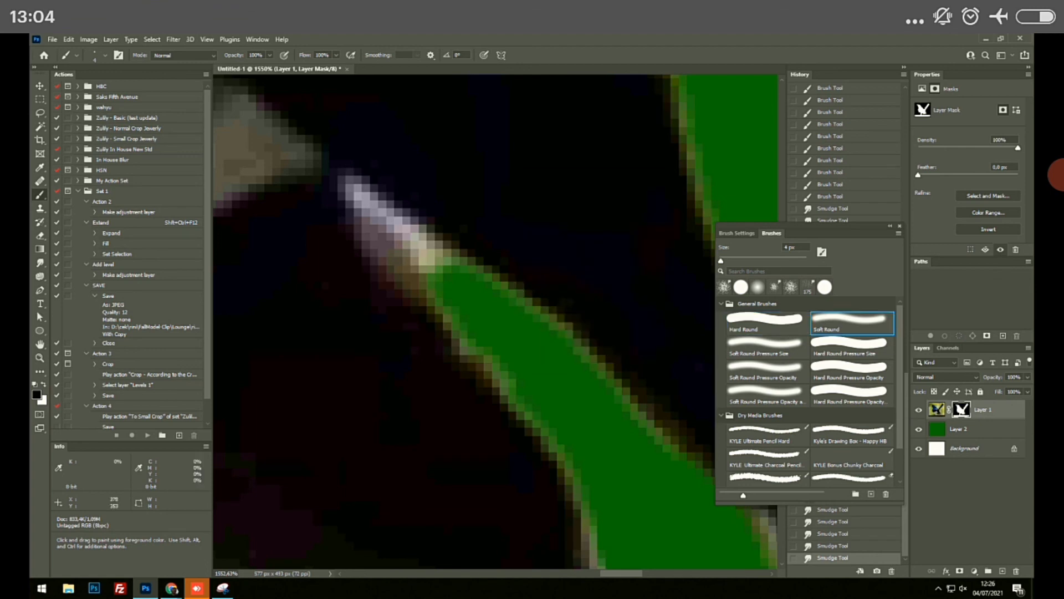
mouse_move(362, 199)
left_mouse_down()
mouse_move(446, 302)
mouse_move(415, 243)
mouse_move(461, 270)
left_mouse_up()
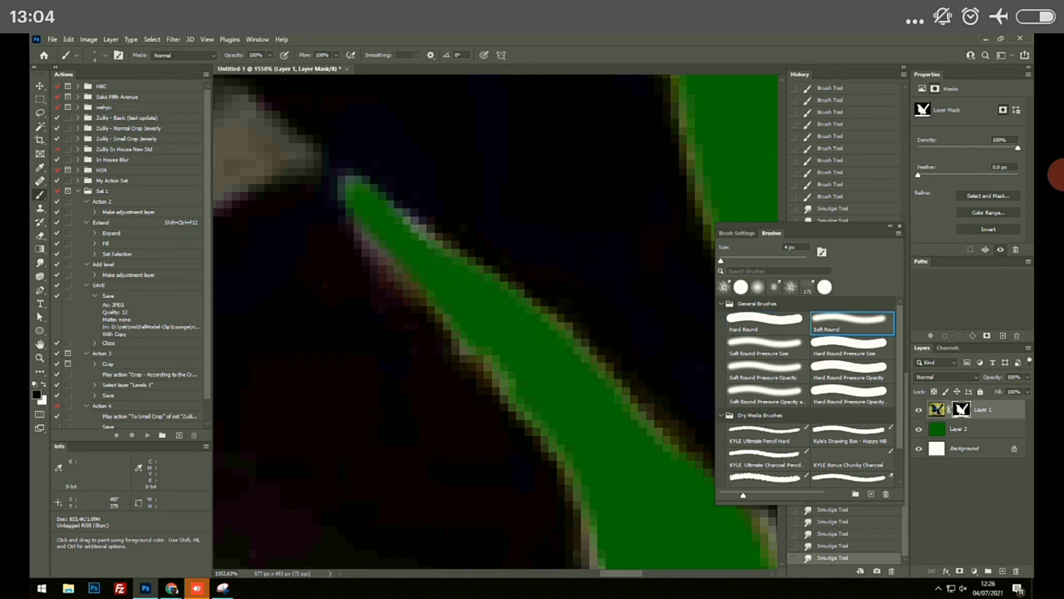
Paint Layer 1's mask with a 7 px Soft Round brush along the branch's upper edge, the undertail and the rear leg
scroll(471, 300, "down", 10)
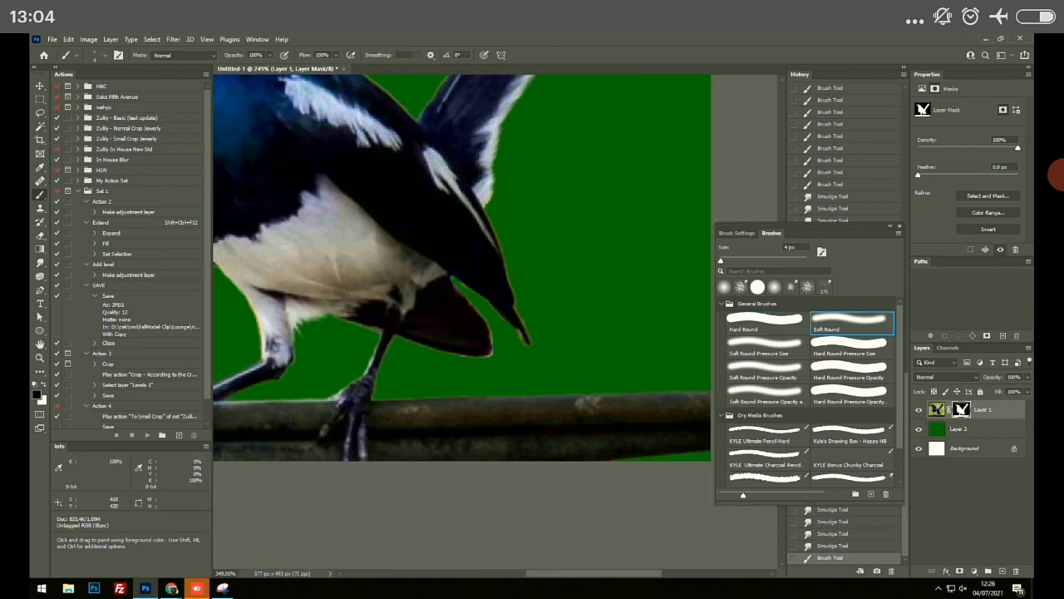
scroll(497, 358, "up", 5)
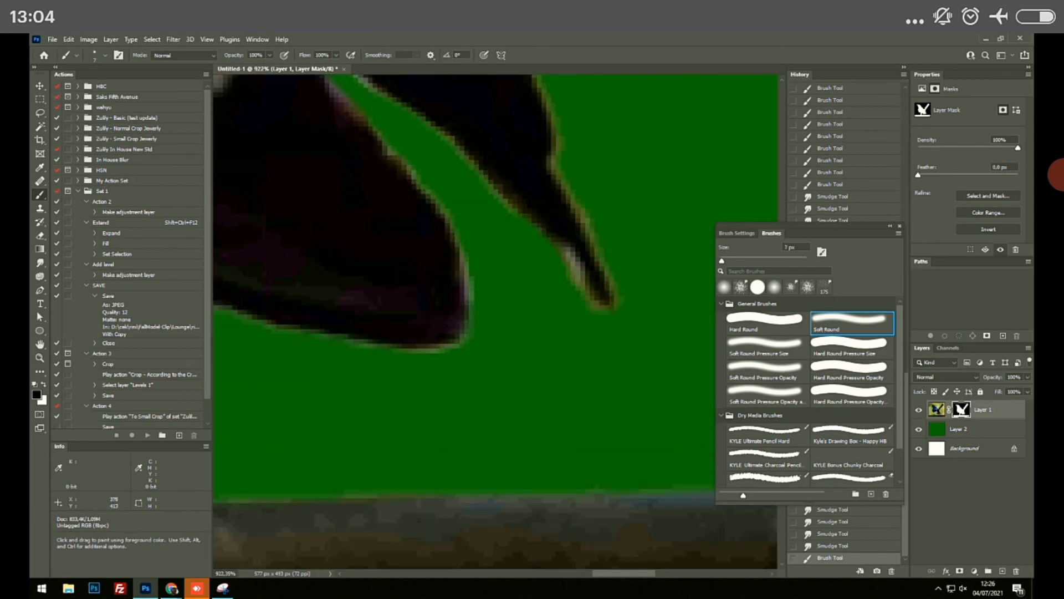
scroll(495, 320, "down", 3)
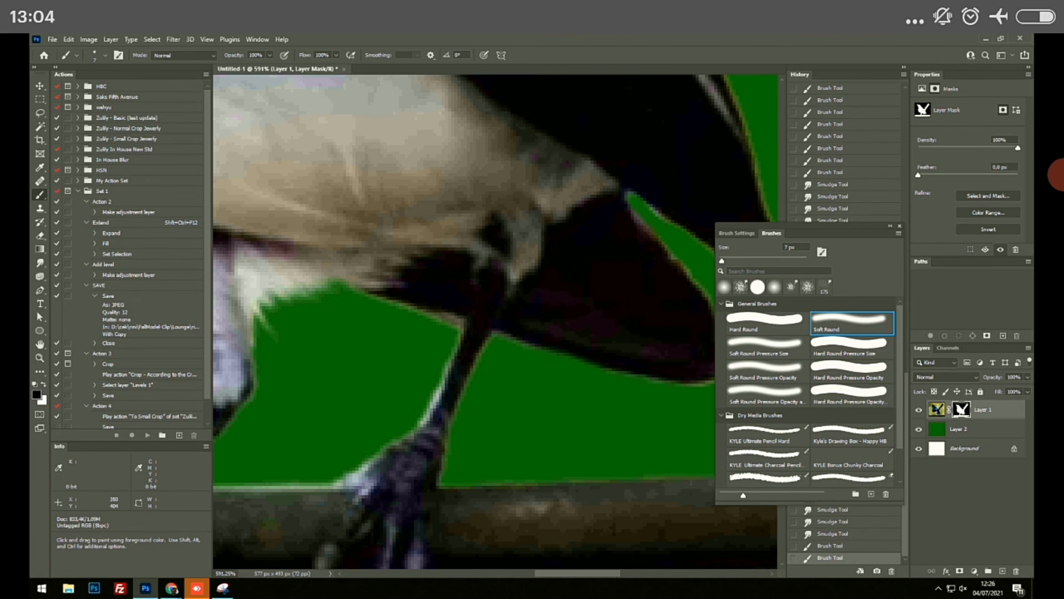
left_click_drag(542, 475, 451, 479)
left_click_drag(399, 306, 447, 327)
left_click_drag(442, 377, 423, 417)
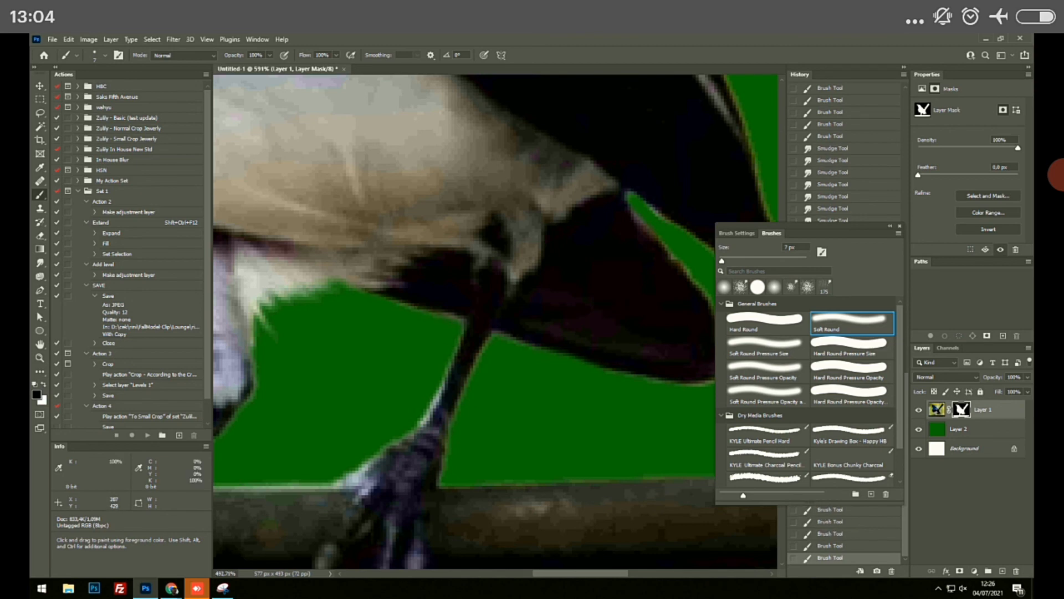
scroll(411, 388, "down", 3)
left_click_drag(355, 388, 726, 307)
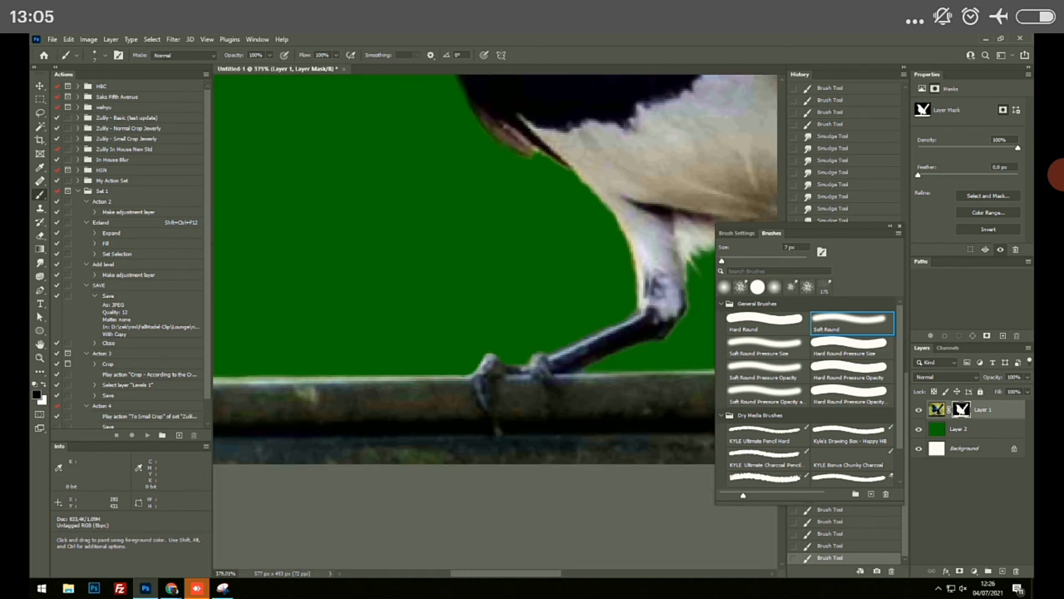
Add a new layer directly above the Background and fill it with the green foreground color
scroll(590, 311, "down", 6)
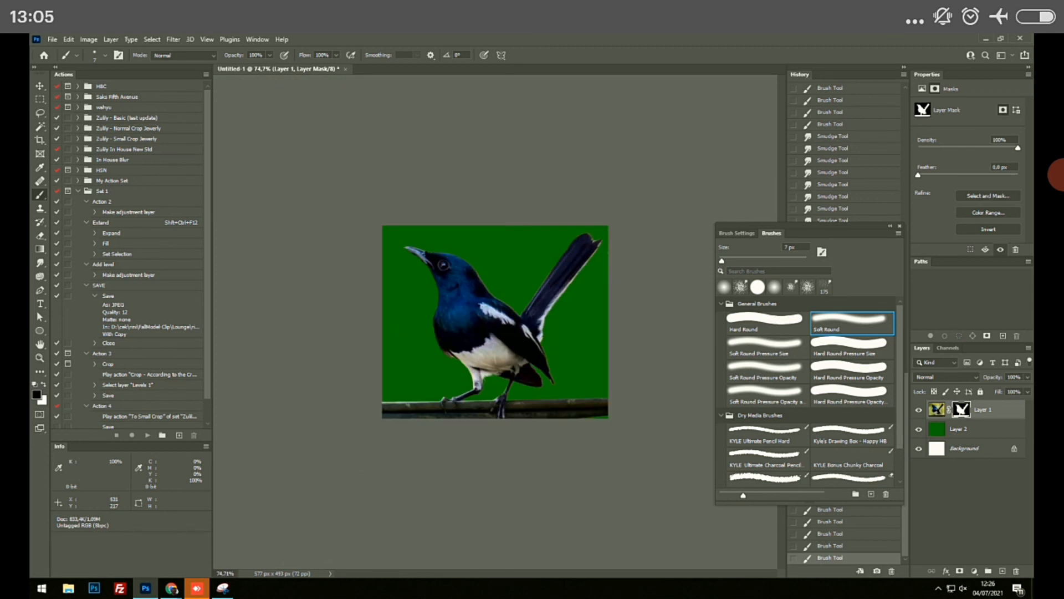
scroll(590, 311, "up", 1)
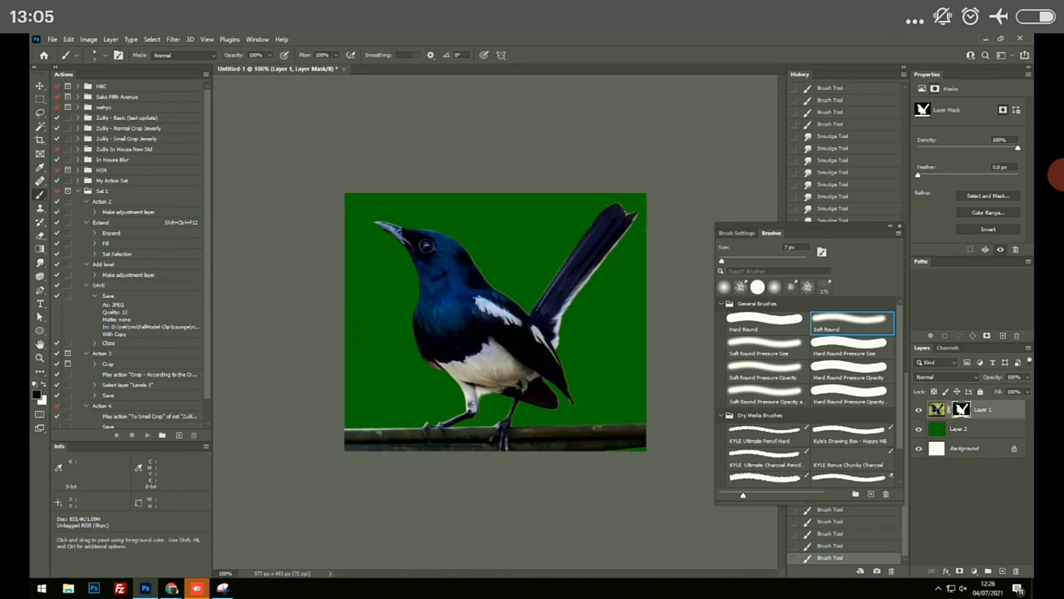
left_click(965, 449)
left_click(1002, 571)
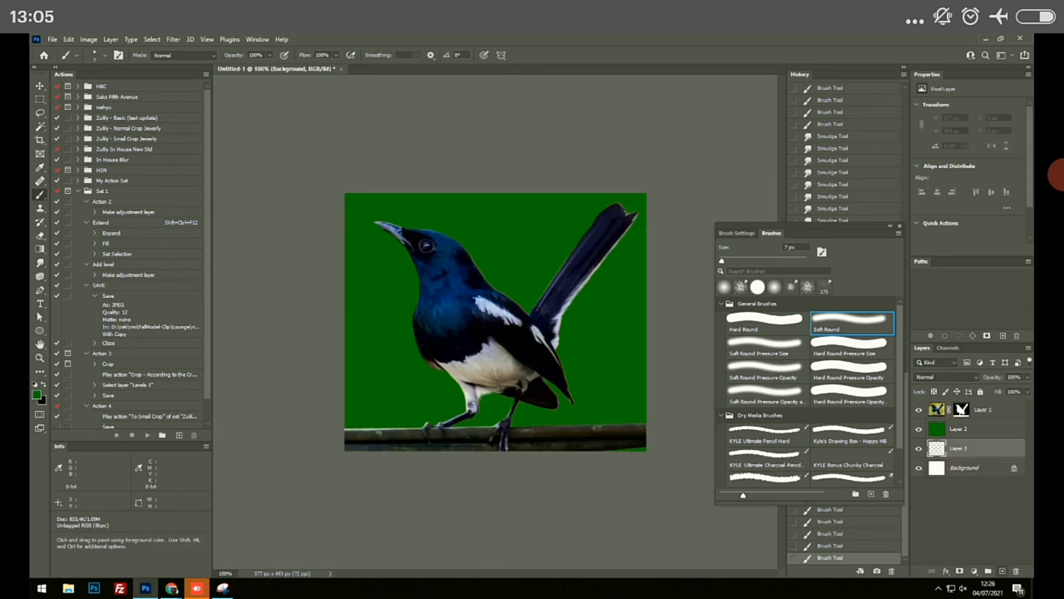
key("alt+BackSpace")
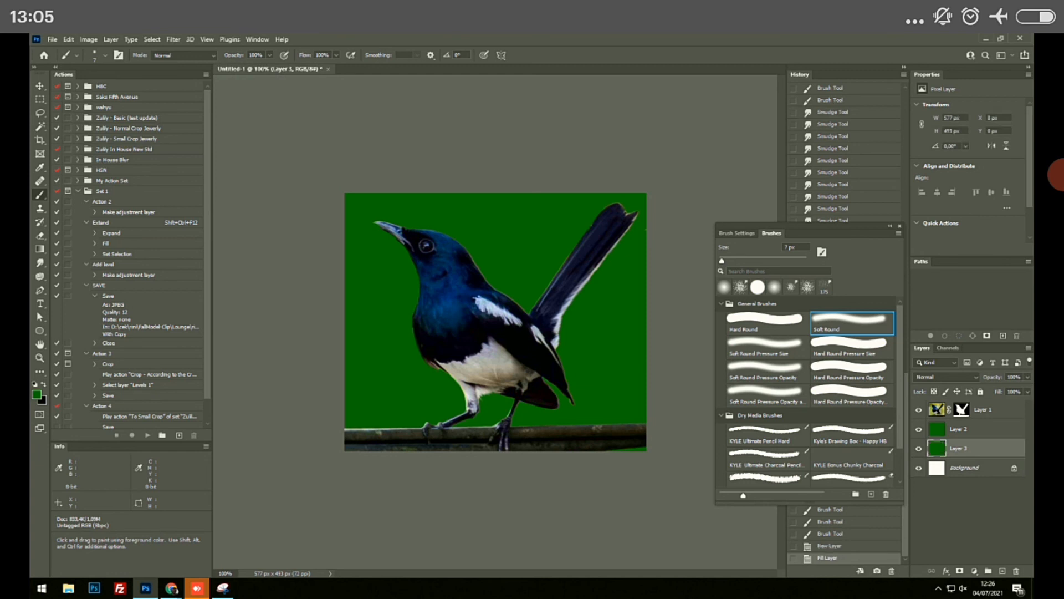
Fill Layer 2 with a bright magenta-pink foreground color to check the bird's cutout edges against a contrasting backdrop
left_click_drag(971, 430, 971, 428)
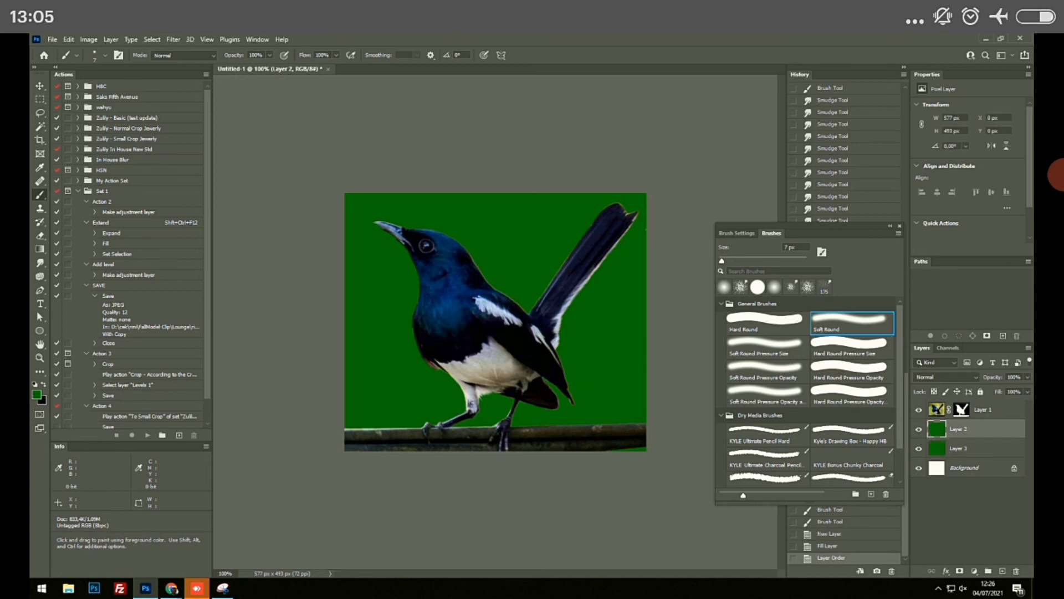
left_click(37, 395)
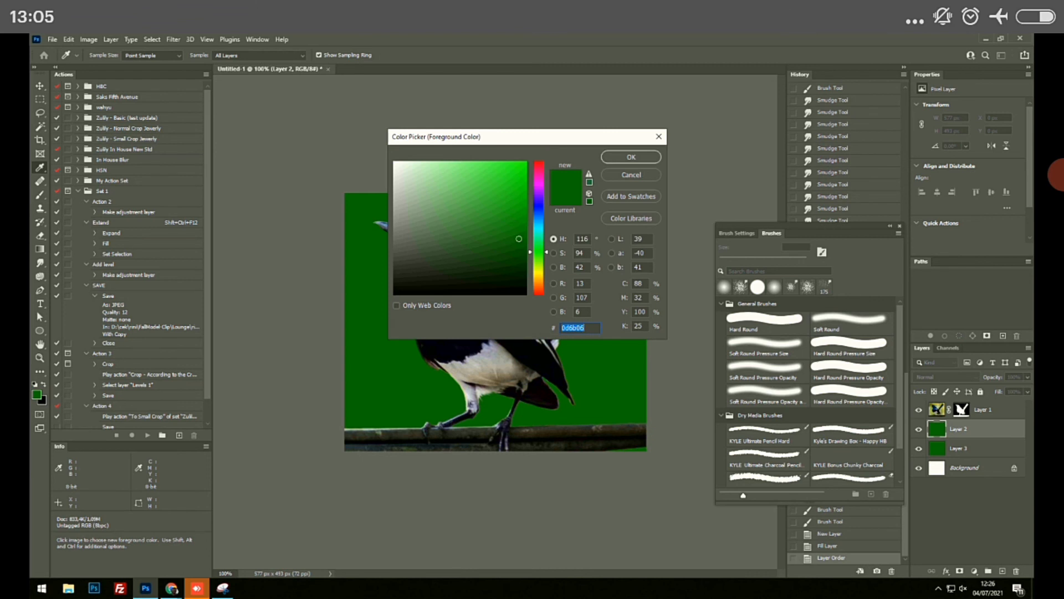
left_click(539, 184)
left_click(487, 165)
left_click(631, 157)
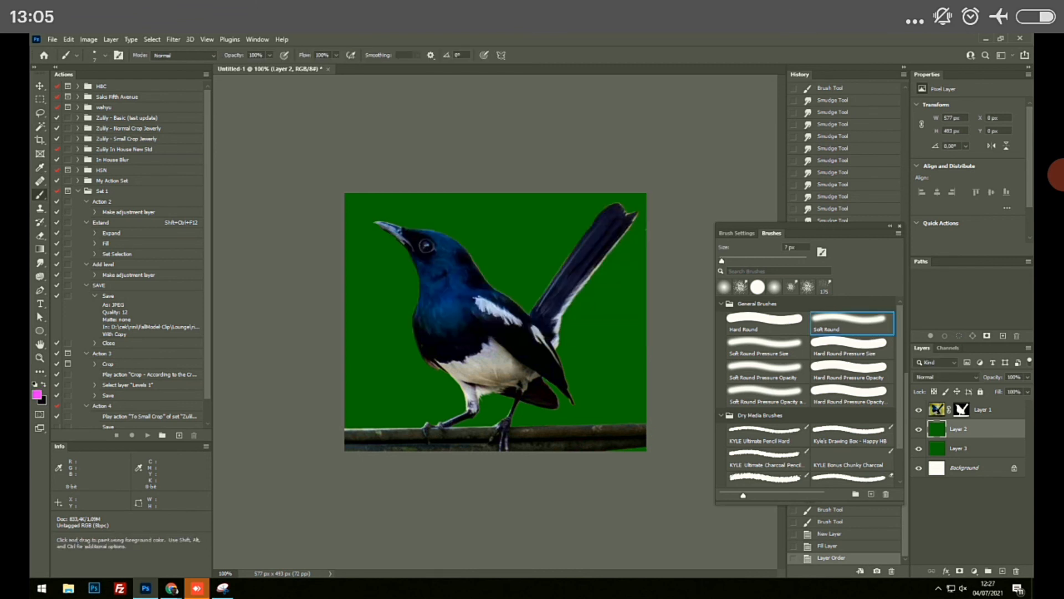
key("alt+BackSpace")
scroll(532, 333, "up", 5)
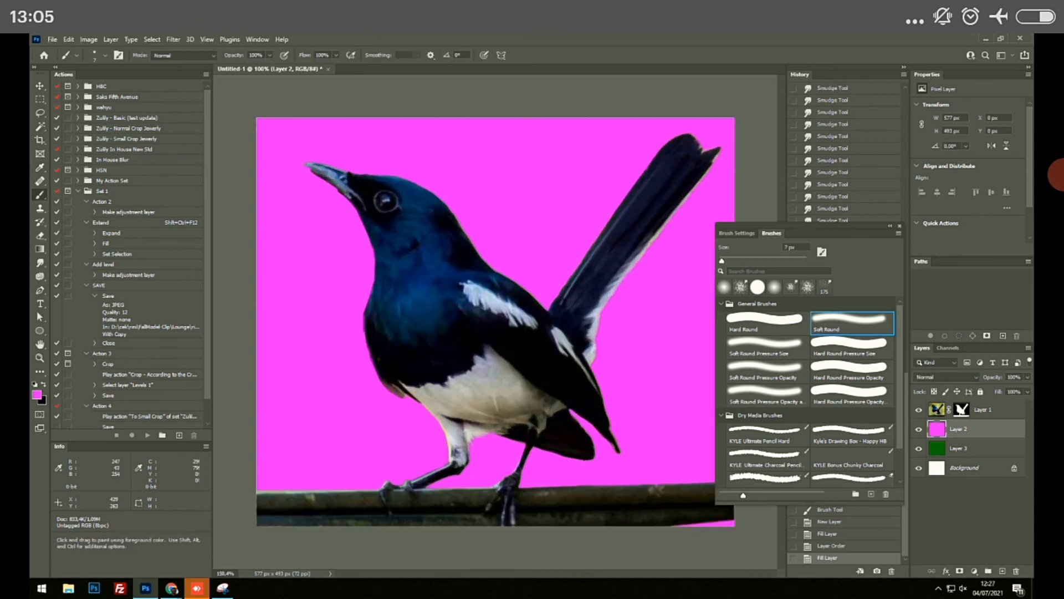
scroll(495, 321, "down", 5)
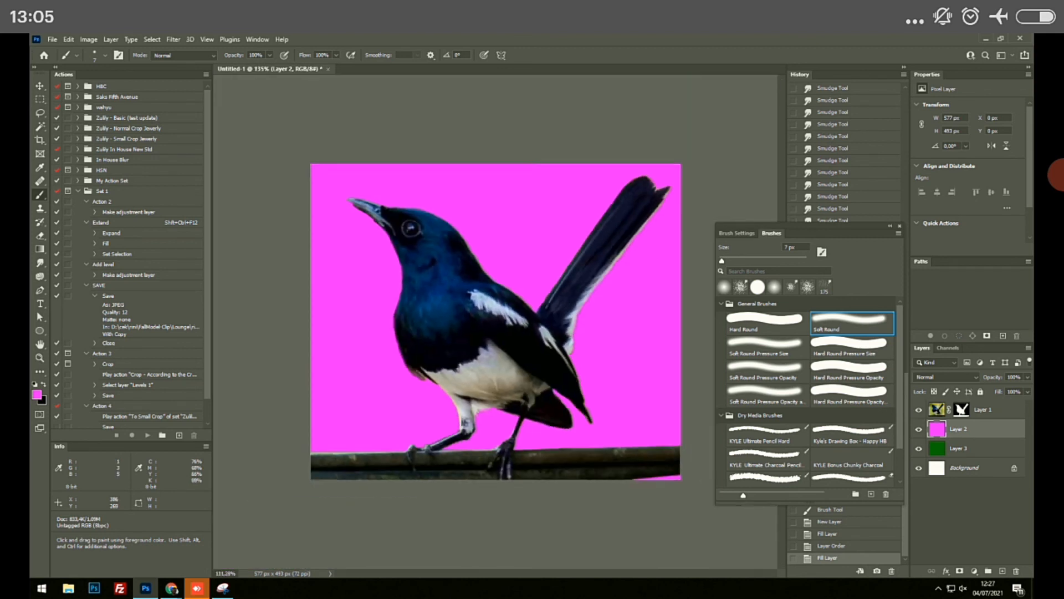
scroll(495, 322, "up", 3)
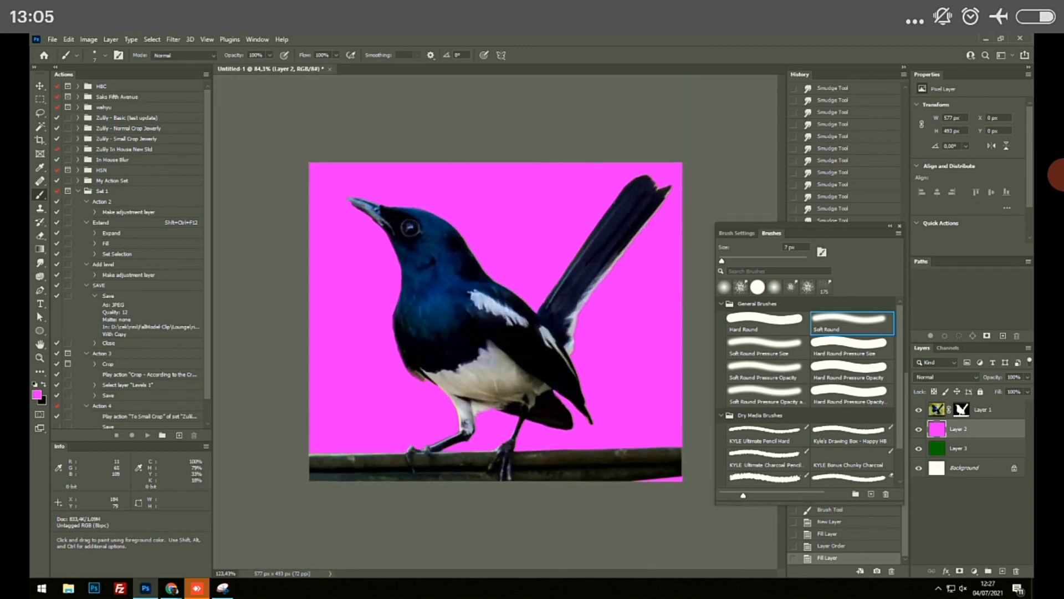
scroll(496, 321, "down", 4)
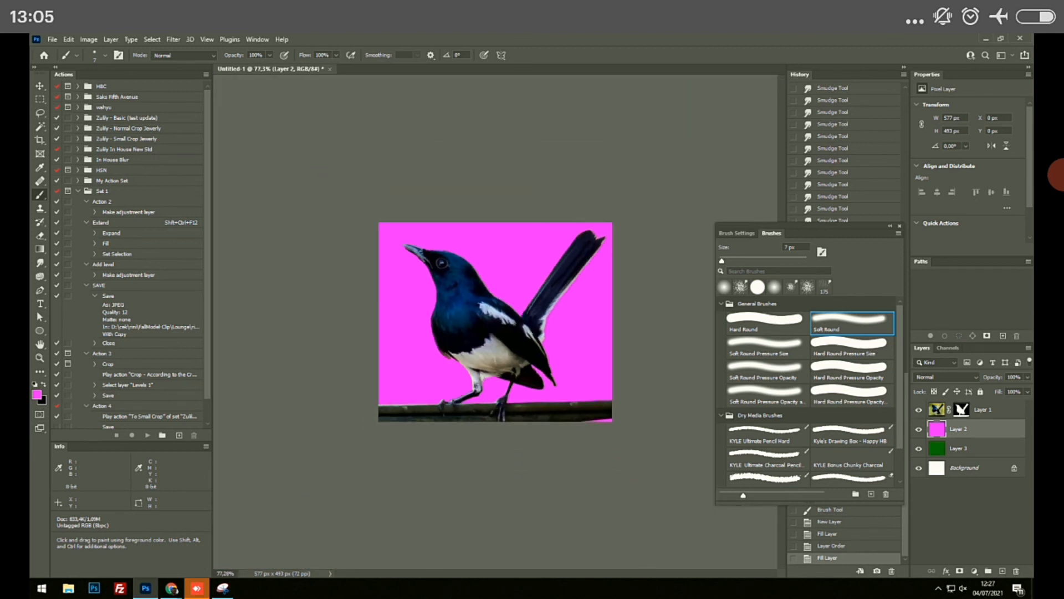